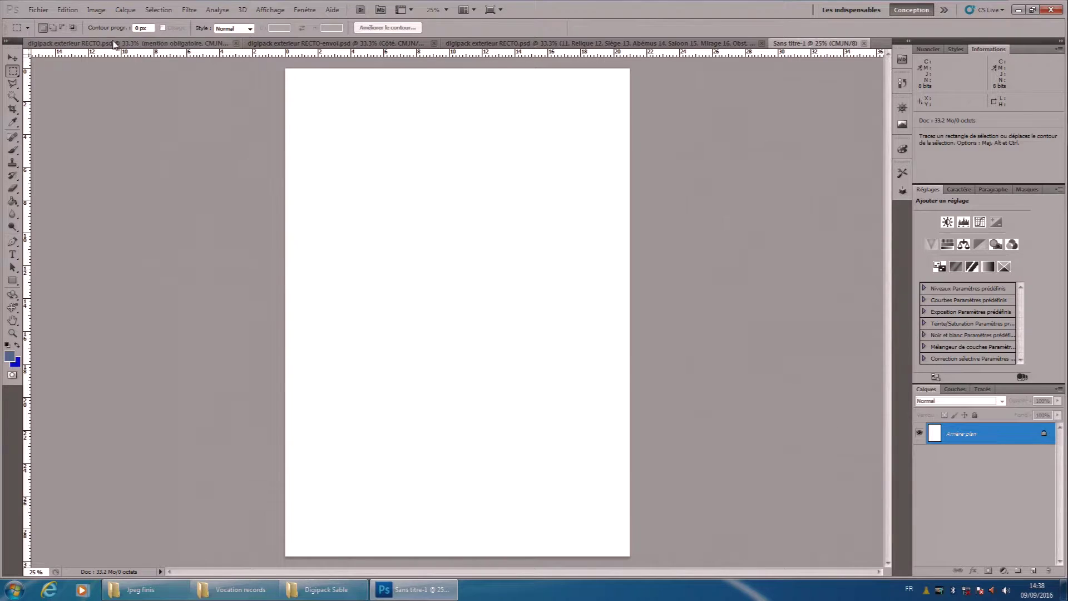
Create a new 209,97 × 297,01 mm document at 300 pixels per inch in 8-bit CMYK mode with a white background.
{"action": "left_click", "coordinate": [39, 10]}
{"action": "left_click", "coordinate": [47, 21]}
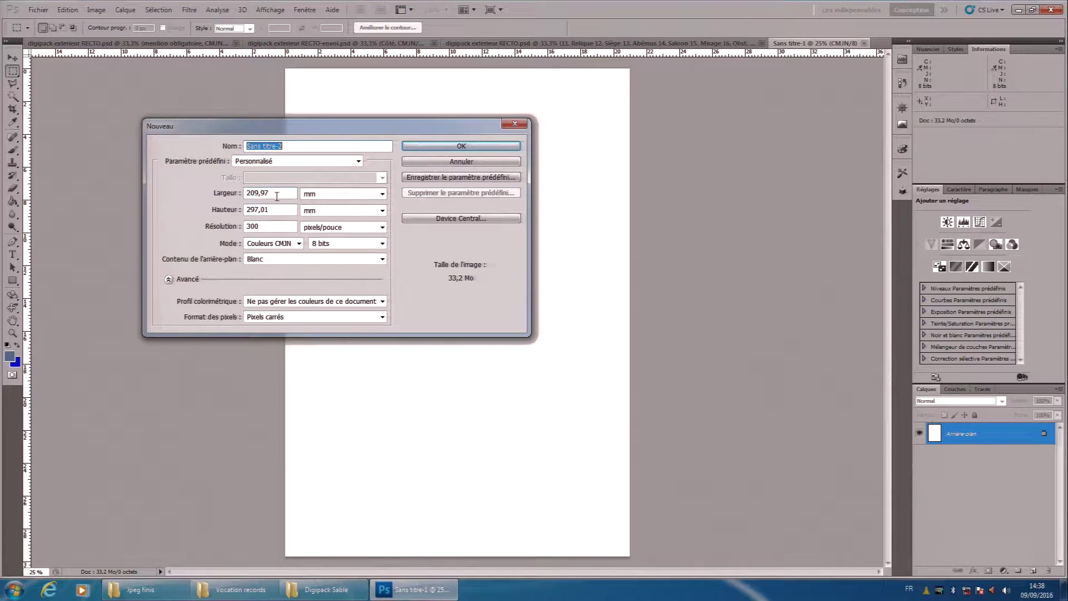
{"action": "left_click", "coordinate": [363, 196]}
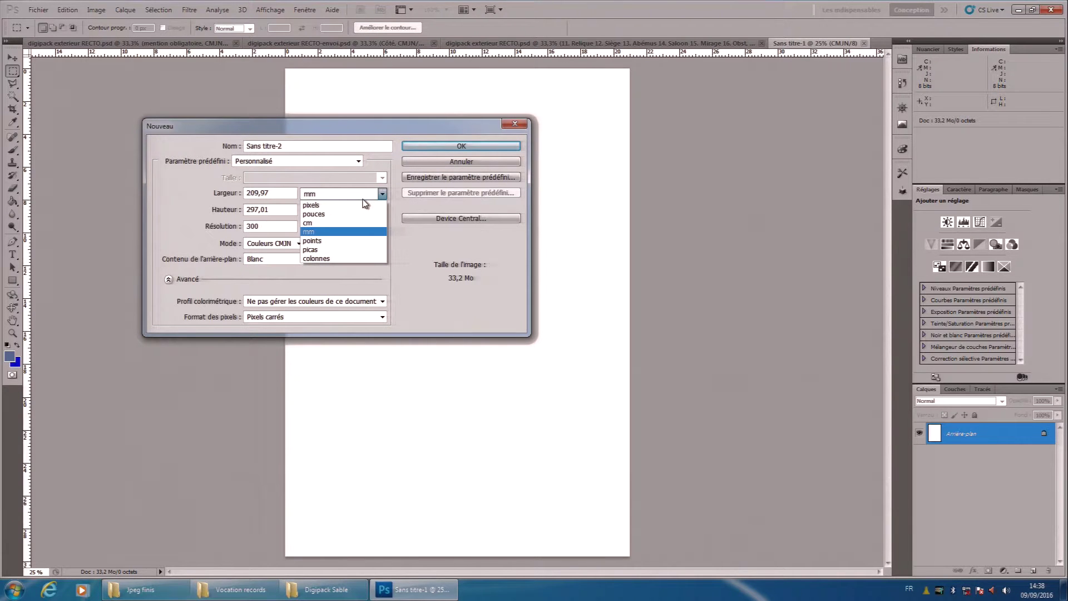
{"action": "left_click", "coordinate": [405, 246]}
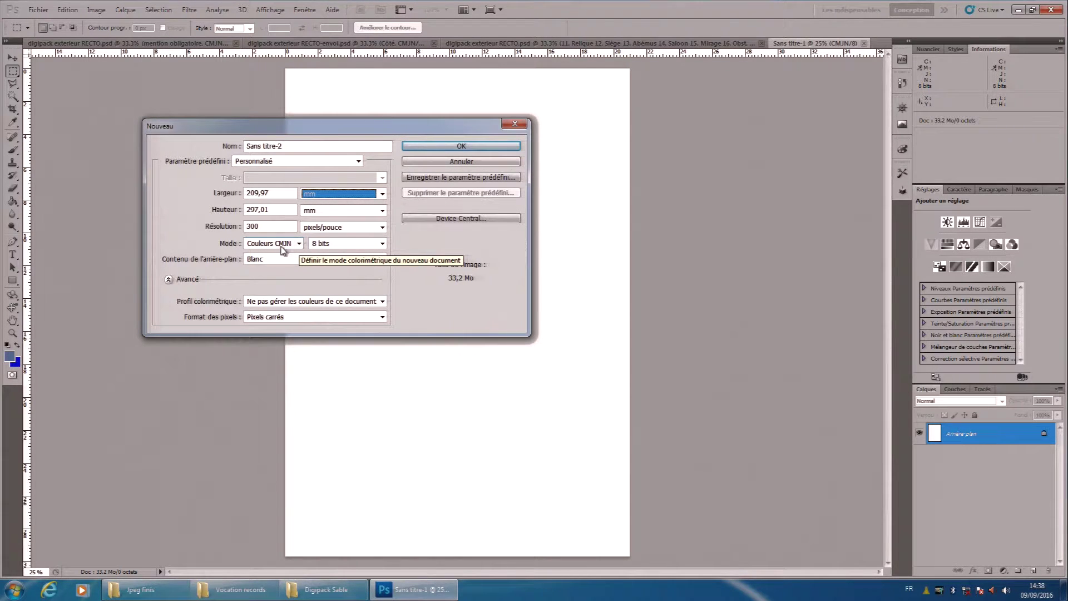
{"action": "left_click", "coordinate": [297, 244]}
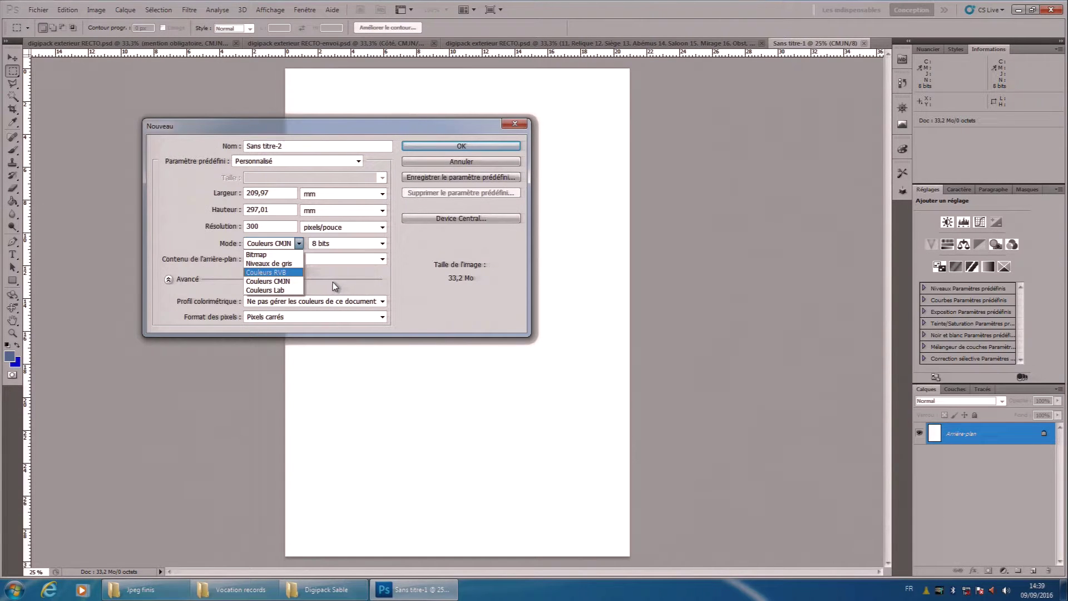
{"action": "key", "text": "Up"}
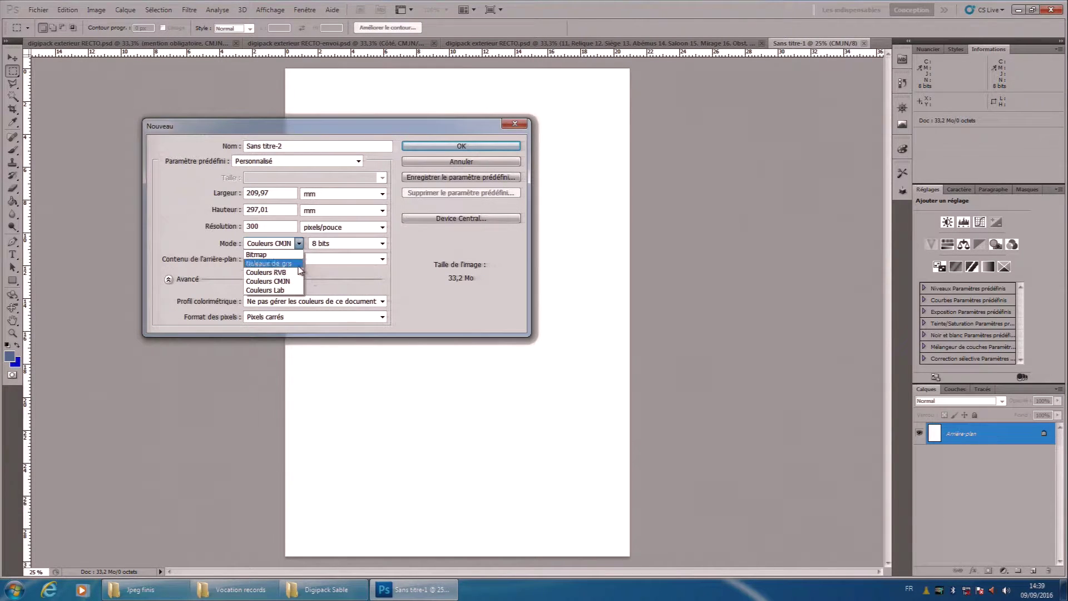
{"action": "left_click", "coordinate": [347, 277]}
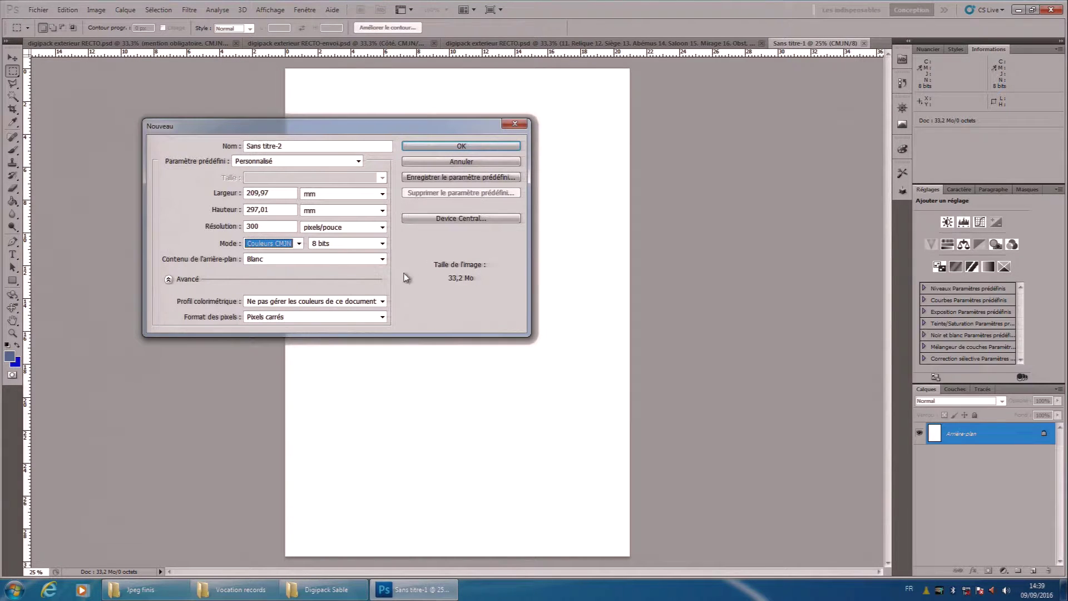
{"action": "left_click", "coordinate": [382, 260]}
{"action": "left_click", "coordinate": [418, 261]}
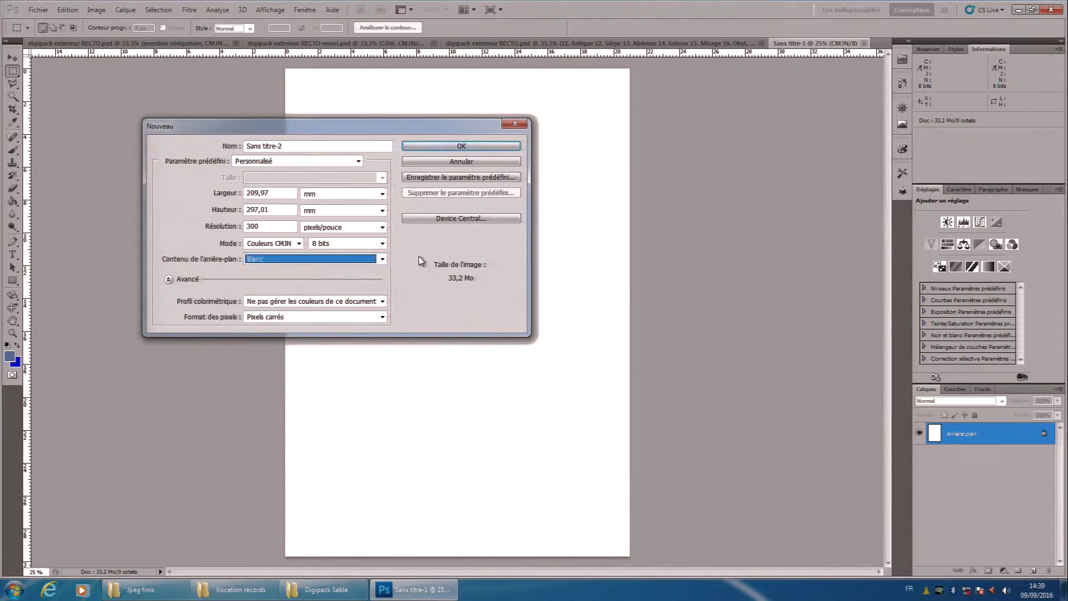
{"action": "left_click", "coordinate": [382, 259]}
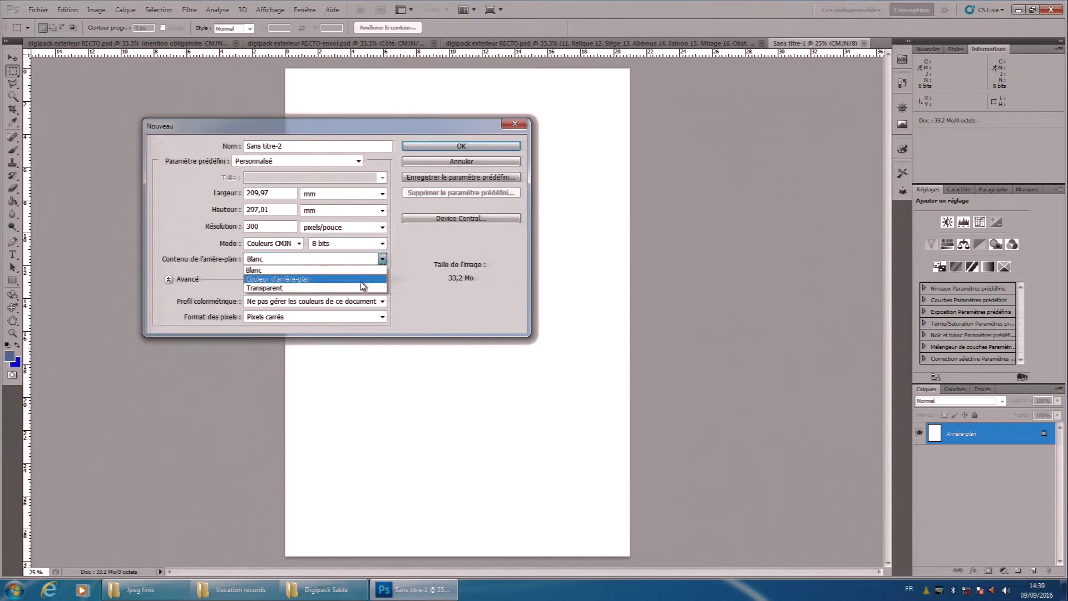
{"action": "left_click", "coordinate": [426, 300]}
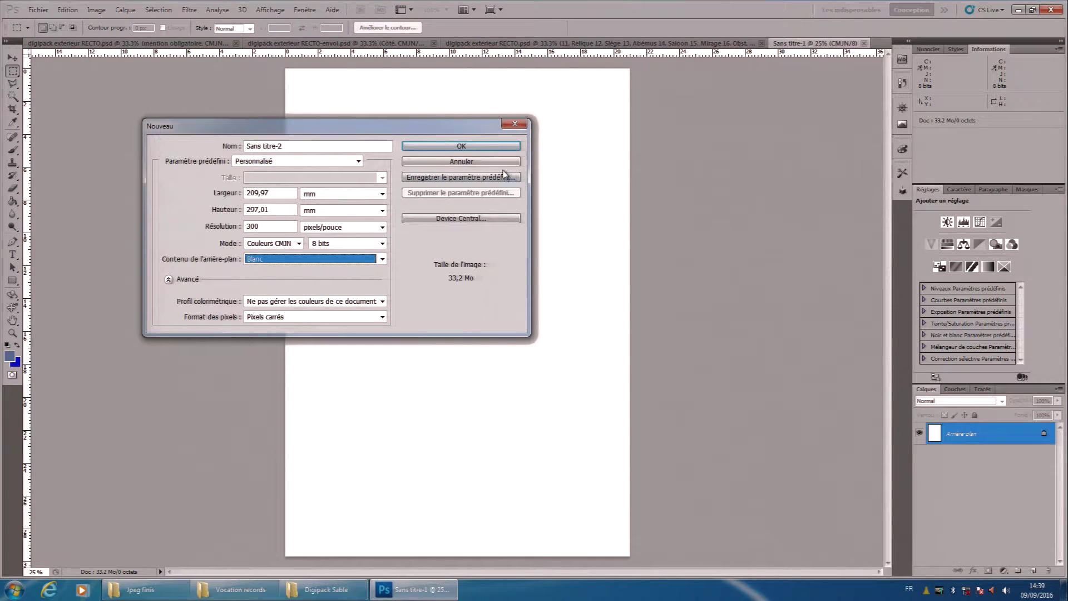
{"action": "left_click", "coordinate": [487, 148]}
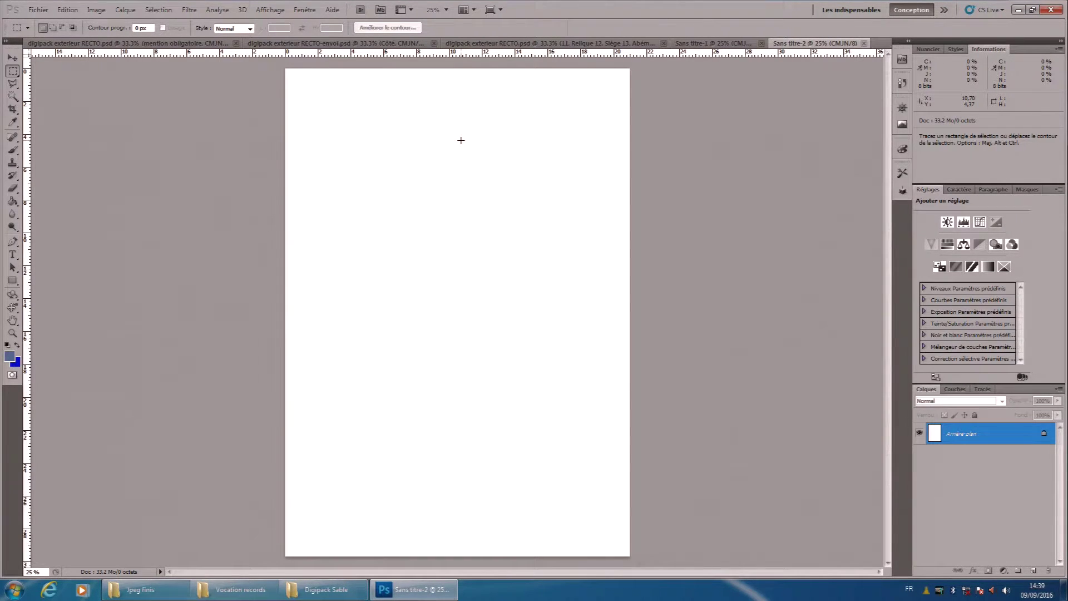
Resize the image to a height of 20 cm without constraining proportions, keeping the width at 21 cm.
{"action": "left_click", "coordinate": [96, 10]}
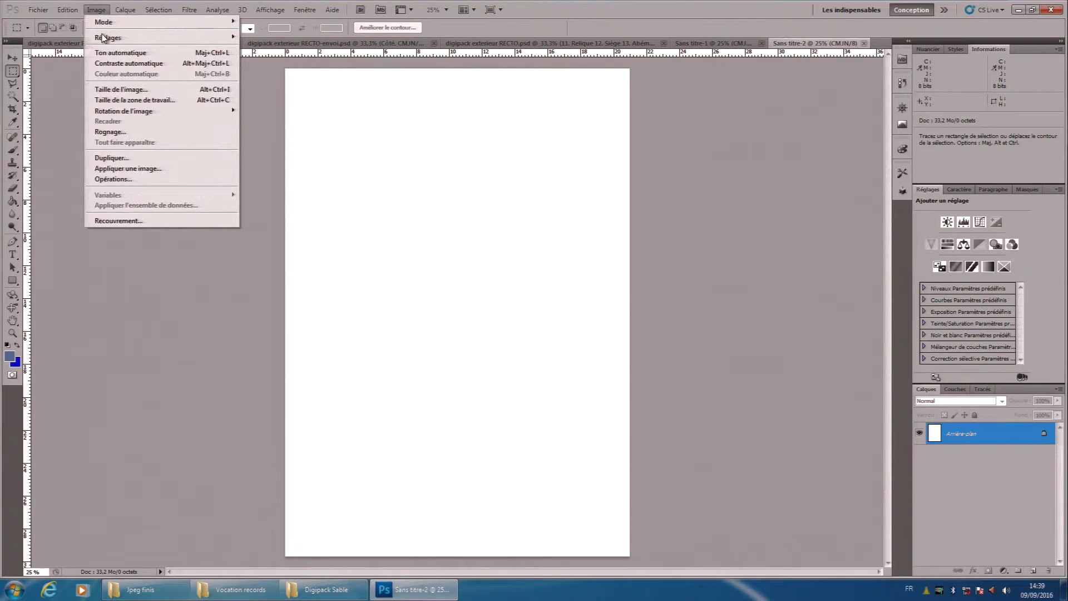
{"action": "left_click", "coordinate": [120, 90]}
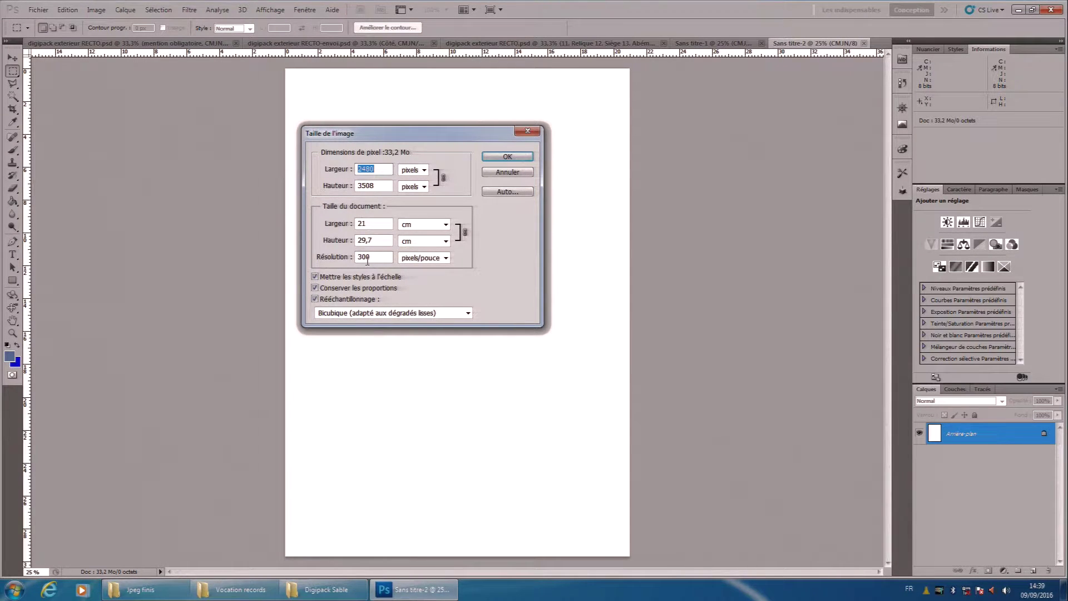
{"action": "left_click", "coordinate": [383, 223]}
{"action": "left_click", "coordinate": [384, 240]}
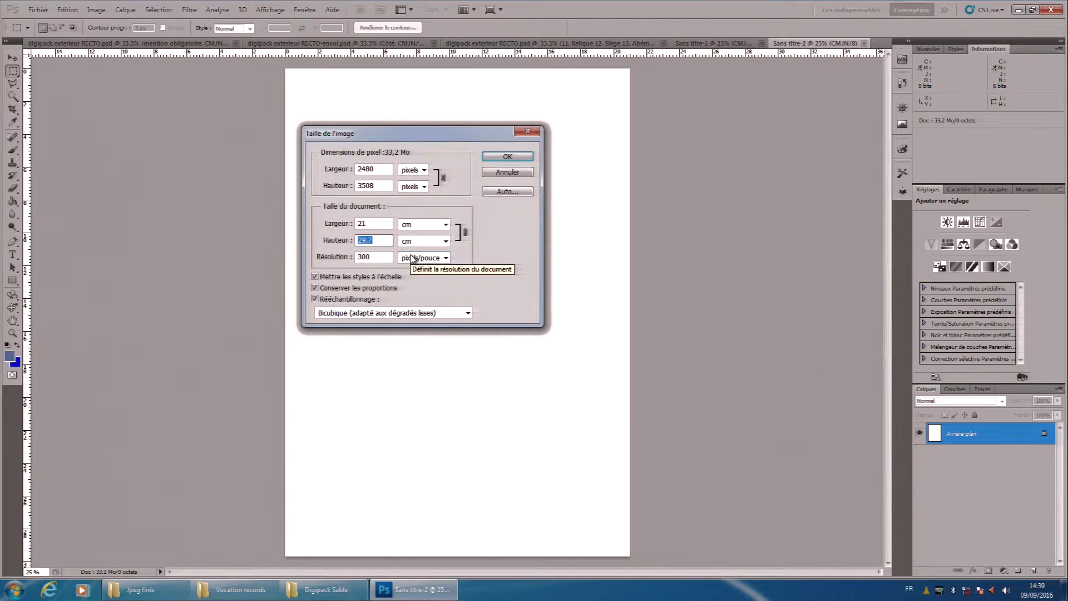
{"action": "type", "text": "20"}
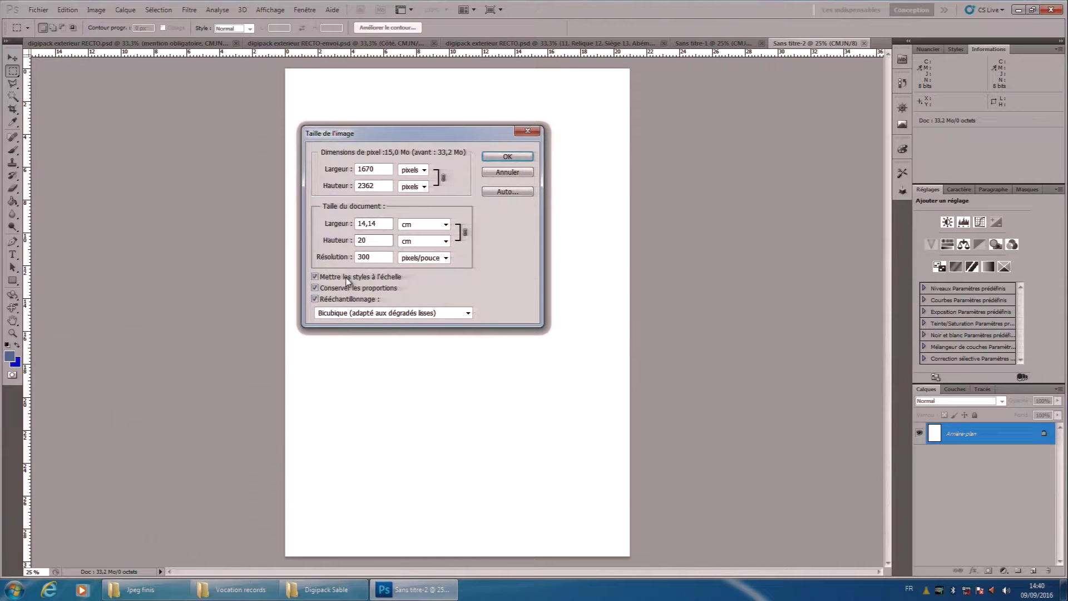
{"action": "left_click", "coordinate": [327, 293]}
{"action": "left_click", "coordinate": [315, 287]}
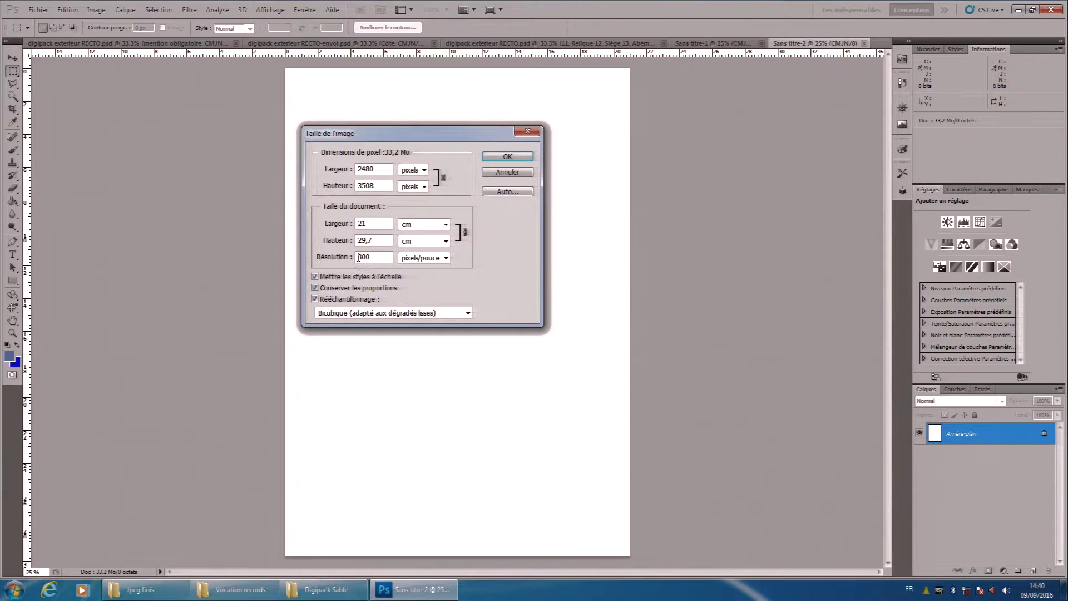
{"action": "left_click", "coordinate": [316, 289]}
{"action": "left_click_drag", "start_coordinate": [382, 242], "coordinate": [310, 239]}
{"action": "type", "text": "20"}
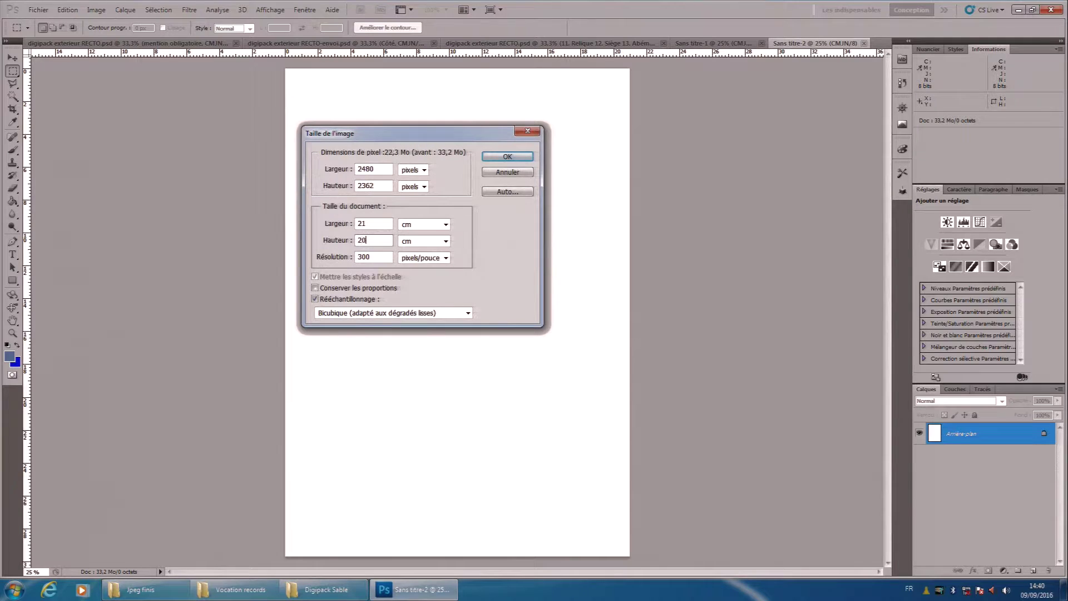
{"action": "left_click", "coordinate": [508, 159]}
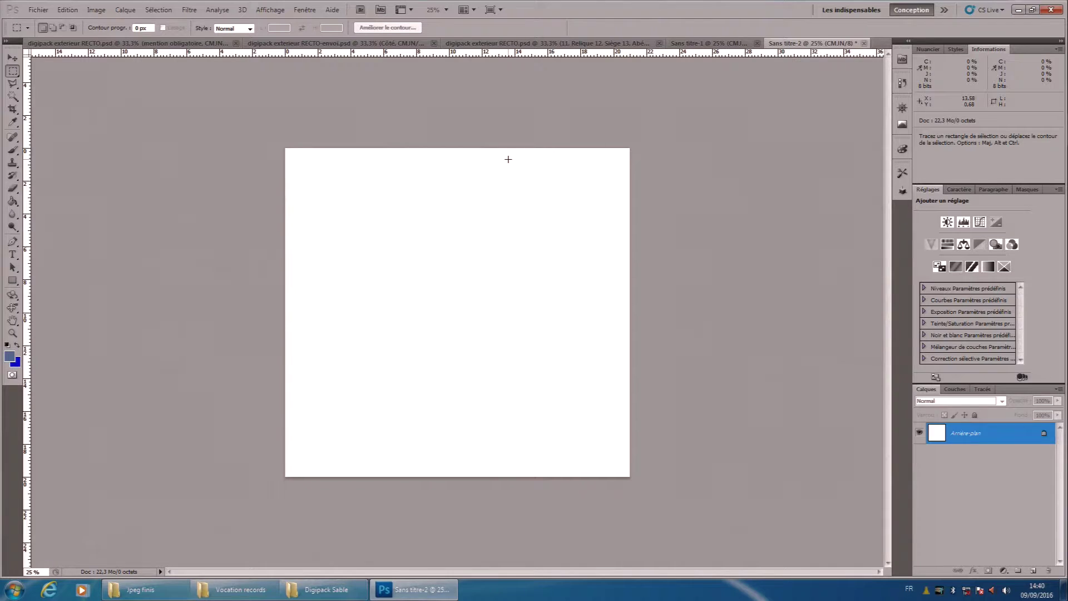
{"action": "key", "text": "ctrl+plus"}
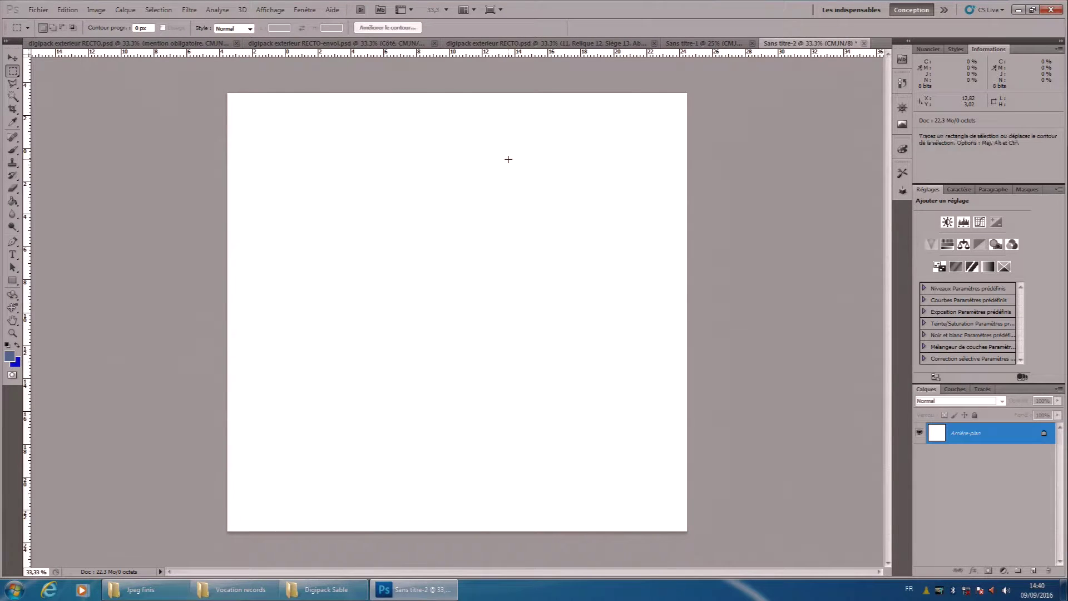
{"action": "left_click", "coordinate": [271, 10]}
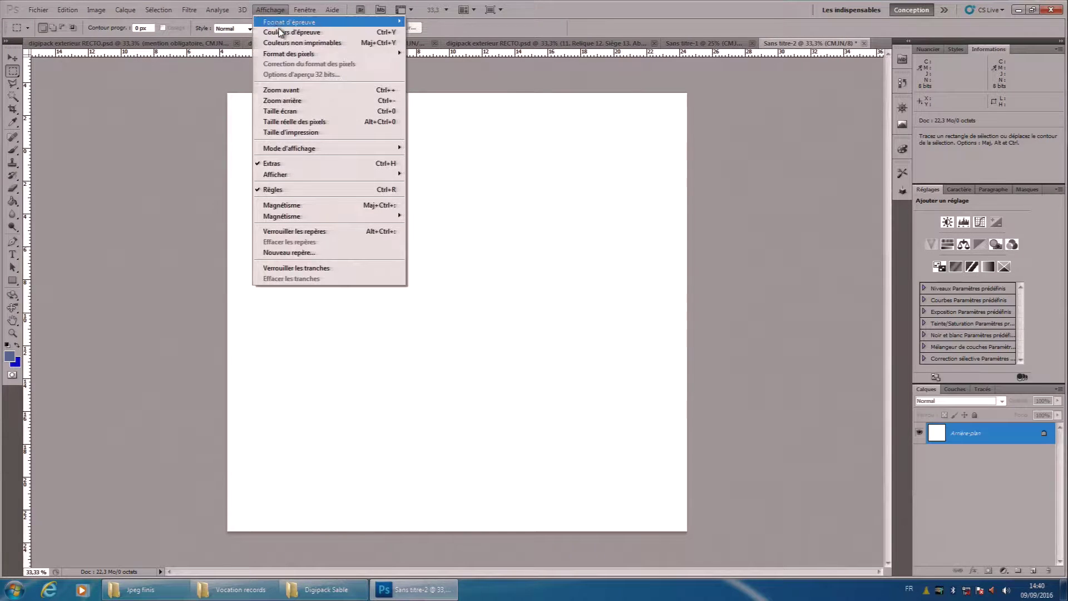
{"action": "left_click", "coordinate": [506, 183]}
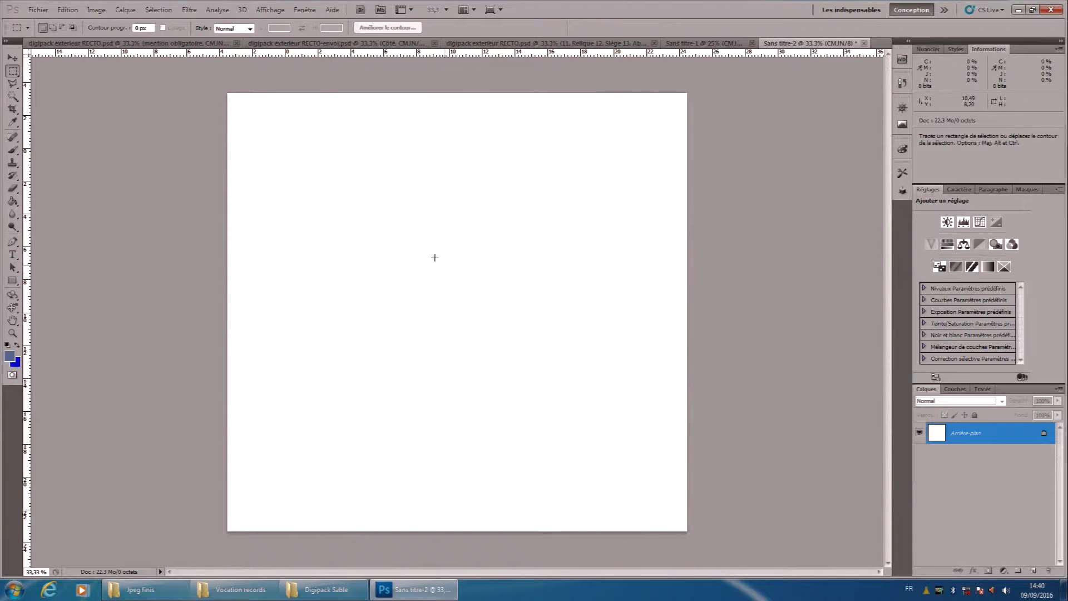
Widen the canvas to 25 cm with the anchor at the middle of the left edge, so the extension goes on the right.
{"action": "left_click", "coordinate": [96, 9]}
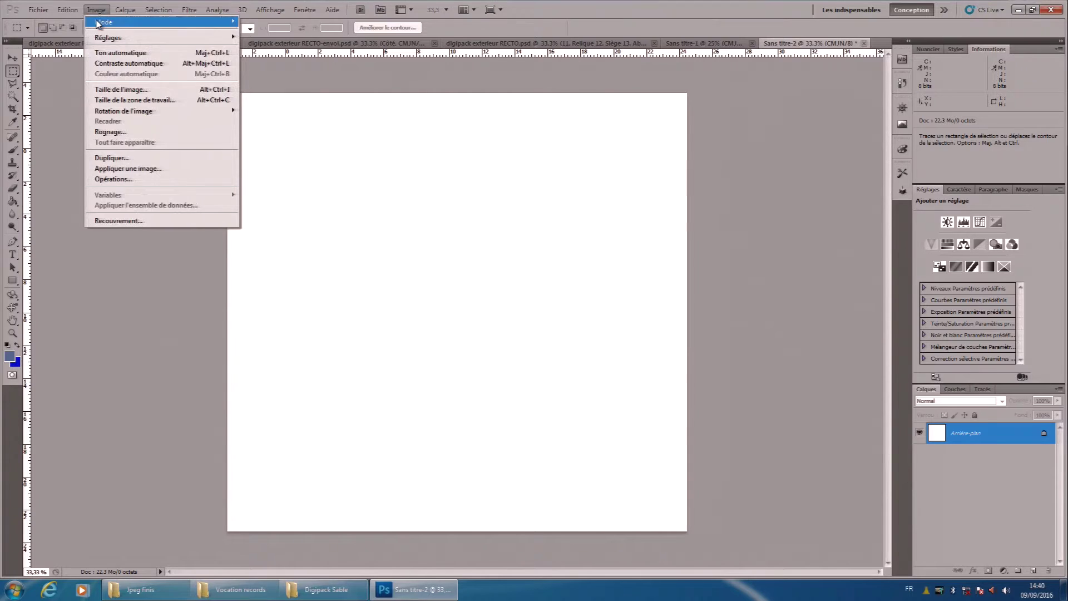
{"action": "left_click", "coordinate": [143, 100]}
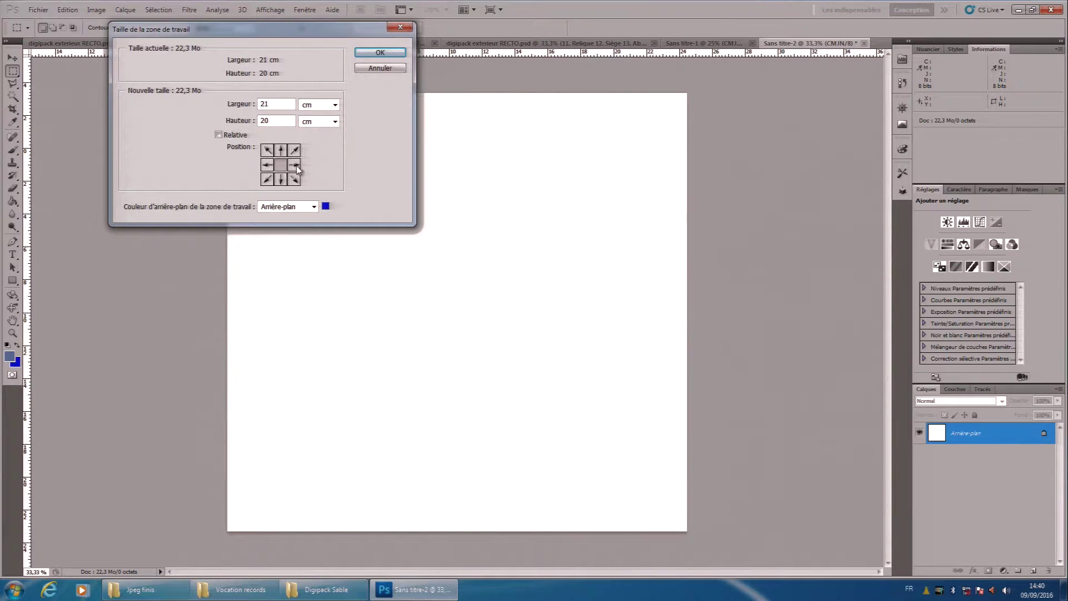
{"action": "double_click", "coordinate": [272, 104]}
{"action": "type", "text": "25"}
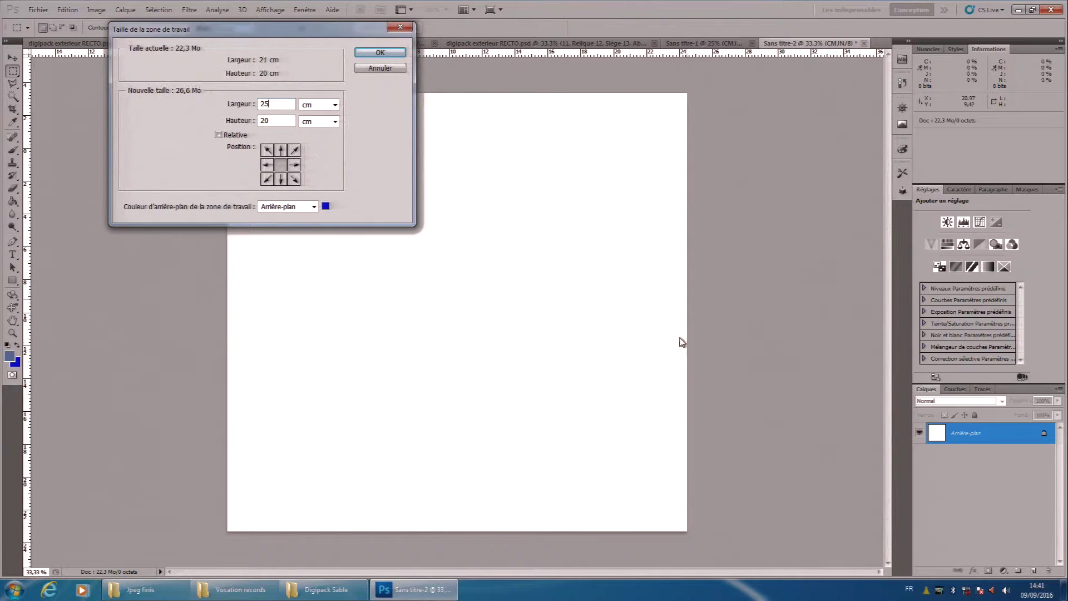
{"action": "left_click", "coordinate": [267, 165]}
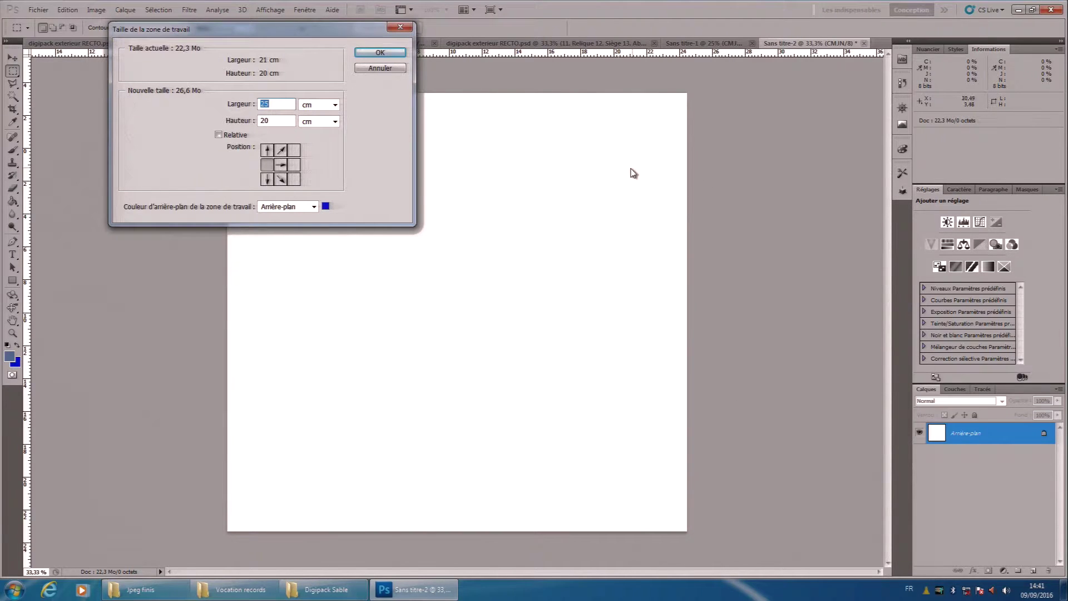
{"action": "left_click", "coordinate": [374, 54]}
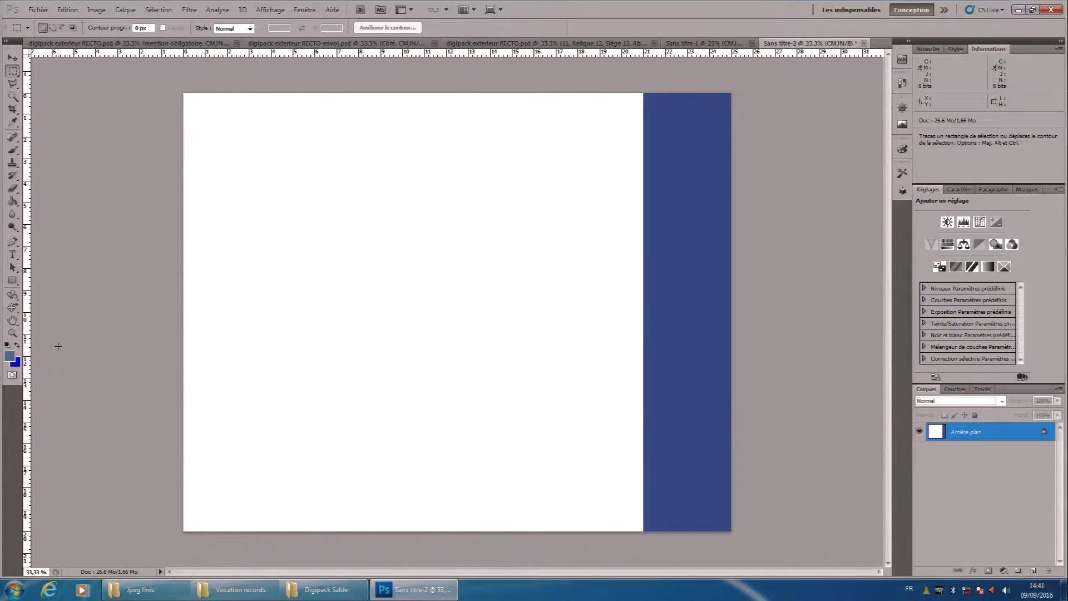
Set the foreground colour to white (ffffff).
{"action": "left_click", "coordinate": [9, 356]}
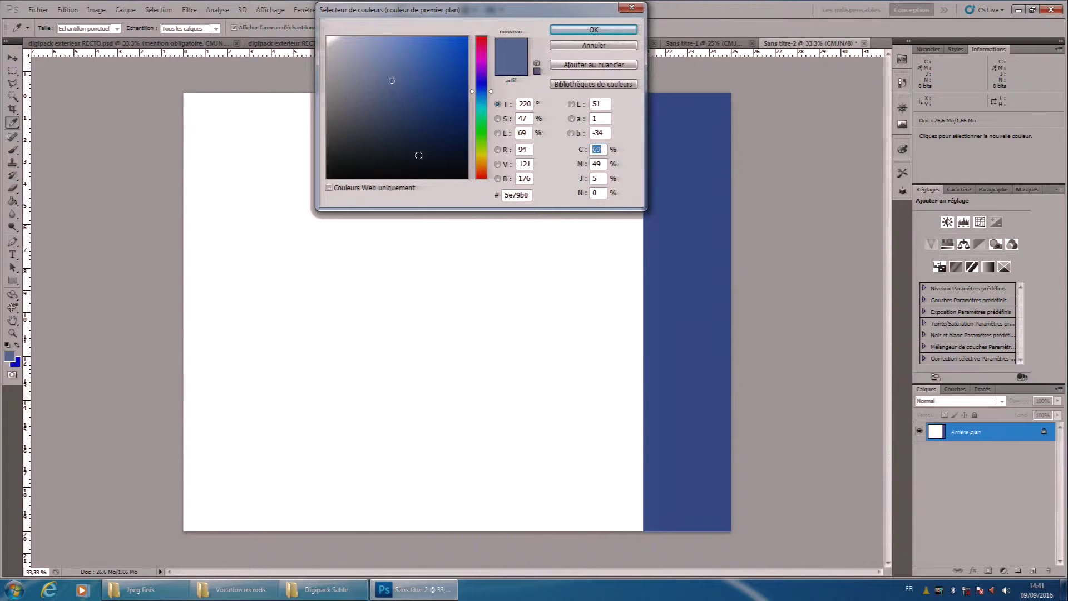
{"action": "left_click", "coordinate": [491, 88]}
{"action": "left_click", "coordinate": [491, 98]}
{"action": "left_click_drag", "start_coordinate": [356, 44], "coordinate": [305, 28]}
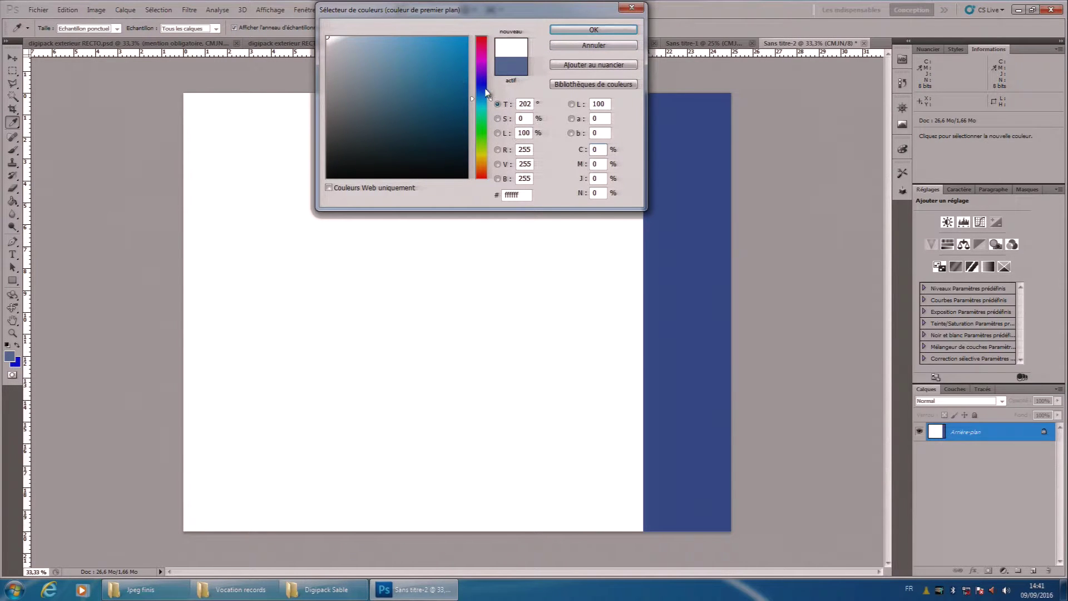
{"action": "mouse_move", "coordinate": [492, 100]}
{"action": "left_mouse_down"}
{"action": "mouse_move", "coordinate": [492, 53]}
{"action": "mouse_move", "coordinate": [492, 99]}
{"action": "left_mouse_up"}
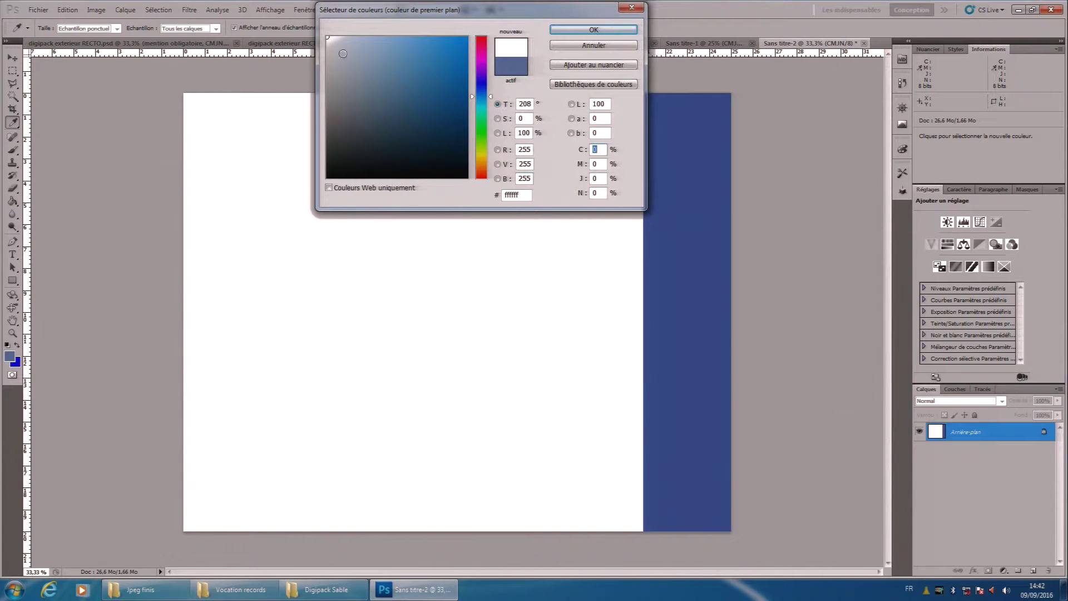
{"action": "left_click", "coordinate": [582, 31]}
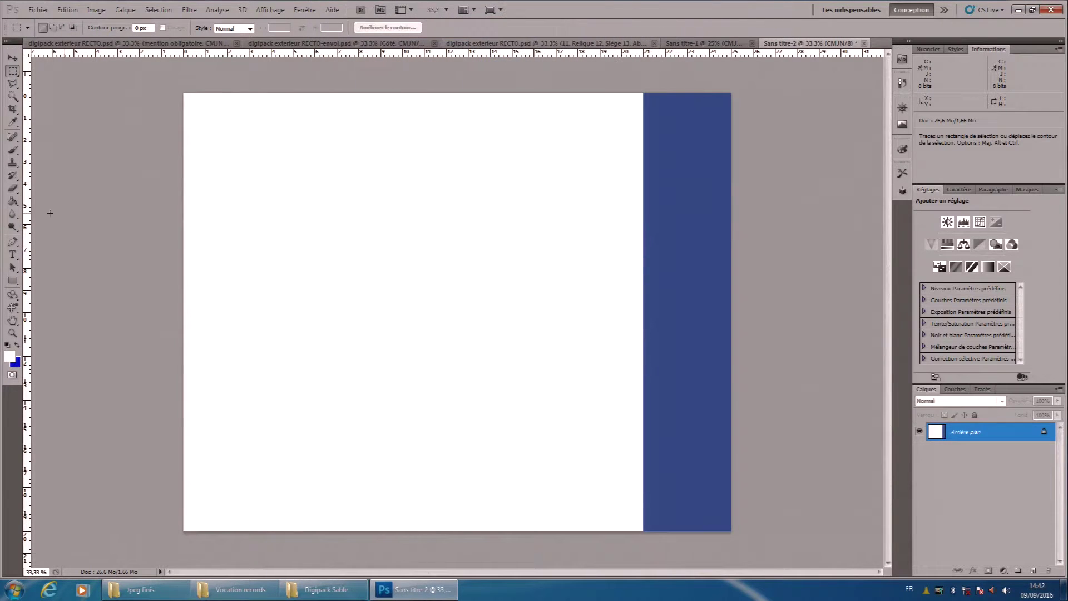
Fill the blue strip along the canvas's right edge with white using the Paint Bucket, and return to the Rectangular Marquee tool.
{"action": "left_click", "coordinate": [13, 202]}
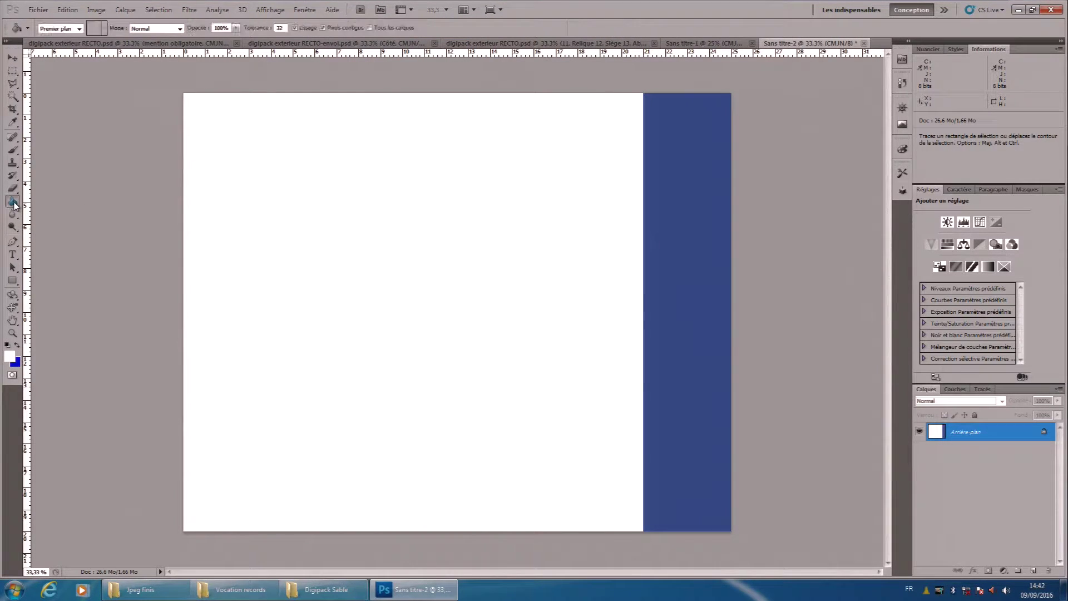
{"action": "left_click", "coordinate": [674, 226]}
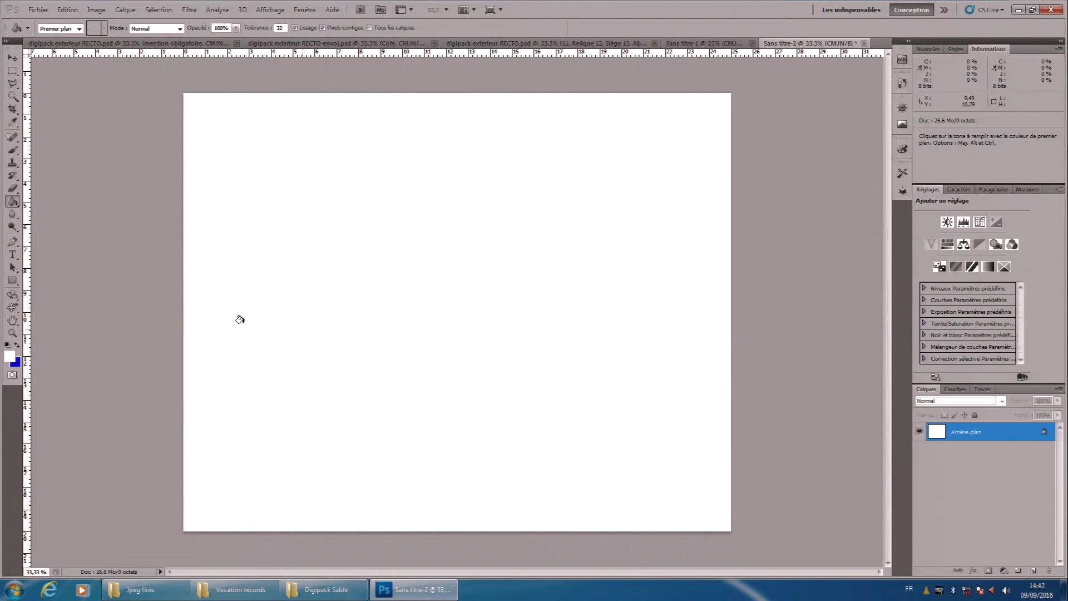
{"action": "left_click", "coordinate": [13, 72]}
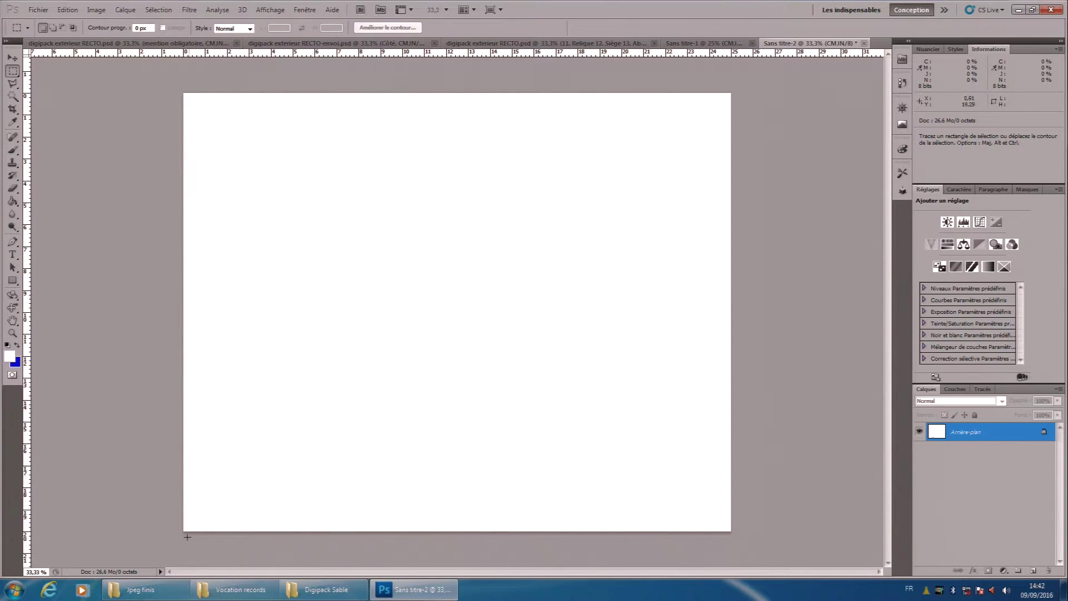
Open CD-004-1 from the Jpeg finis folder as a separate document in Photoshop, preferring its embedded colour profile over the workspace profile.
{"action": "left_click", "coordinate": [137, 590]}
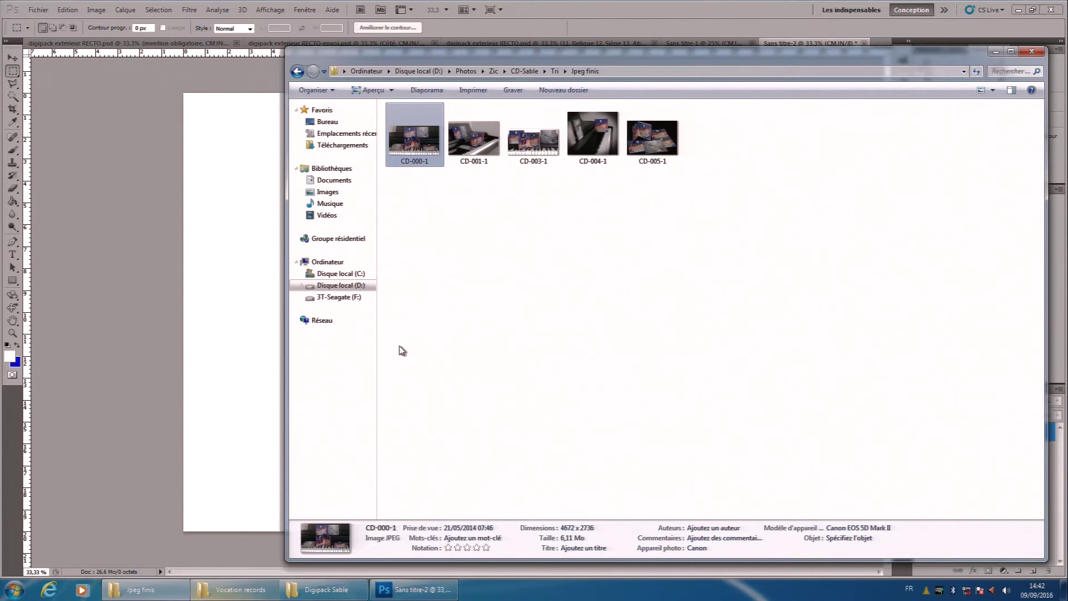
{"action": "left_click_drag", "start_coordinate": [606, 52], "coordinate": [549, 127]}
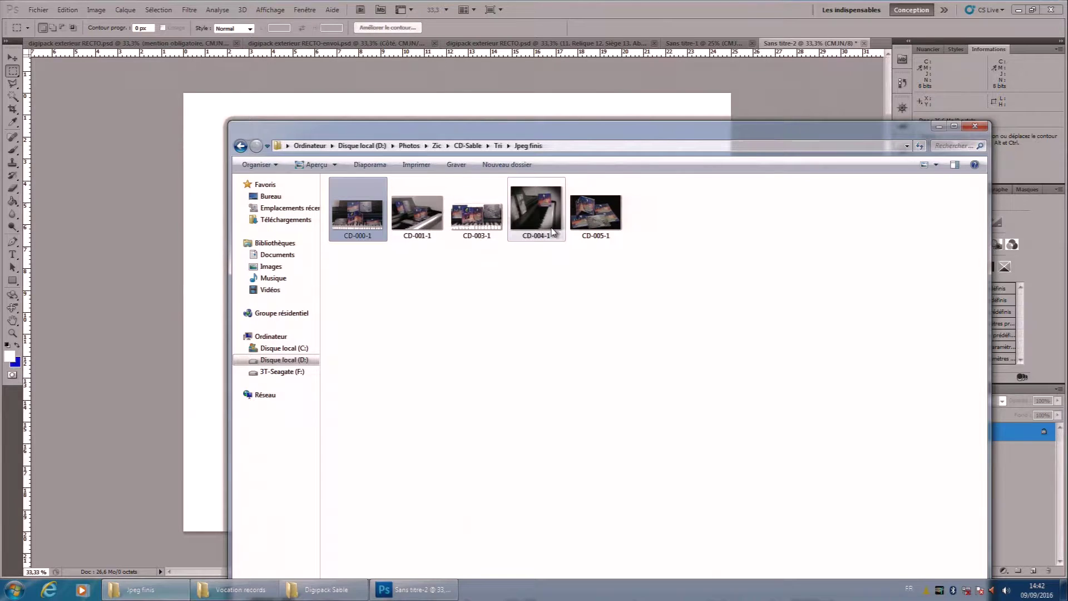
{"action": "left_click", "coordinate": [553, 232]}
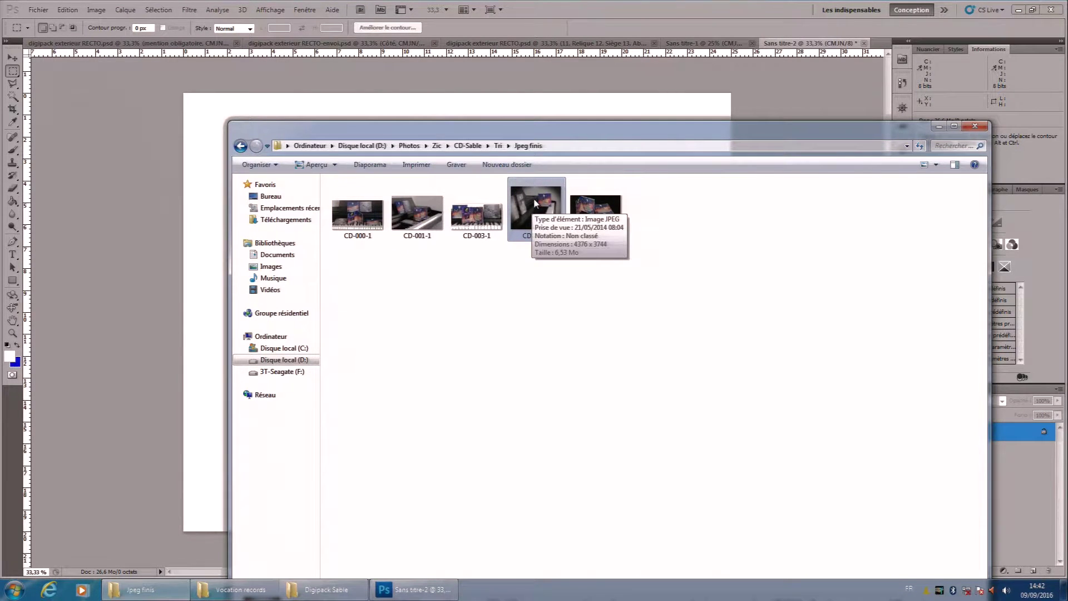
{"action": "left_click", "coordinate": [41, 10]}
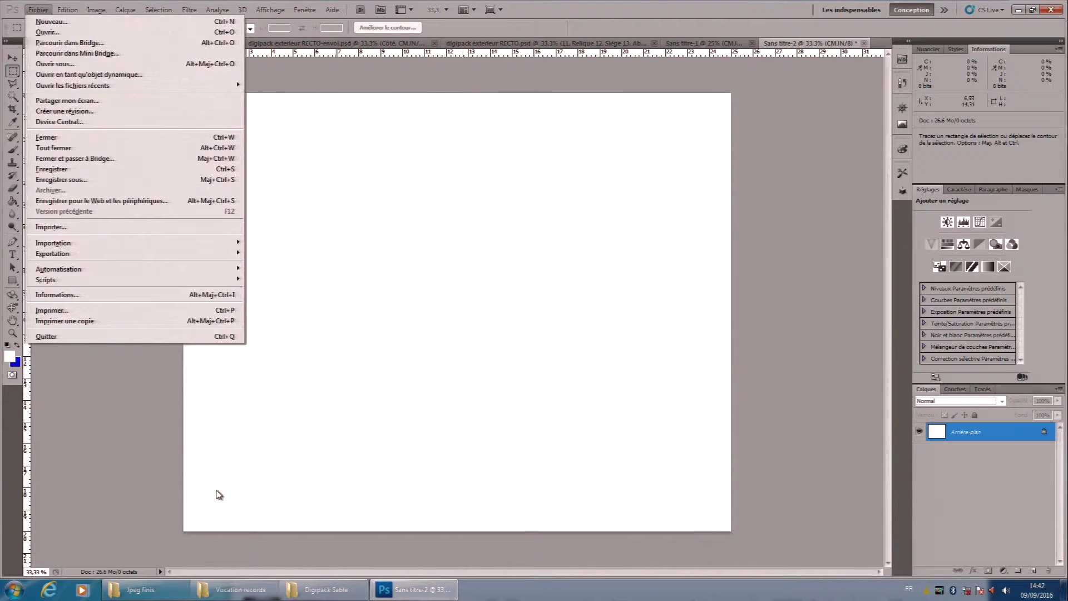
{"action": "left_click", "coordinate": [159, 592]}
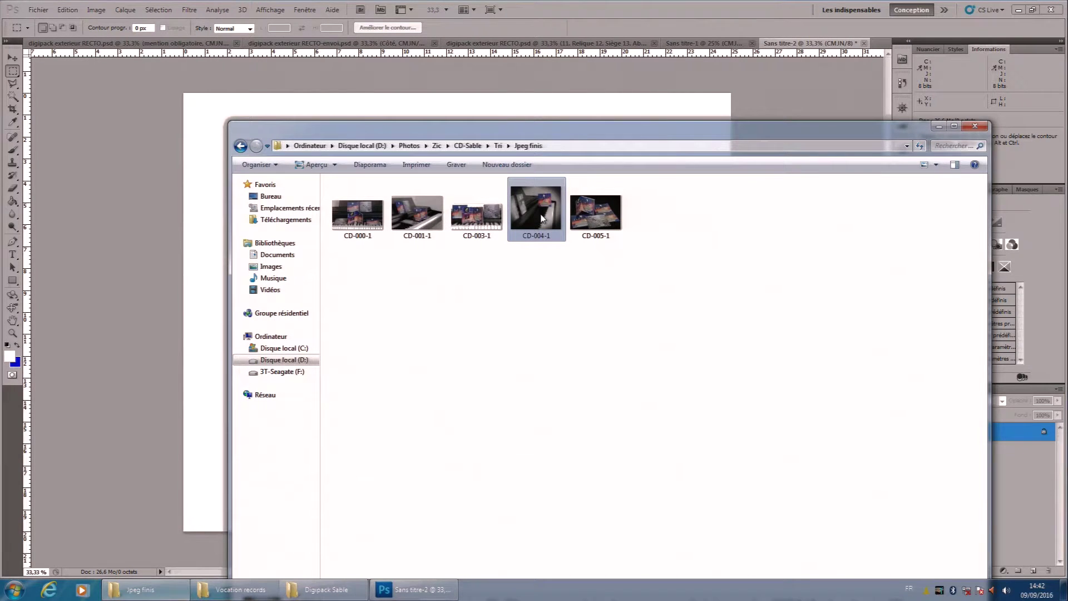
{"action": "left_click_drag", "start_coordinate": [500, 129], "coordinate": [533, 251]}
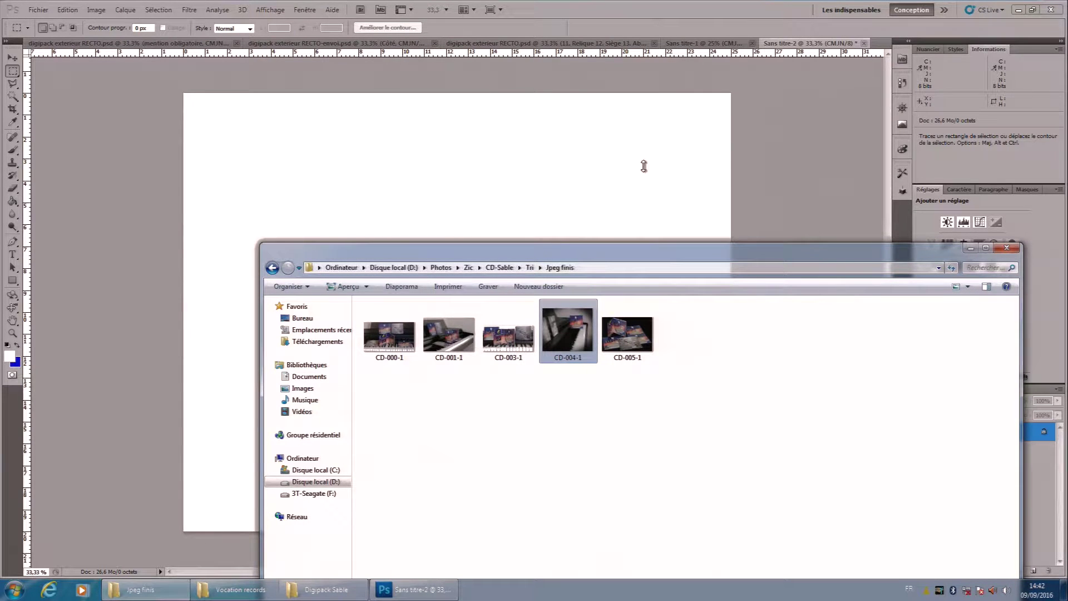
{"action": "left_click_drag", "start_coordinate": [567, 348], "coordinate": [879, 50]}
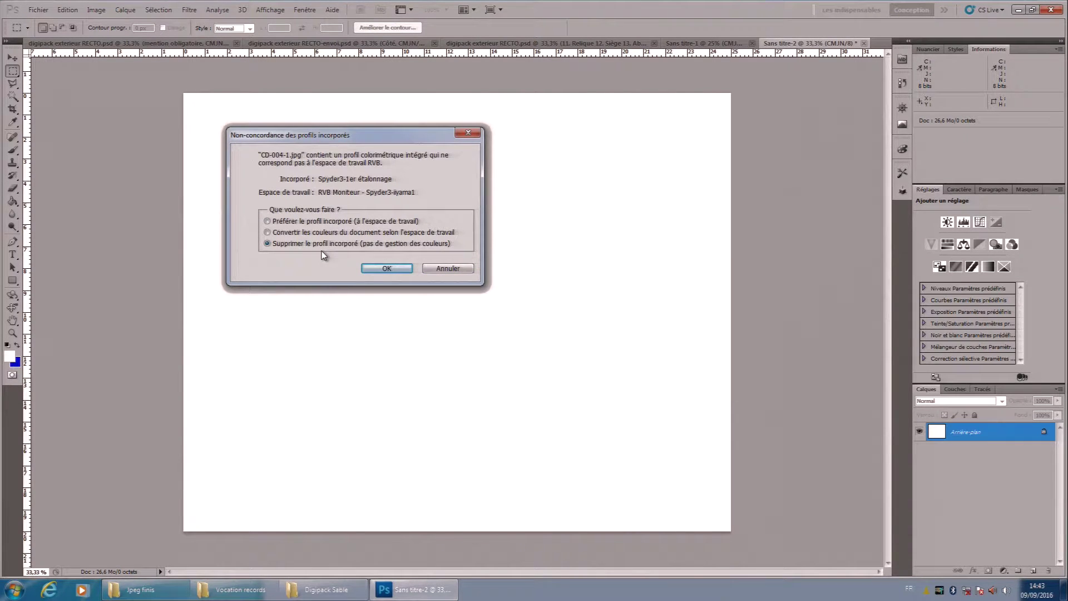
{"action": "left_click", "coordinate": [333, 222]}
{"action": "left_click", "coordinate": [386, 269]}
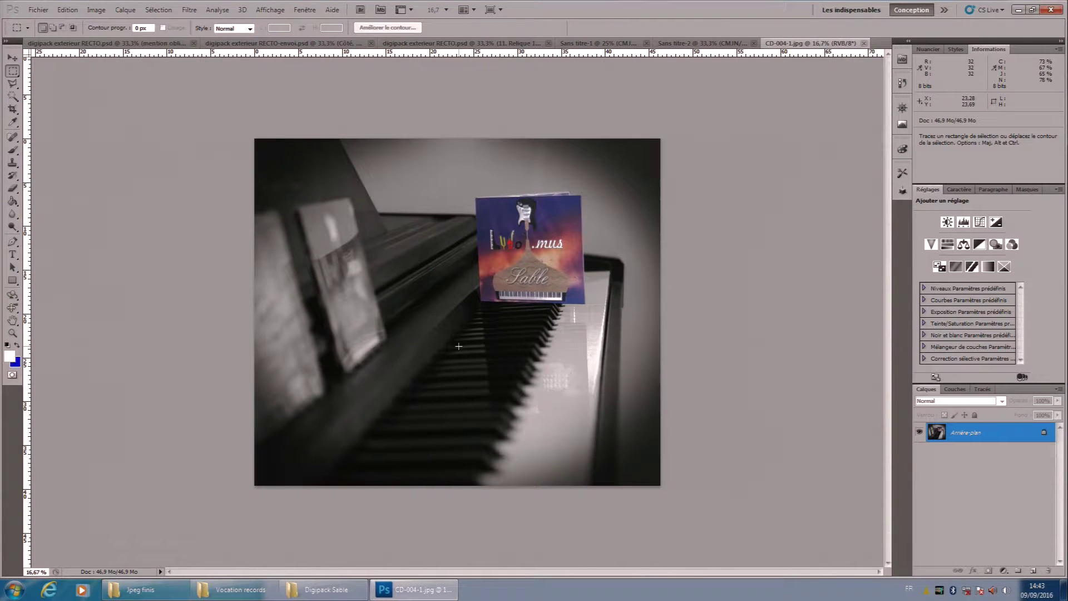
Return to the Sans titre-2 document and place the CD-004-1 photo from the Jpeg finis folder onto its canvas.
{"action": "left_click", "coordinate": [704, 44]}
{"action": "left_click", "coordinate": [114, 593]}
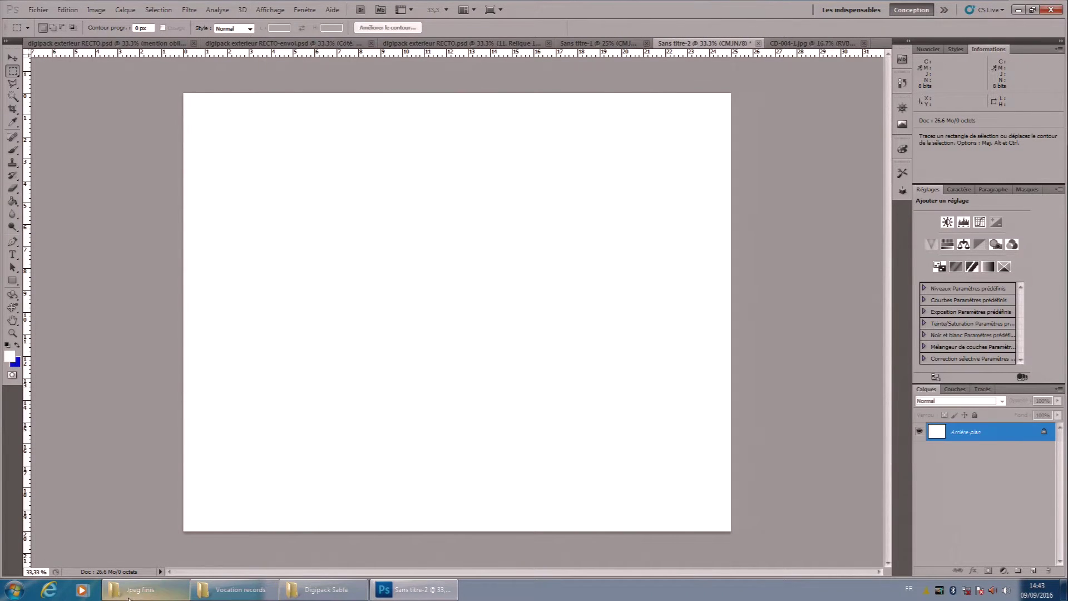
{"action": "left_click_drag", "start_coordinate": [579, 344], "coordinate": [562, 401]}
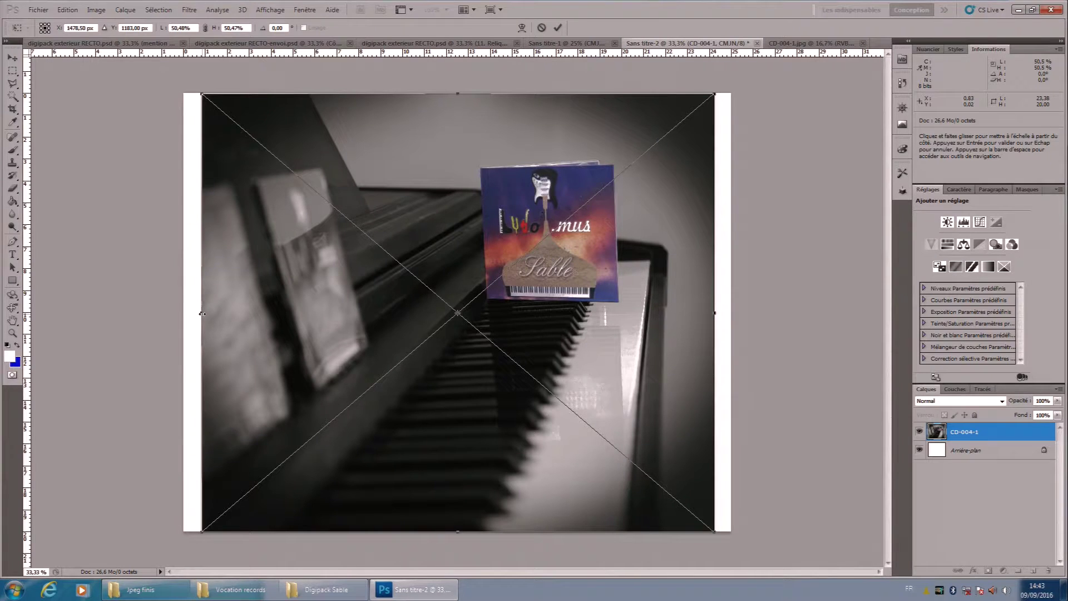
Try narrowing the placed photo from its left edge, then shrinking it from the upper-left corner without keeping proportions, undoing each change.
{"action": "left_click_drag", "start_coordinate": [201, 314], "coordinate": [230, 319]}
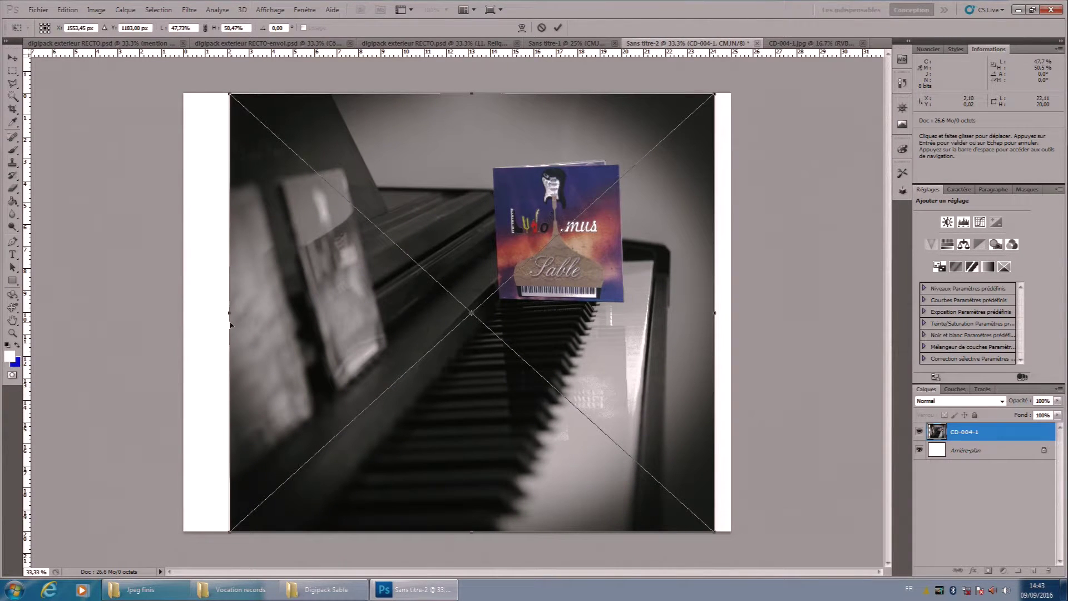
{"action": "key", "text": "ctrl+z"}
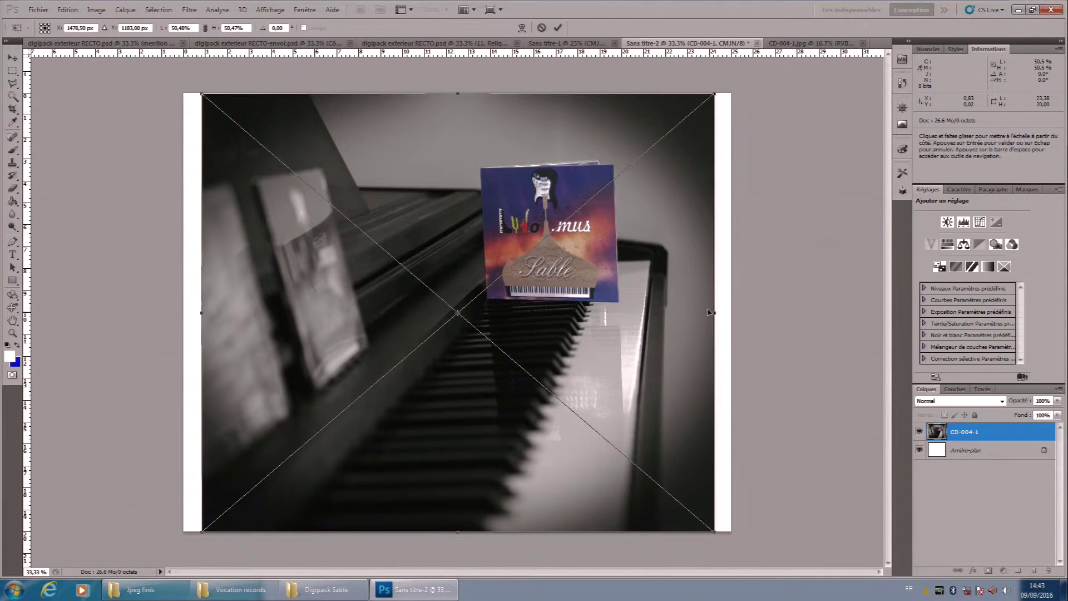
{"action": "left_click_drag", "start_coordinate": [203, 96], "coordinate": [413, 238]}
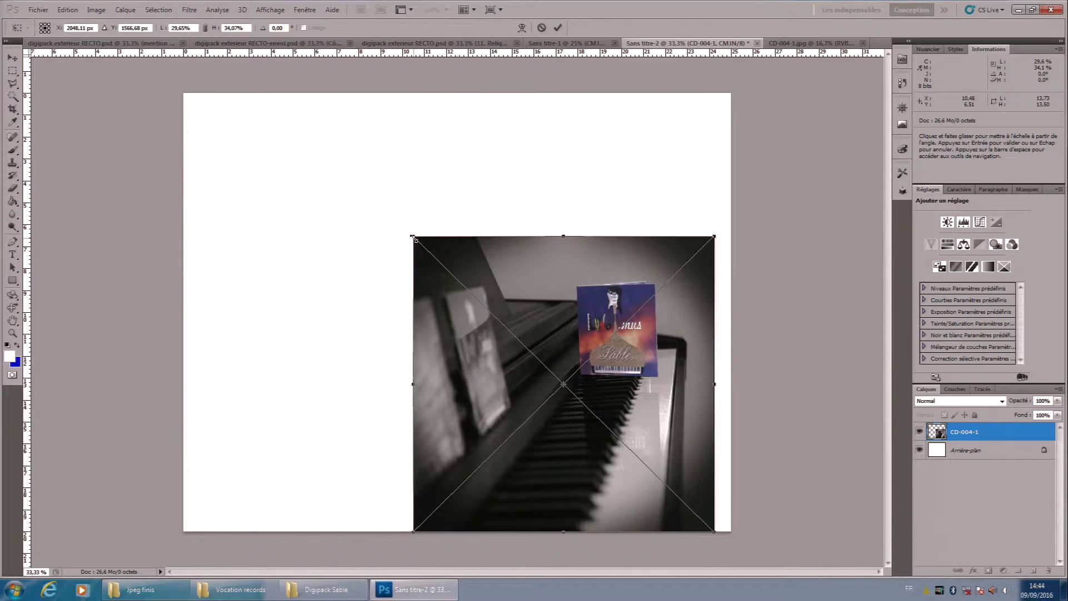
{"action": "key", "text": "ctrl+z"}
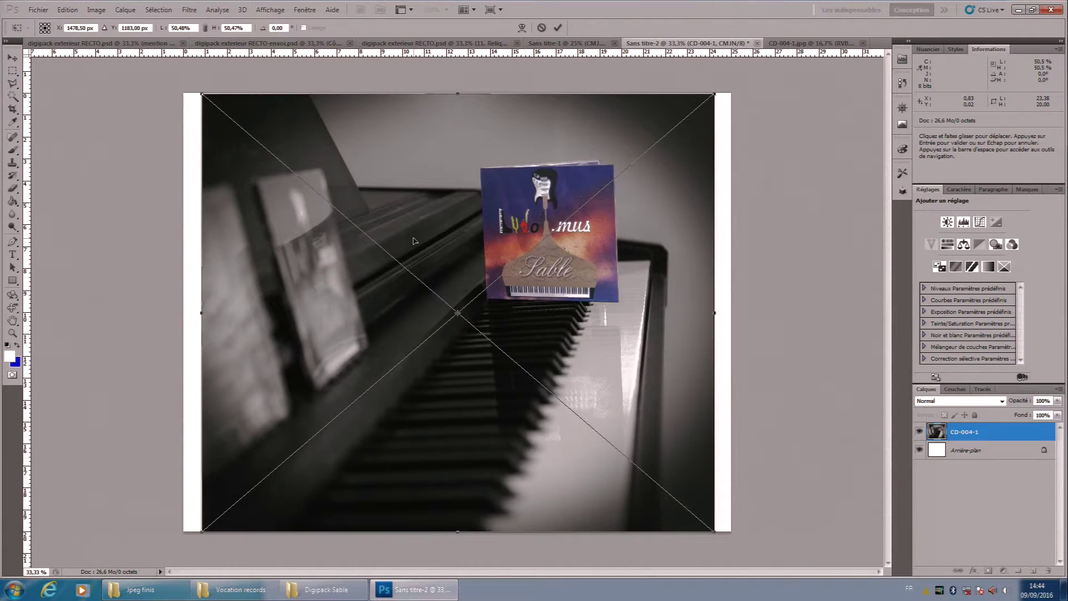
Scale the placed photo proportionally to about 54.3% so it covers the whole canvas, shift it slightly downward, and commit the placement.
{"action": "left_click_drag", "start_coordinate": [205, 96], "coordinate": [188, 113]}
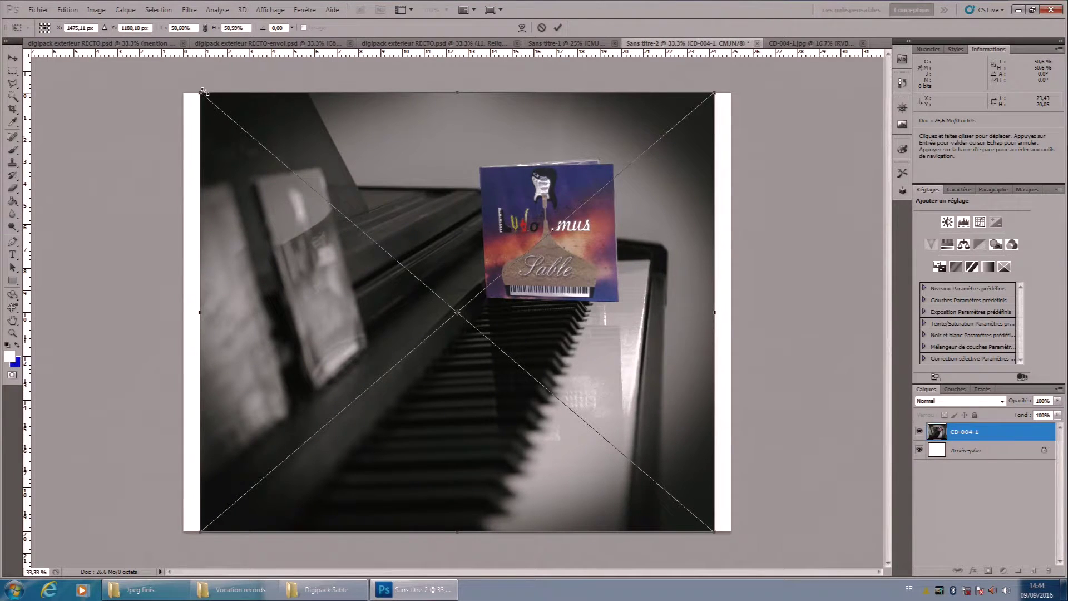
{"action": "left_click_drag", "start_coordinate": [204, 91], "coordinate": [129, 143]}
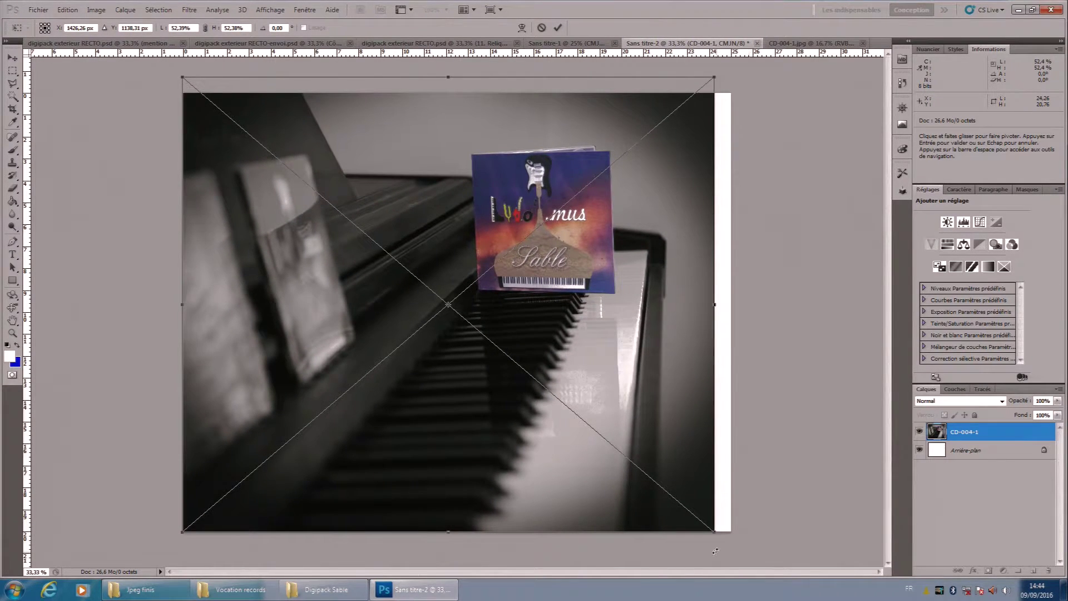
{"action": "left_click_drag", "start_coordinate": [714, 532], "coordinate": [734, 550]}
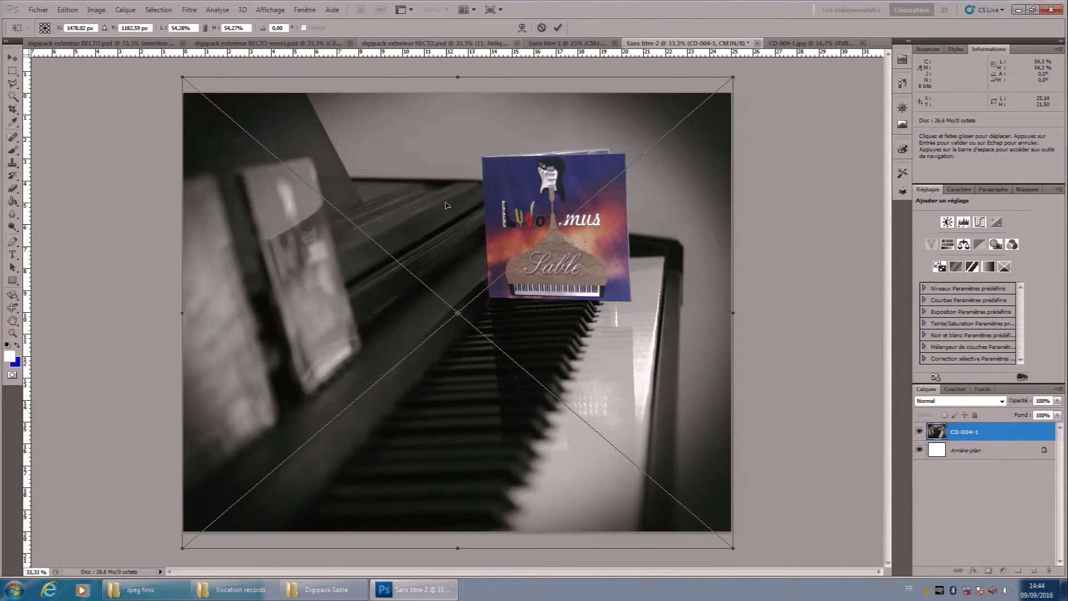
{"action": "left_click_drag", "start_coordinate": [445, 205], "coordinate": [446, 213]}
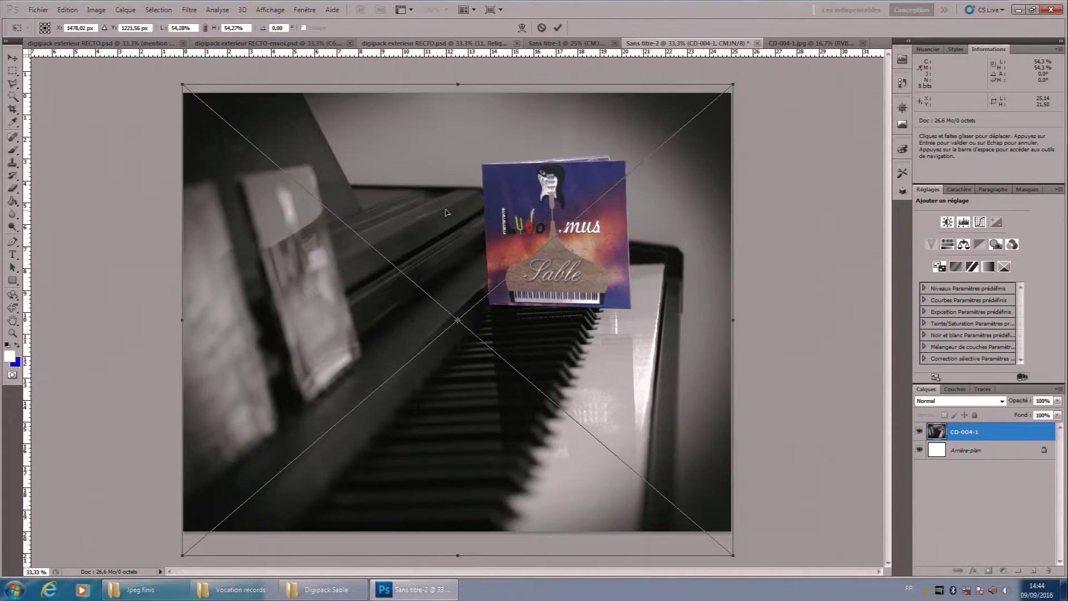
{"action": "left_click", "coordinate": [558, 28]}
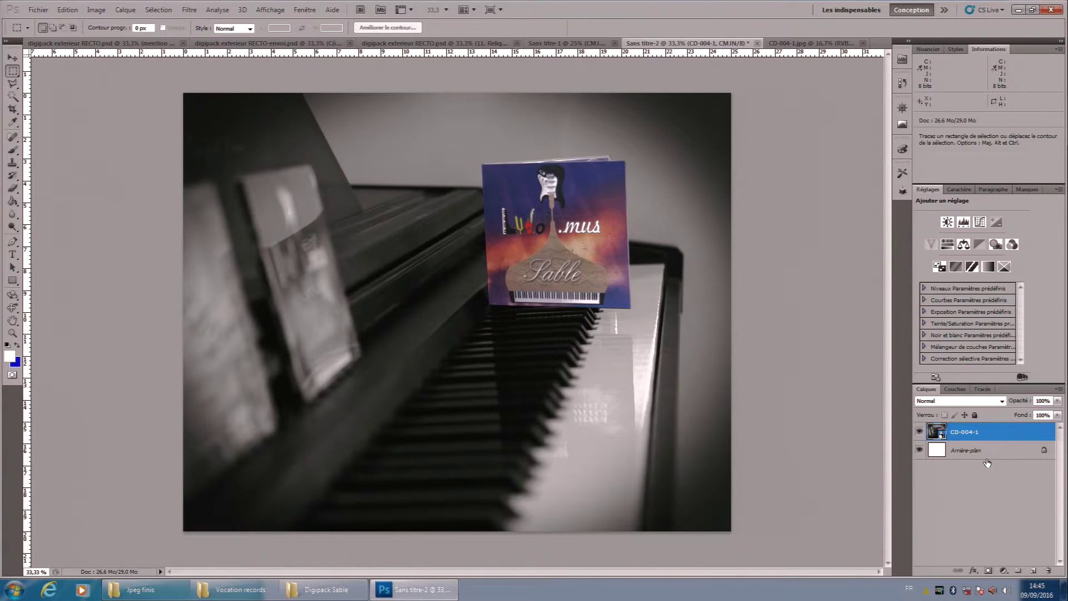
Hide and reshow the CD-004-1 layer to check the white background beneath, and rasterize the layer.
{"action": "left_click", "coordinate": [920, 433]}
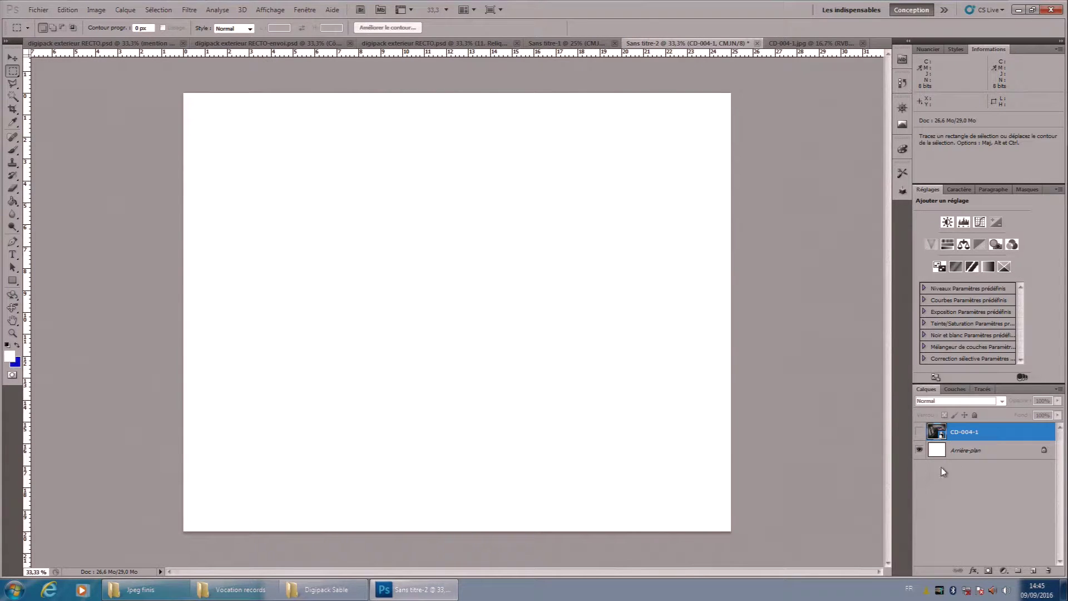
{"action": "left_click", "coordinate": [919, 431]}
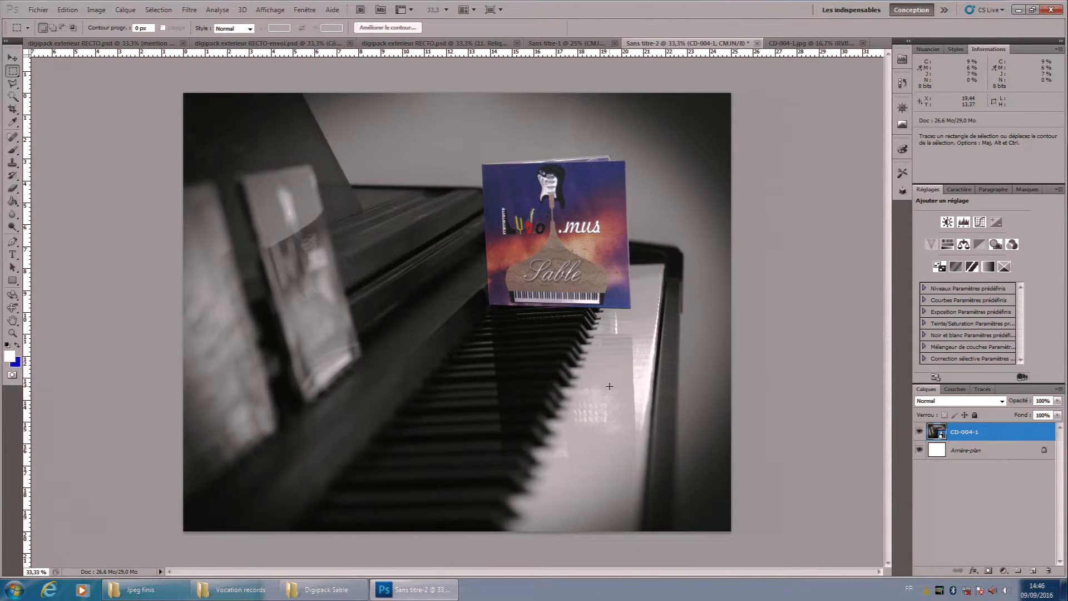
{"action": "right_click", "coordinate": [1011, 439]}
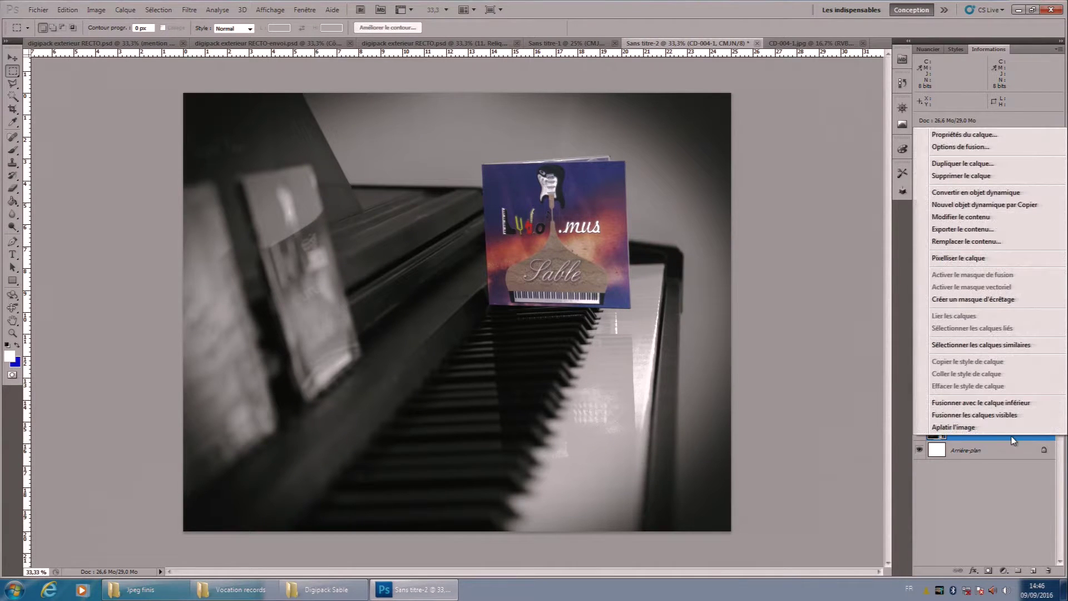
{"action": "left_click", "coordinate": [971, 259]}
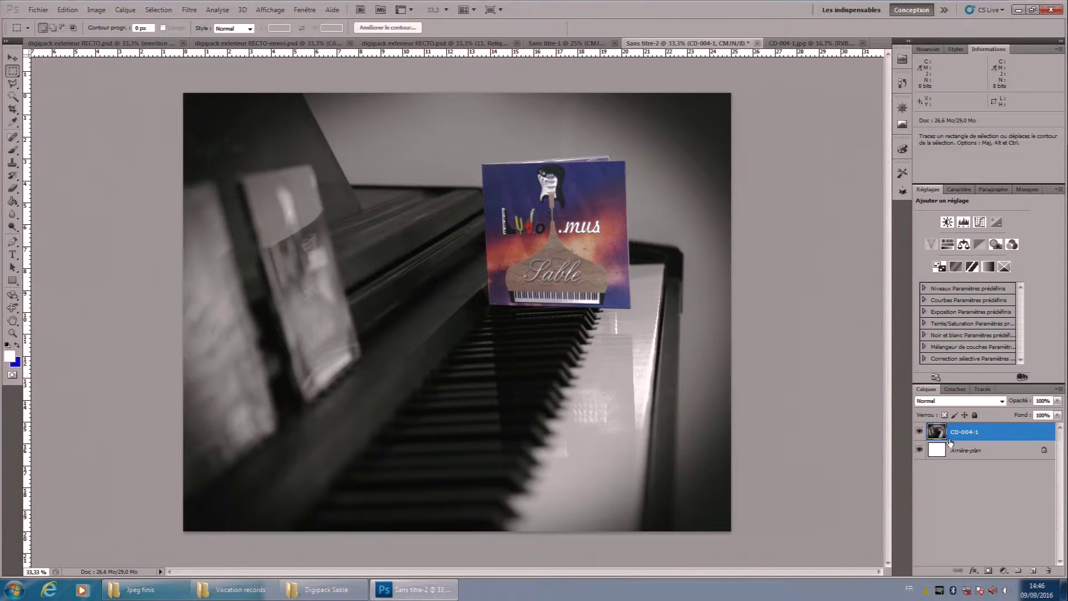
Duplicate the CD-004-1 layer within the Sans titre-2 document, keeping the proposed name.
{"action": "right_click", "coordinate": [1001, 434]}
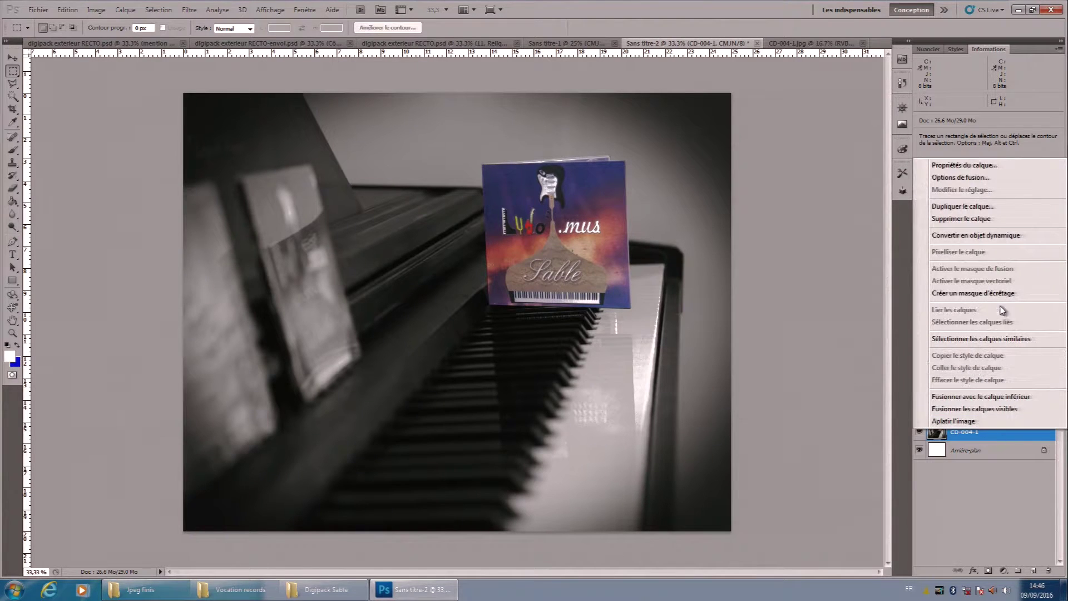
{"action": "left_click", "coordinate": [964, 206]}
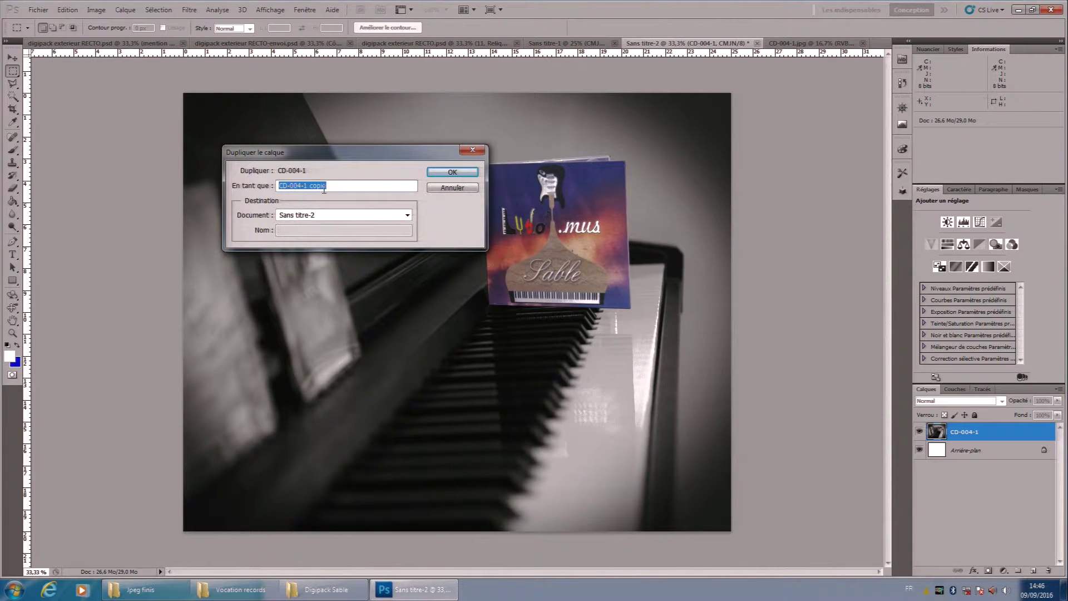
{"action": "left_click", "coordinate": [474, 176]}
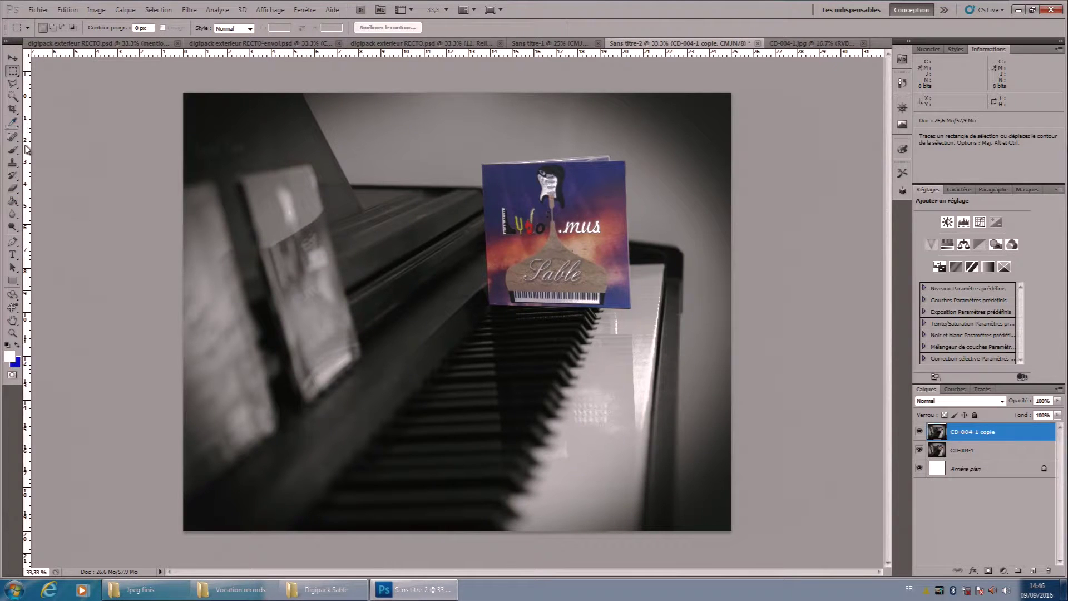
Fill several dark and grey areas of the piano on the duplicate layer with white using the Paint Bucket, and return to the Rectangular Marquee.
{"action": "left_click", "coordinate": [13, 201]}
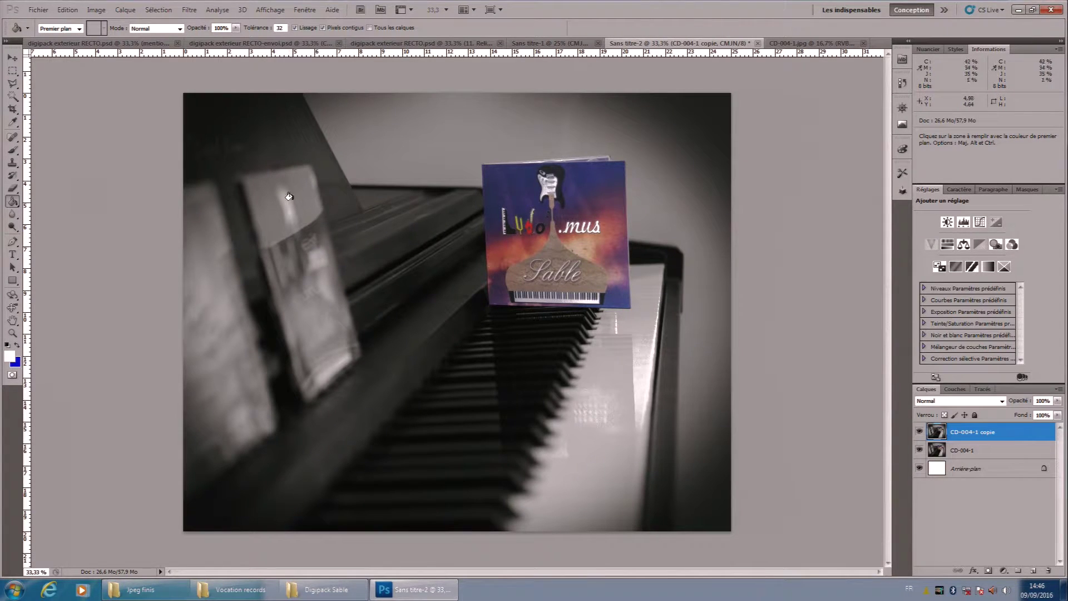
{"action": "left_click", "coordinate": [306, 200]}
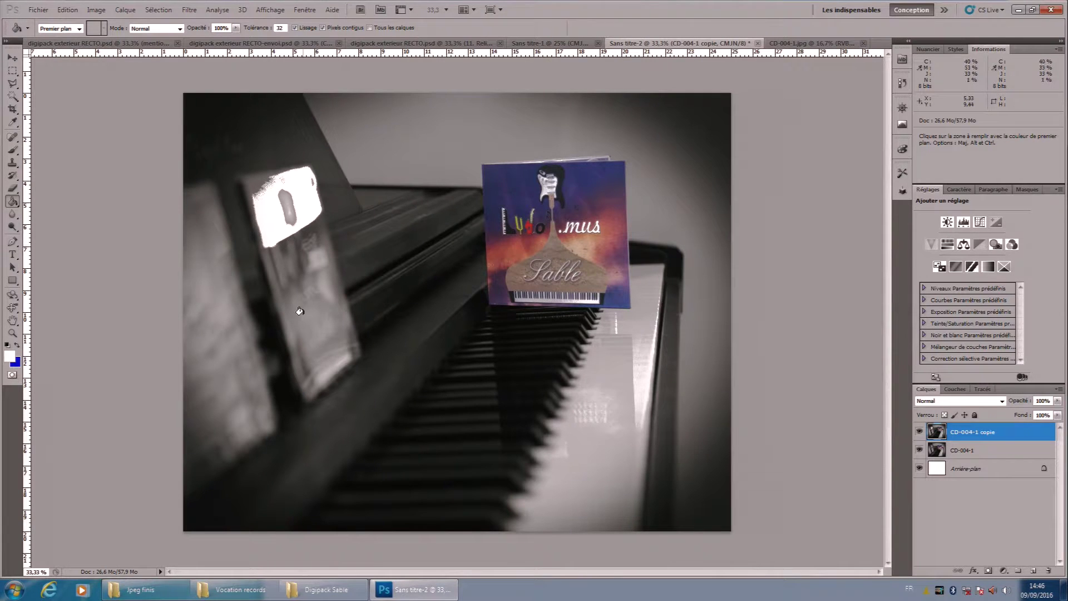
{"action": "left_click", "coordinate": [222, 328]}
{"action": "left_click", "coordinate": [399, 418]}
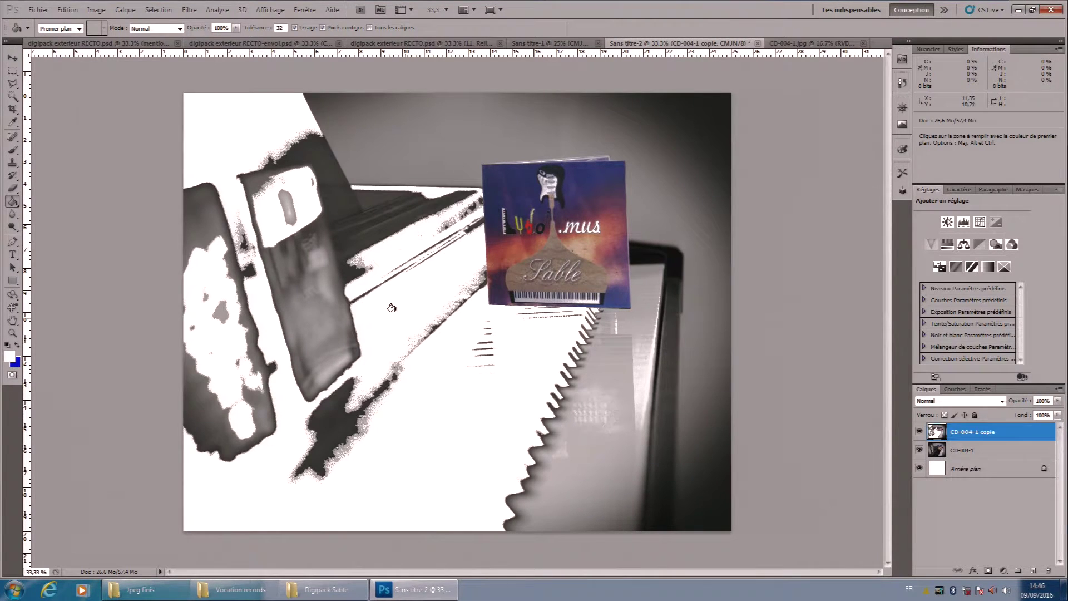
{"action": "left_click", "coordinate": [12, 71]}
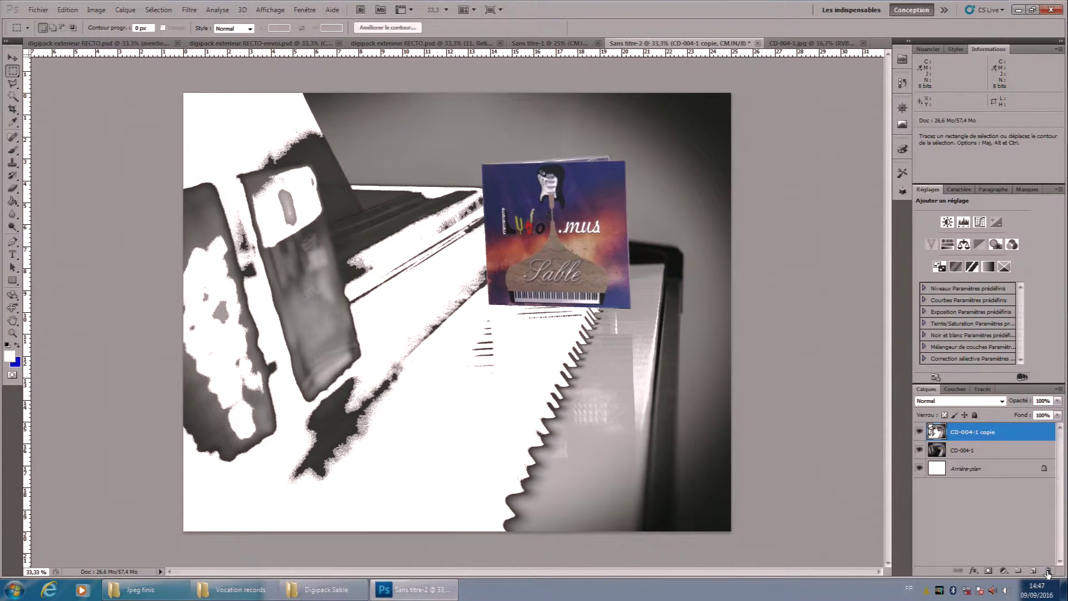
Toggle the duplicate layer's visibility to compare it with the original photo, and delete the duplicate layer.
{"action": "left_click", "coordinate": [919, 434]}
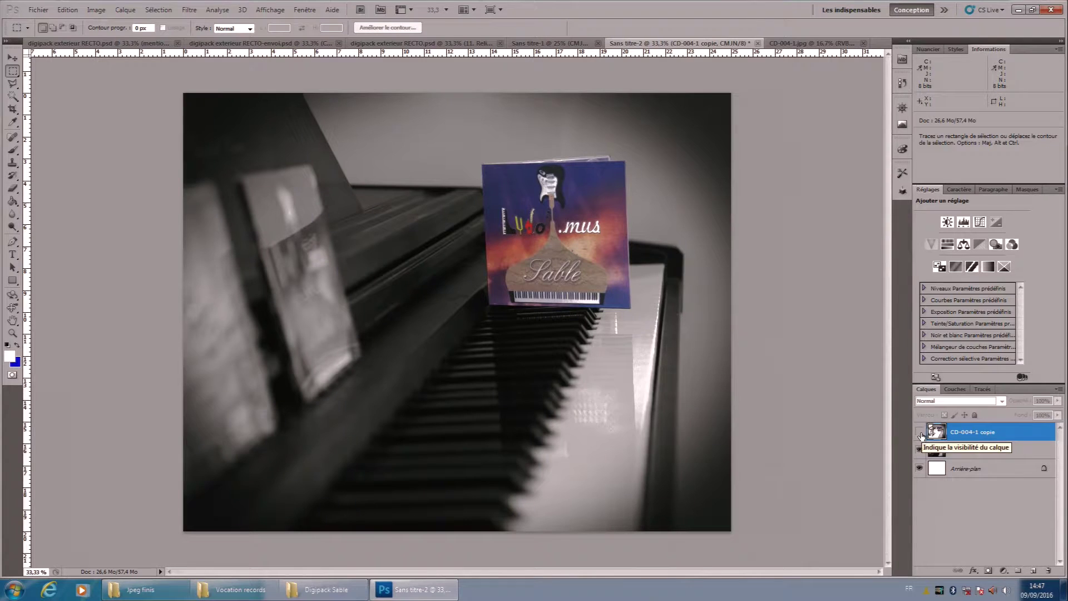
{"action": "left_click", "coordinate": [920, 434]}
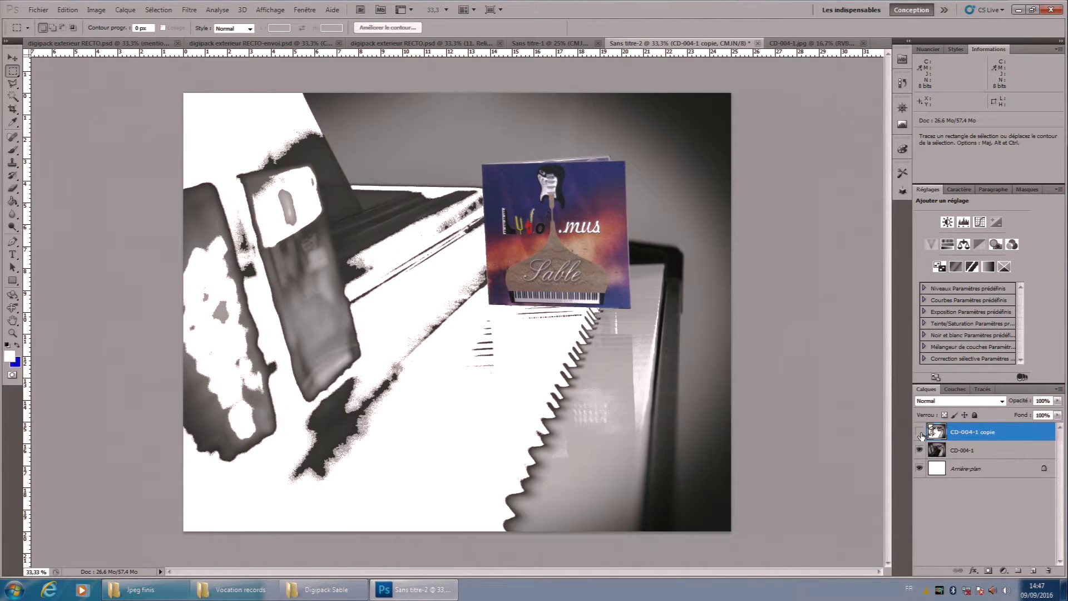
{"action": "left_click", "coordinate": [920, 433]}
{"action": "left_click", "coordinate": [920, 433]}
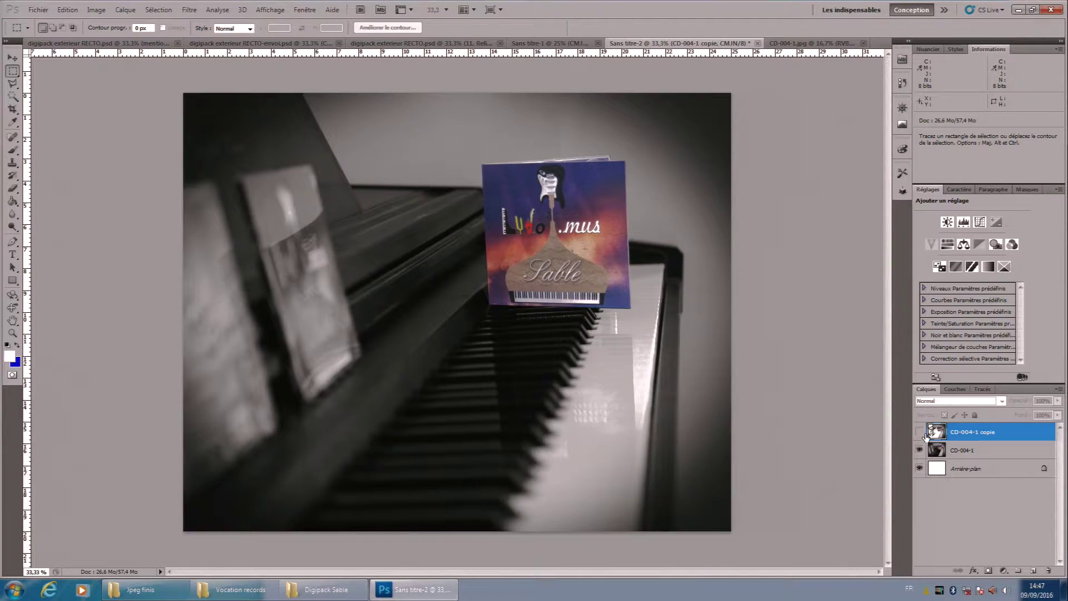
{"action": "left_click", "coordinate": [1050, 573]}
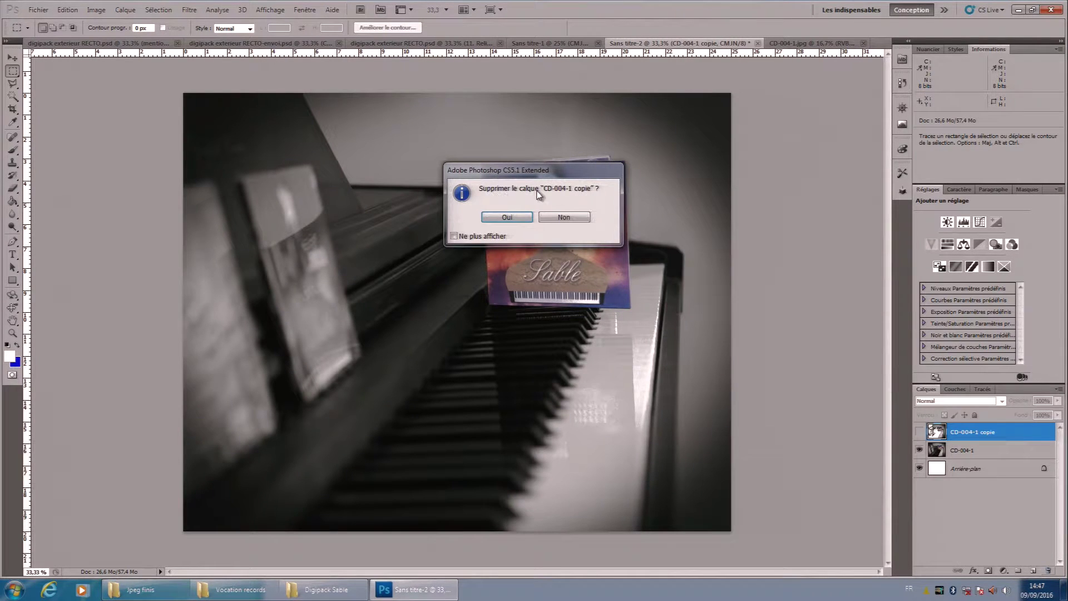
{"action": "left_click", "coordinate": [507, 217]}
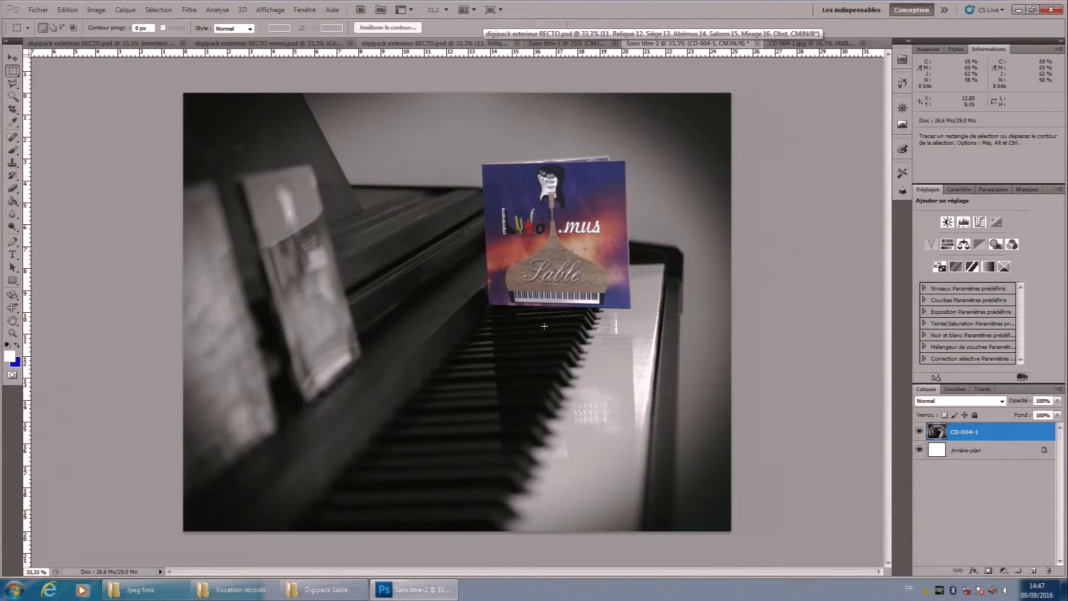
{"action": "right_click", "coordinate": [1006, 438]}
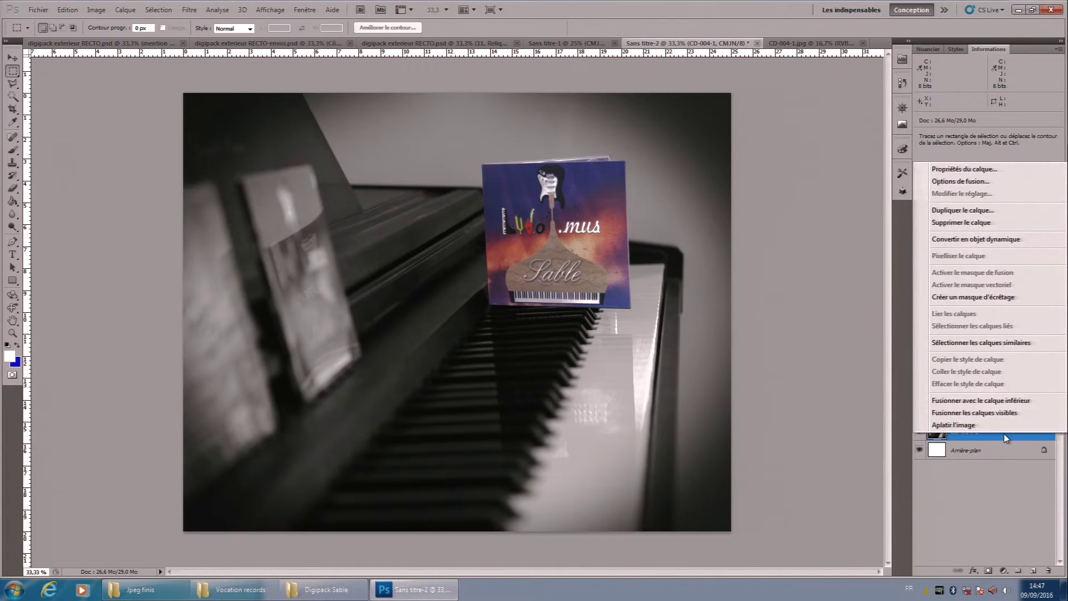
{"action": "left_click", "coordinate": [968, 210]}
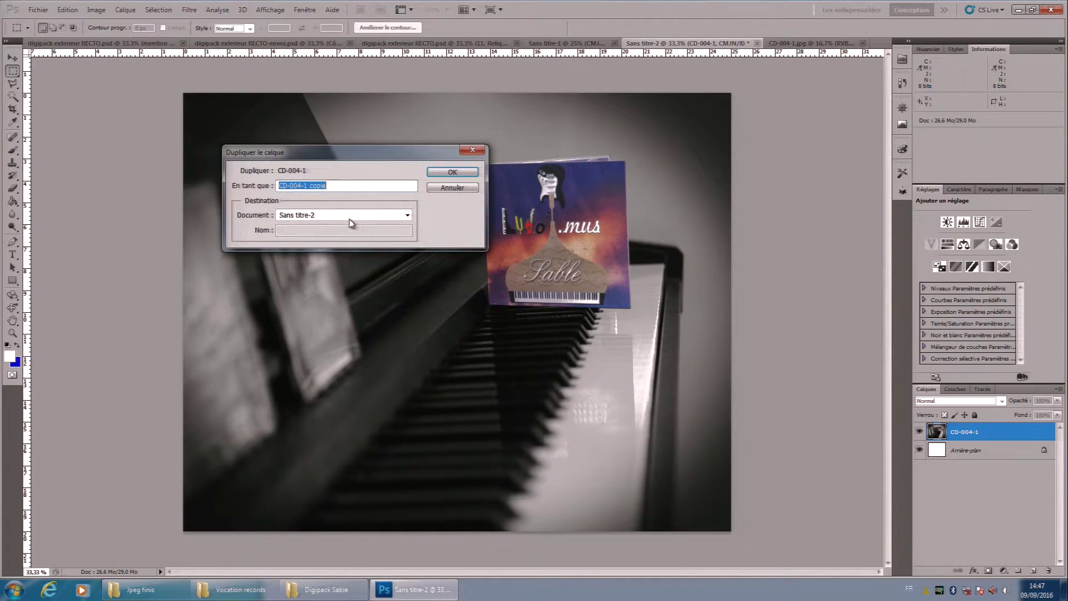
{"action": "left_click", "coordinate": [405, 216]}
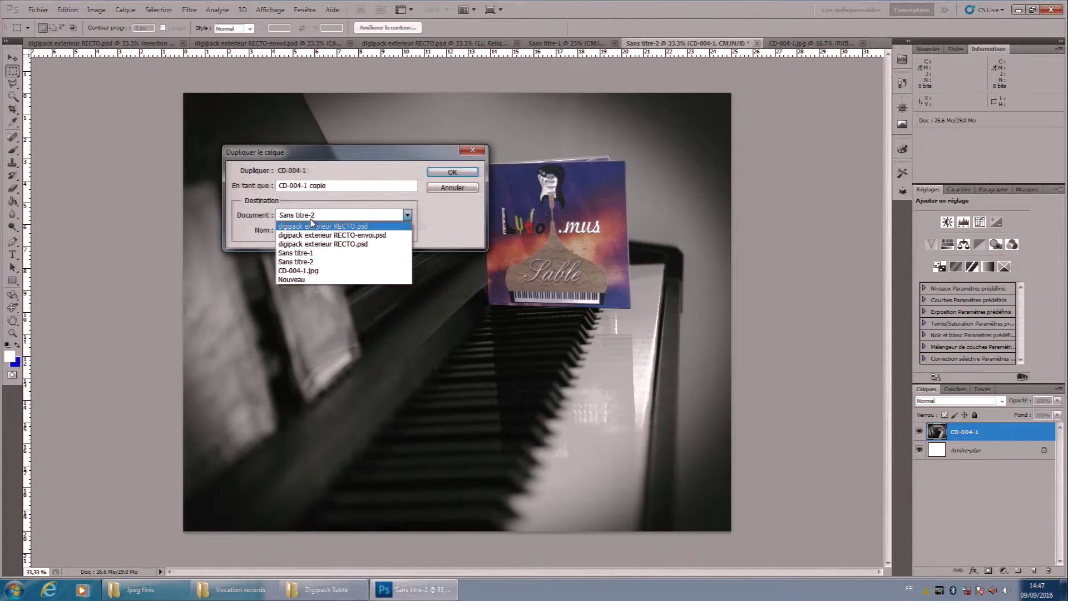
{"action": "left_click", "coordinate": [354, 245]}
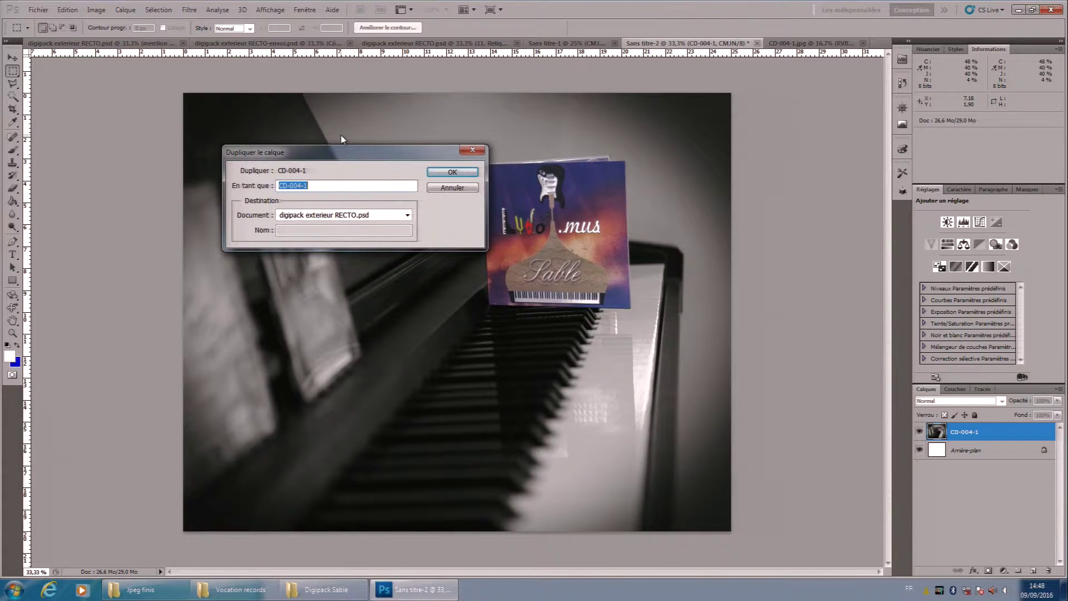
{"action": "left_click", "coordinate": [453, 188]}
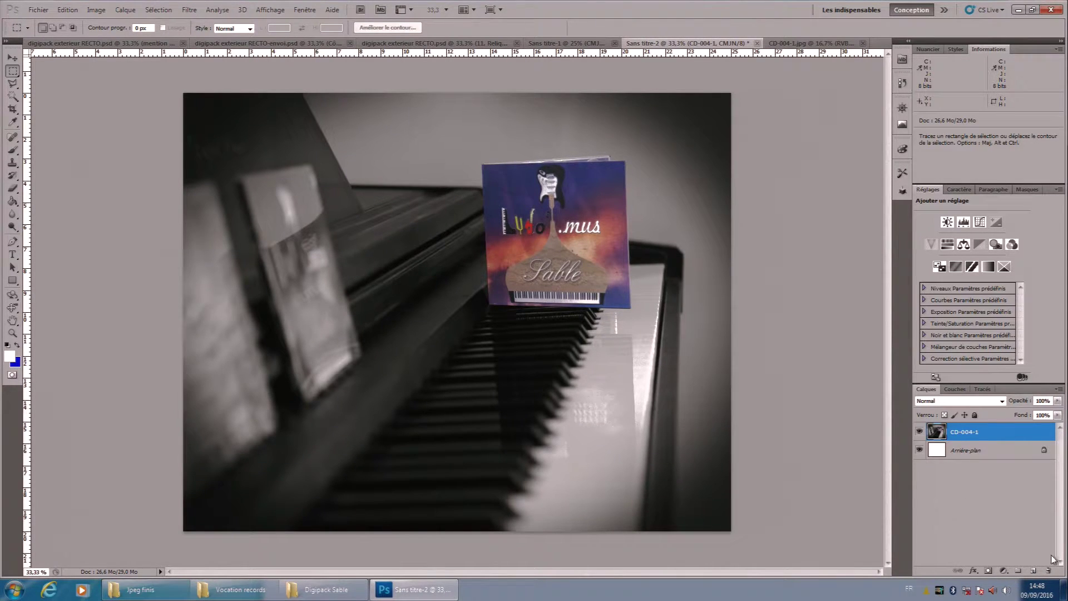
Create a layer group named dossier1 and move the CD-004-1 layer into it.
{"action": "left_click", "coordinate": [1019, 571]}
{"action": "double_click", "coordinate": [964, 429]}
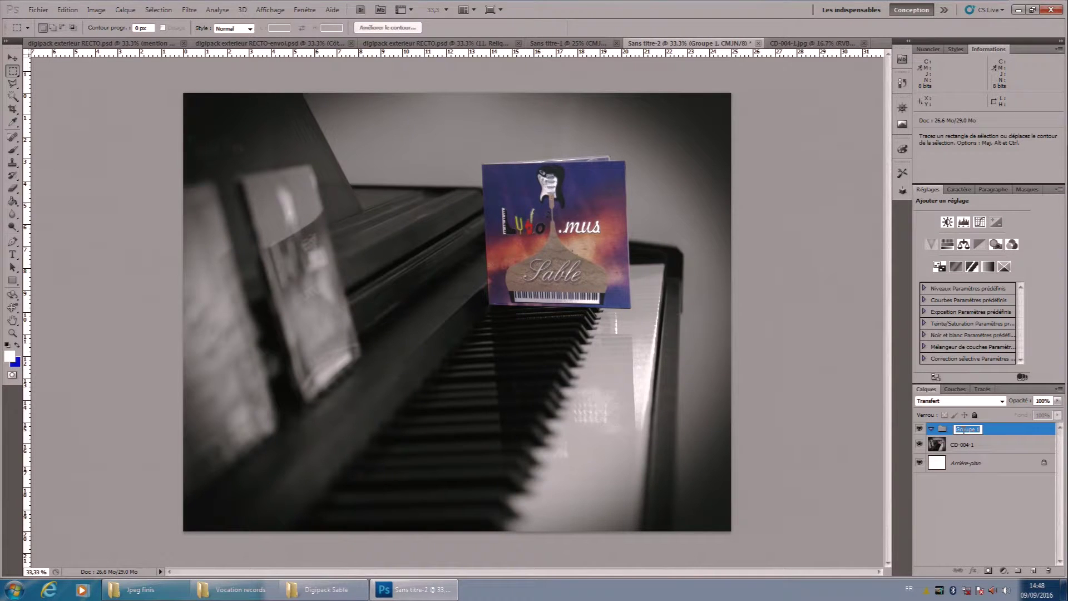
{"action": "type", "text": "dossier1"}
{"action": "key", "text": "Return"}
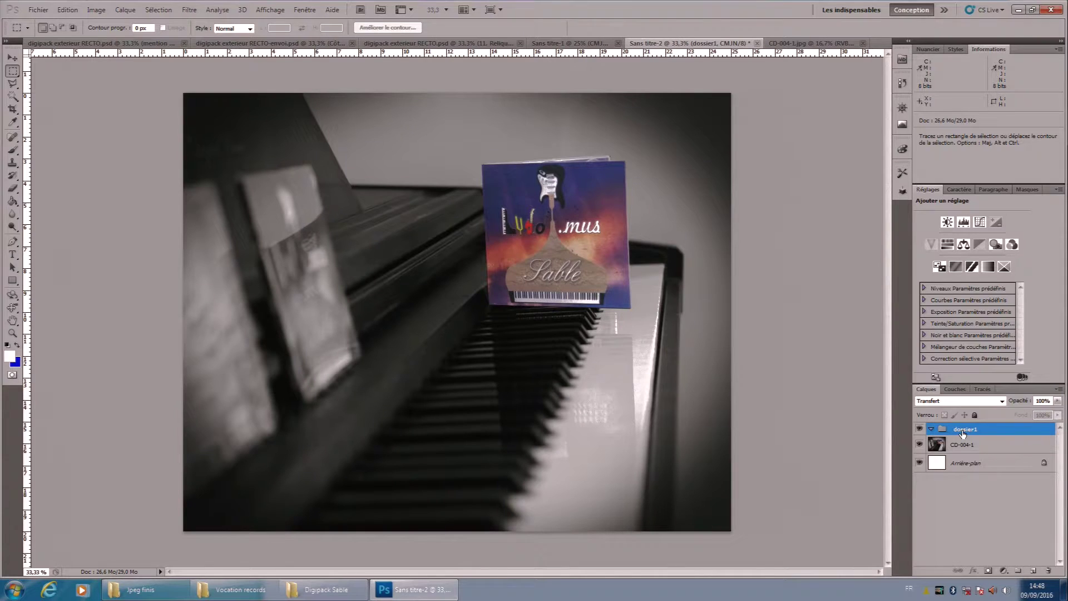
{"action": "left_click_drag", "start_coordinate": [995, 445], "coordinate": [1001, 432]}
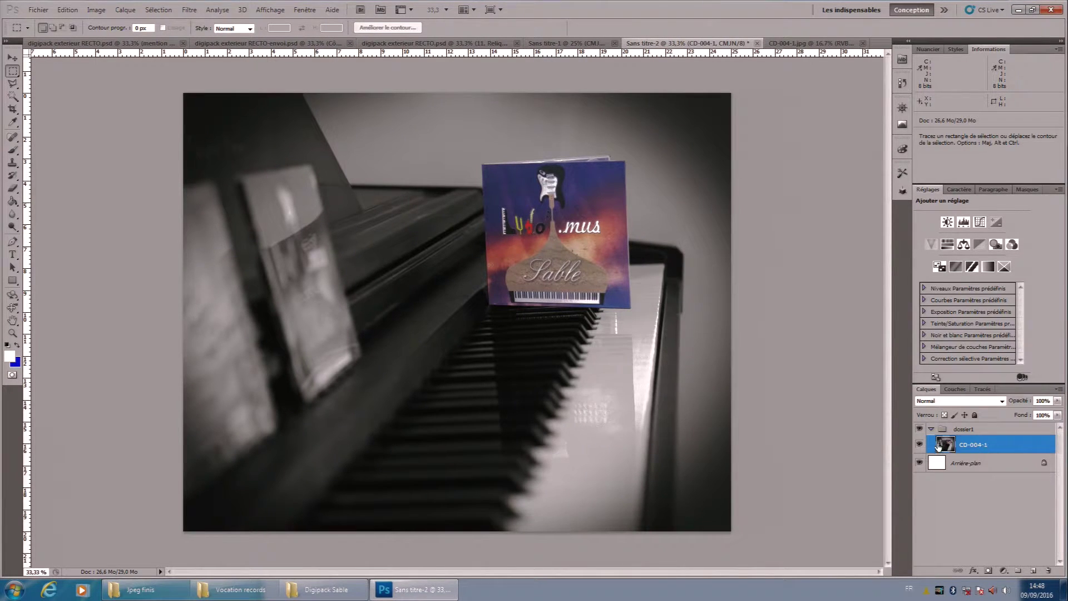
Collapse and expand the dossier1 group to check its contents, and add a new empty layer inside it above CD-004-1.
{"action": "left_click", "coordinate": [931, 430]}
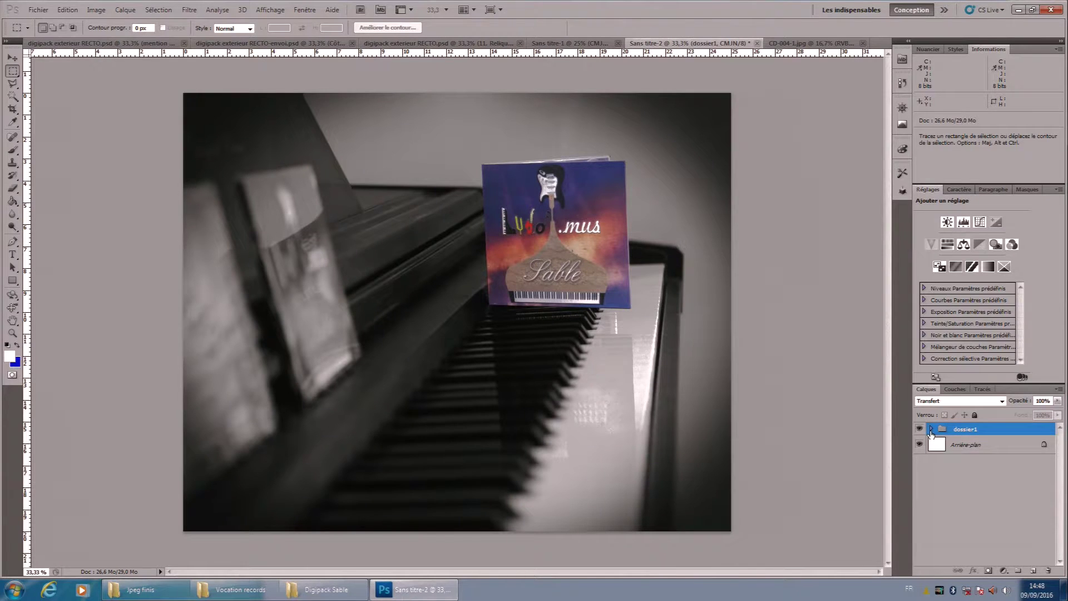
{"action": "left_click", "coordinate": [931, 430]}
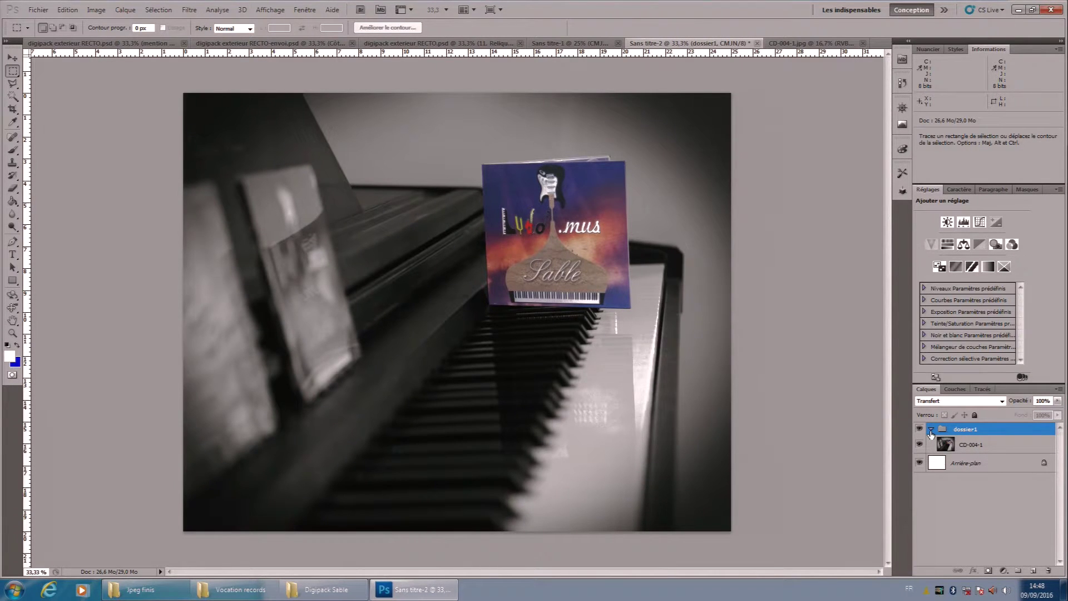
{"action": "left_click", "coordinate": [931, 430]}
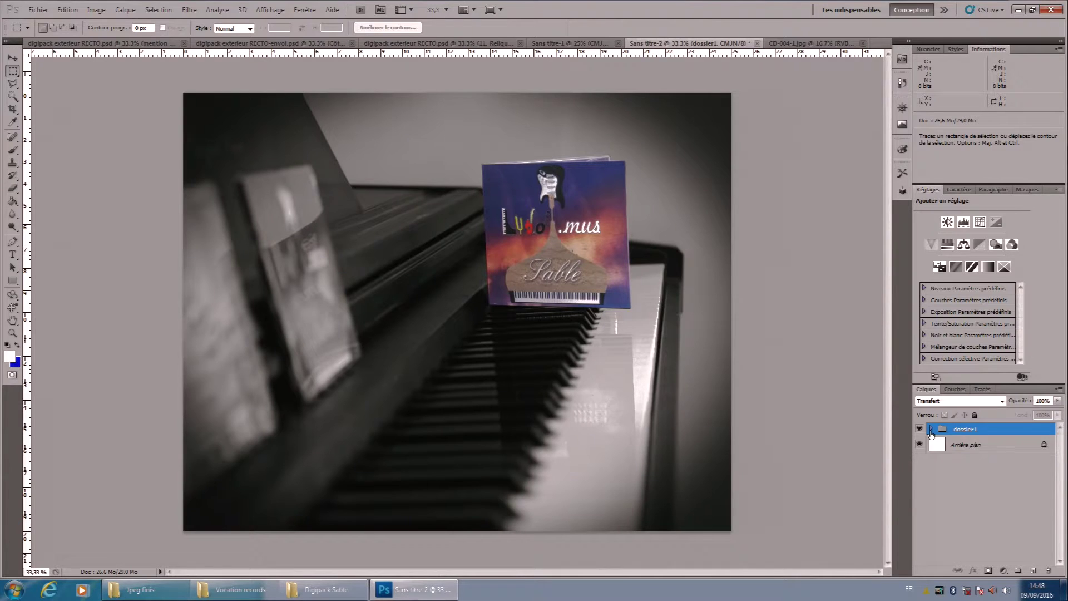
{"action": "left_click", "coordinate": [931, 429]}
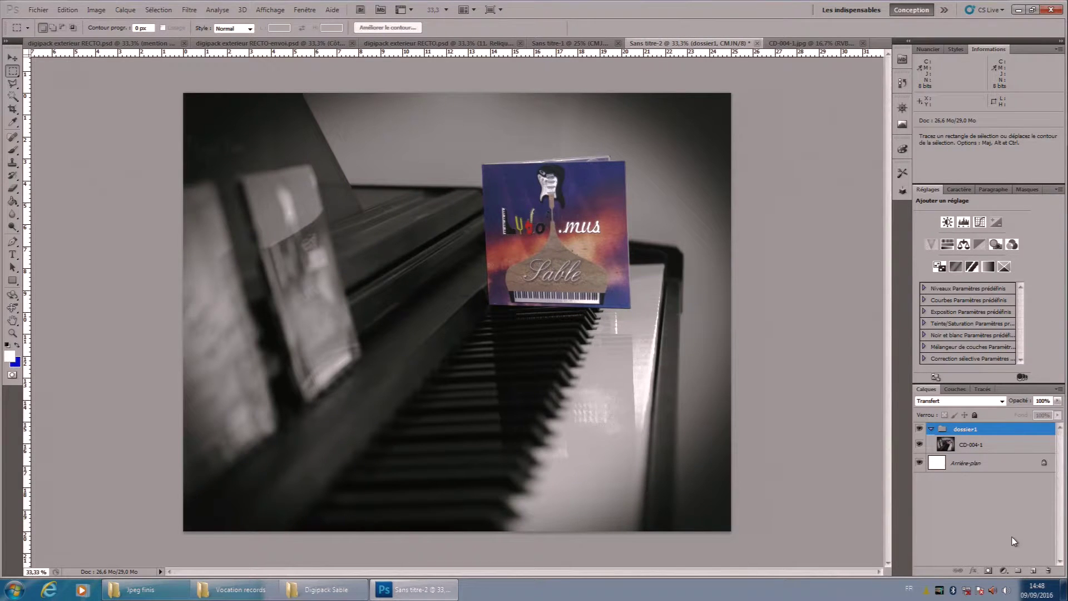
{"action": "left_click", "coordinate": [959, 503]}
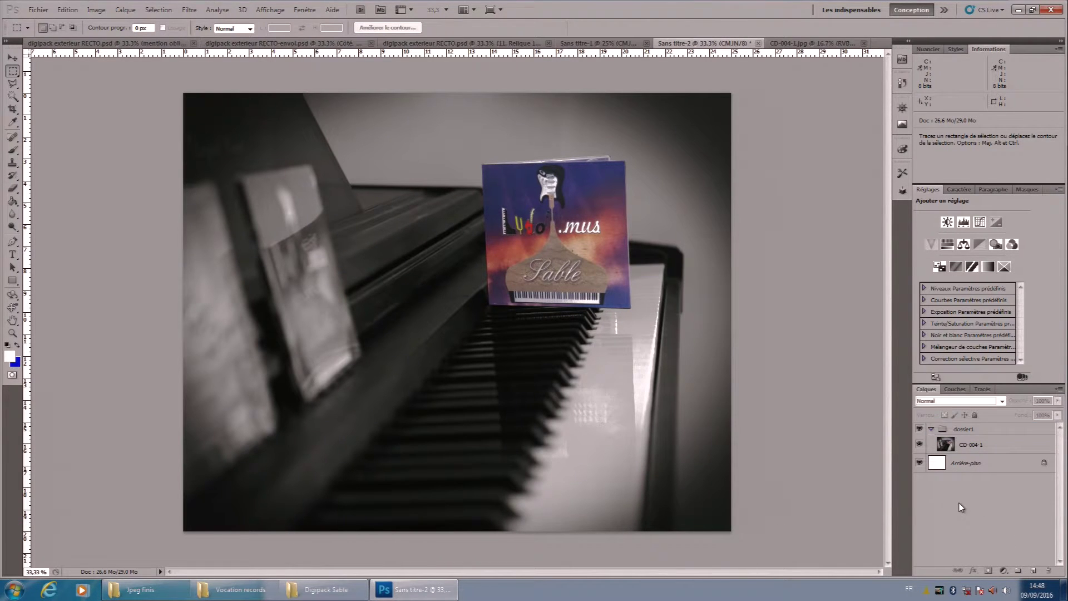
{"action": "left_click", "coordinate": [1033, 573]}
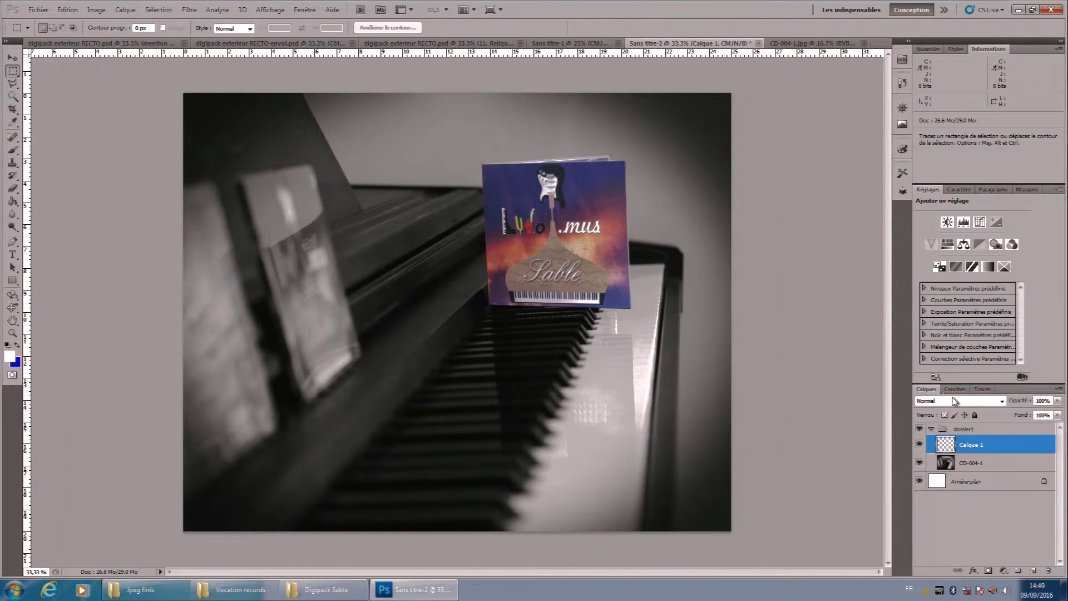
On the CD-004-1 layer, draw a rectangular selection about 7.15 by 6.82 cm over the music stand and shift it down and to the right.
{"action": "left_click", "coordinate": [983, 469]}
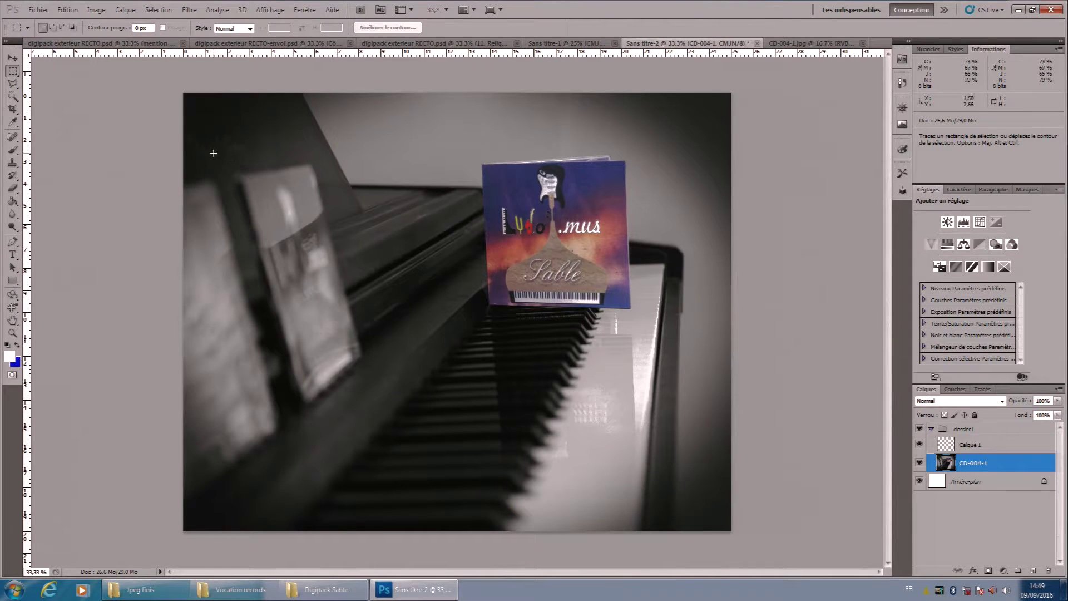
{"action": "left_click_drag", "start_coordinate": [226, 137], "coordinate": [384, 286]}
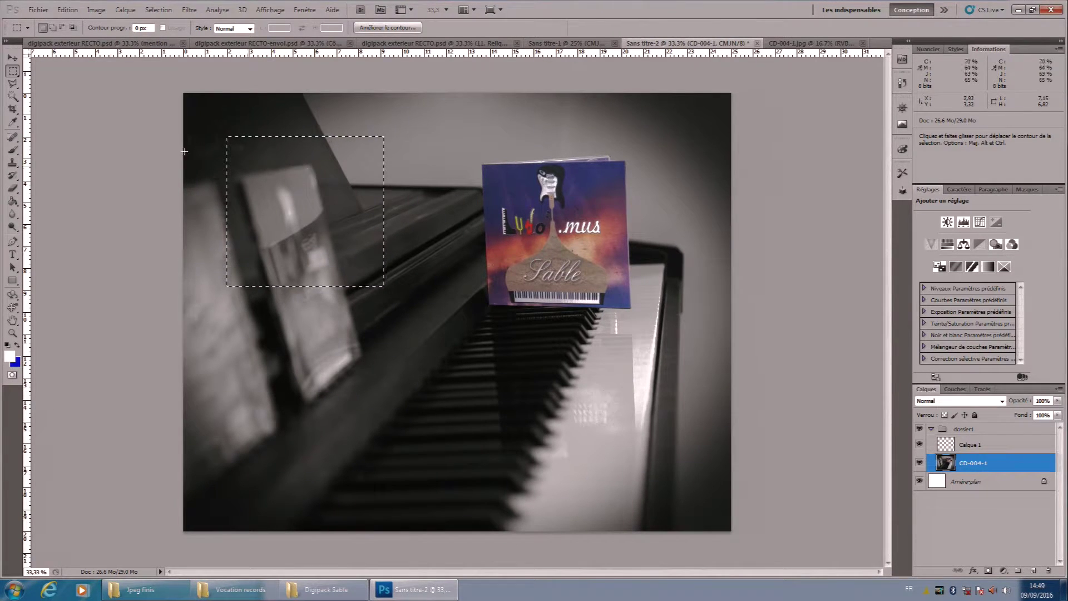
{"action": "left_click_drag", "start_coordinate": [307, 217], "coordinate": [348, 274]}
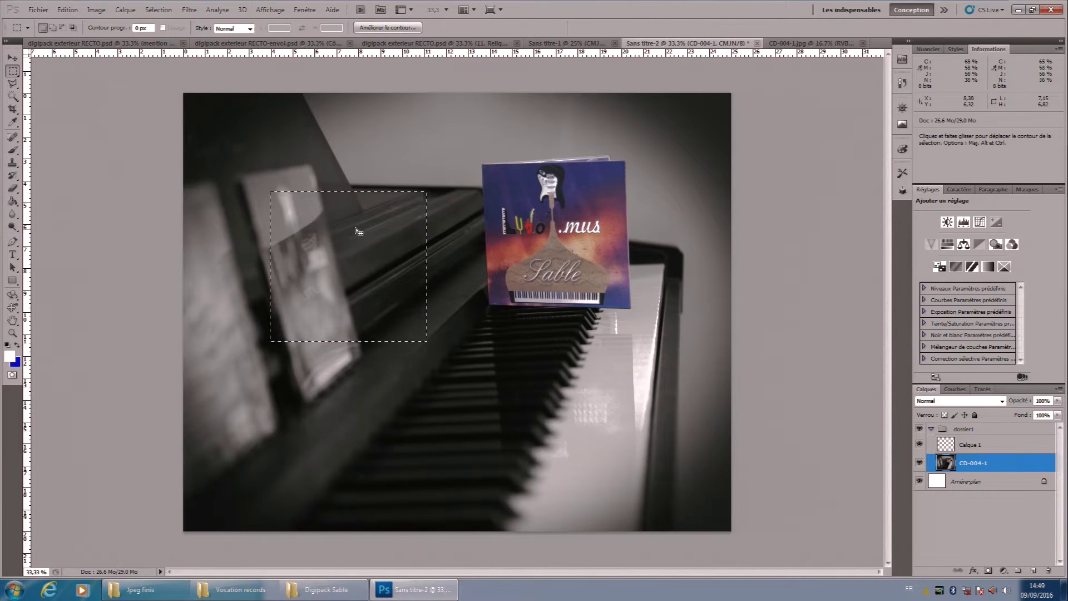
Move the selected part of the photo onto the piano keys with the Move tool, and undo the move.
{"action": "left_click", "coordinate": [11, 59]}
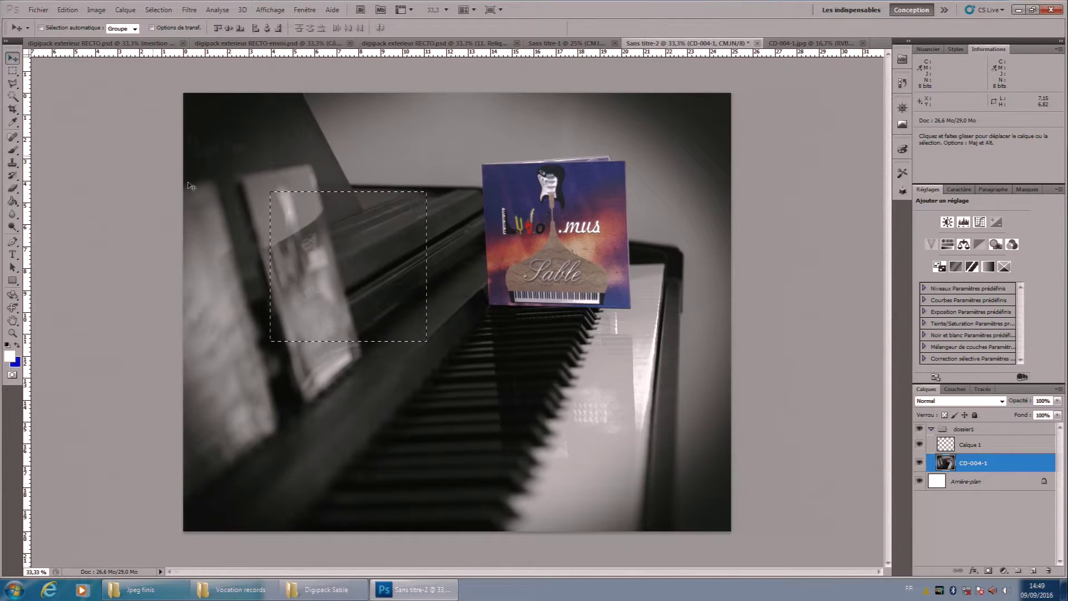
{"action": "left_click_drag", "start_coordinate": [352, 296], "coordinate": [518, 447]}
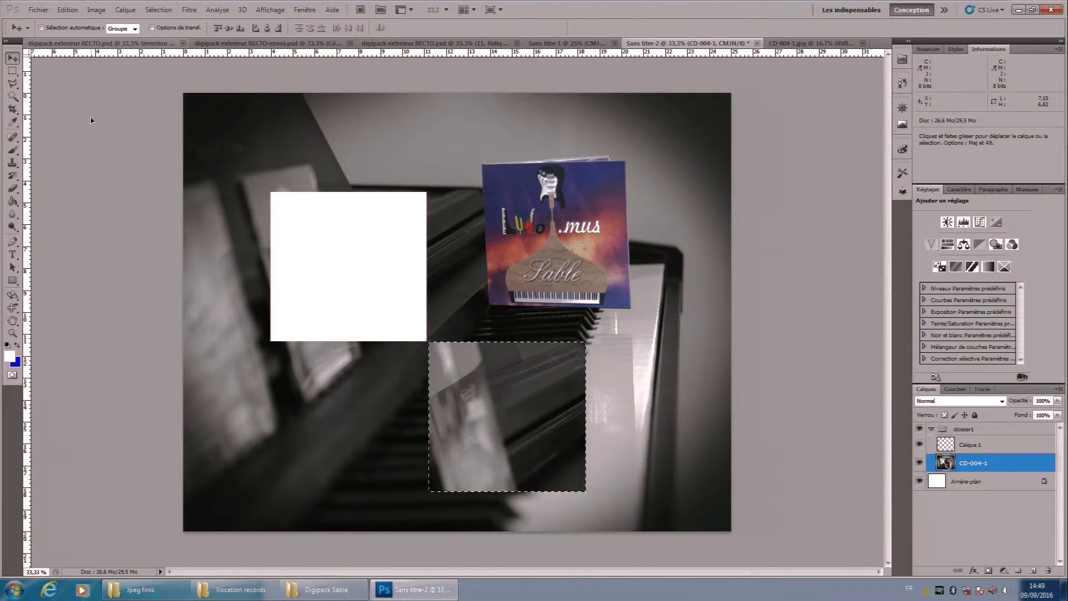
{"action": "left_click", "coordinate": [68, 10]}
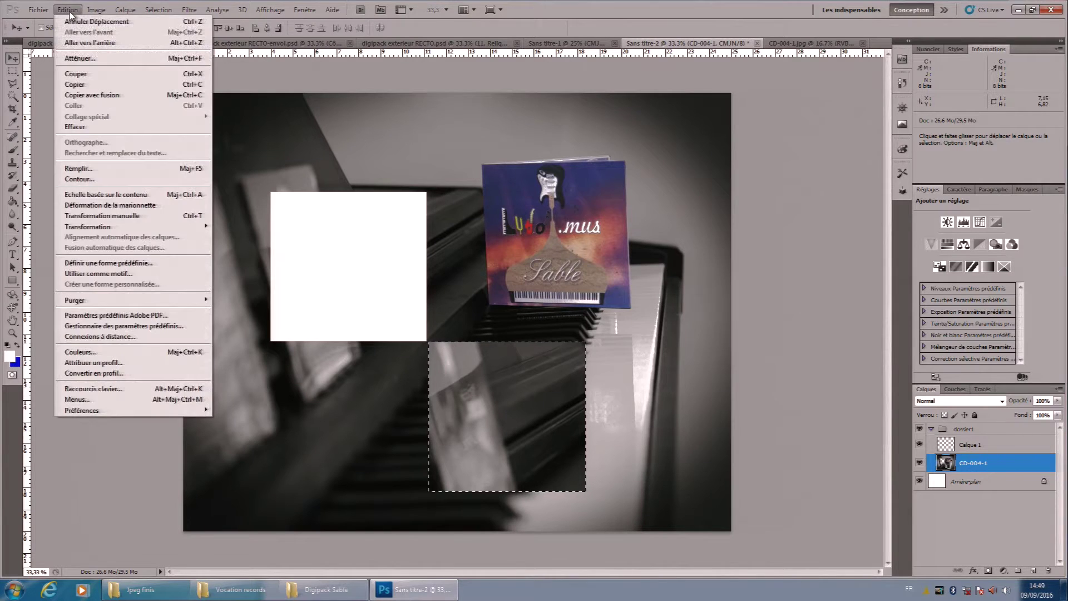
{"action": "left_click", "coordinate": [81, 22]}
{"action": "left_click", "coordinate": [68, 10]}
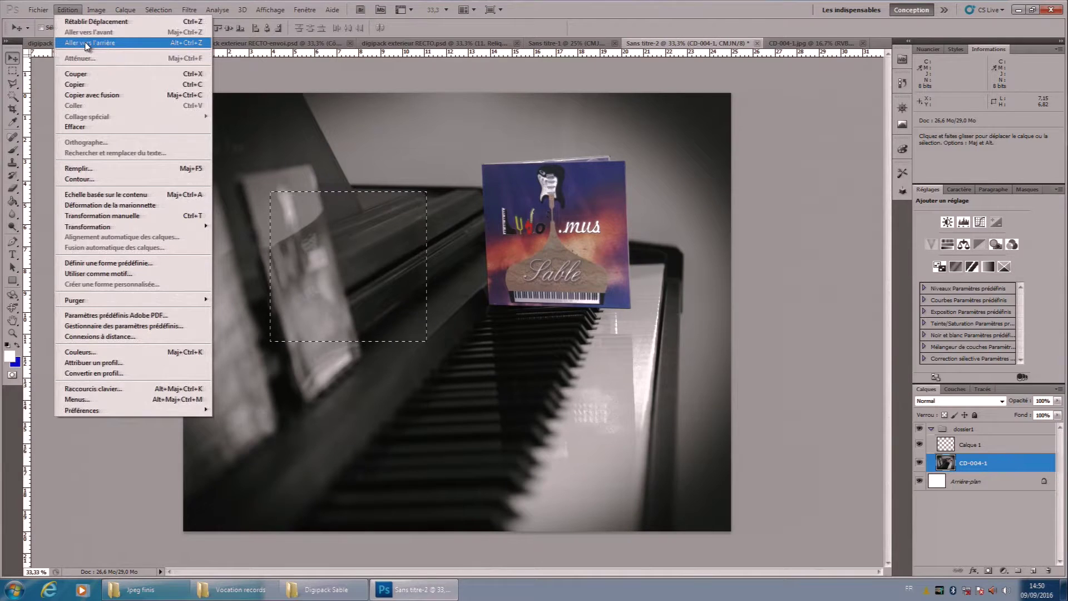
{"action": "left_click", "coordinate": [313, 154]}
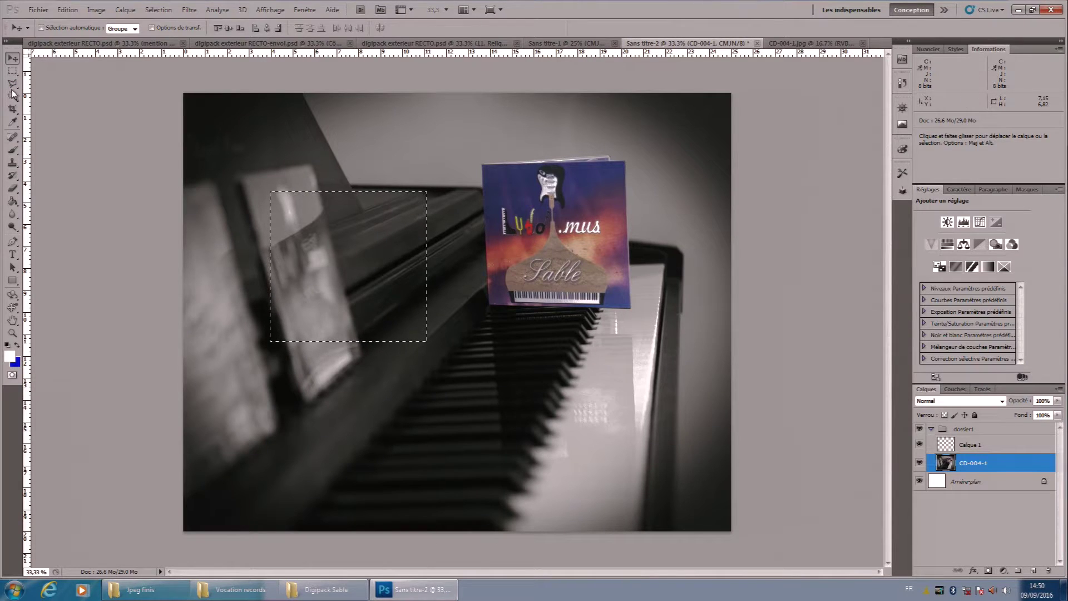
Clear the rectangular selection and outline a closed, irregular Polygonal Lasso selection about 6.05 by 9.25 cm over the piano lid and wall.
{"action": "left_click", "coordinate": [13, 71]}
{"action": "left_click", "coordinate": [258, 170]}
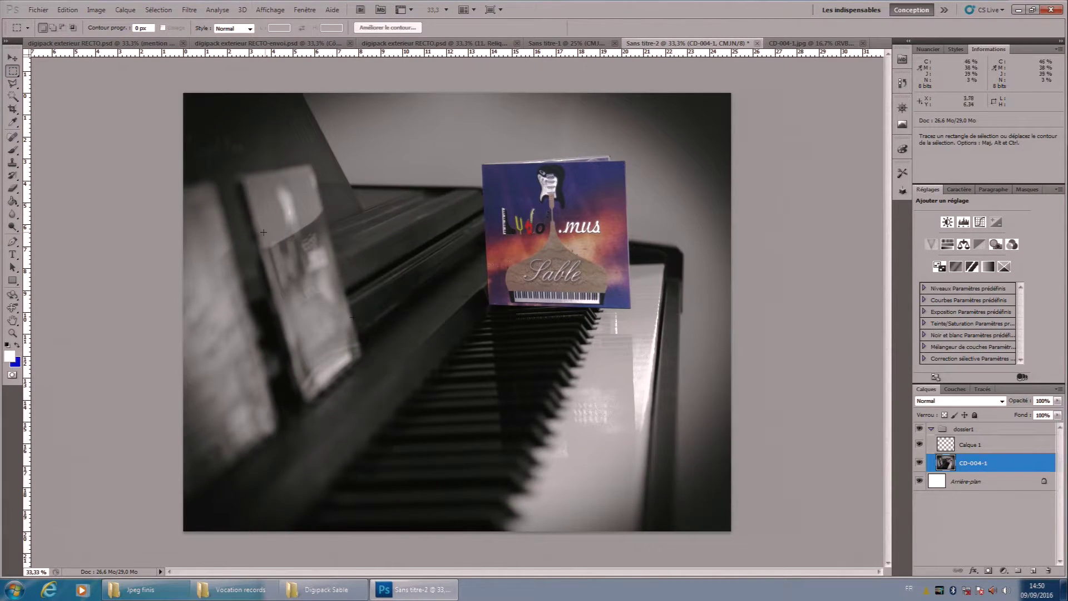
{"action": "left_click", "coordinate": [11, 84]}
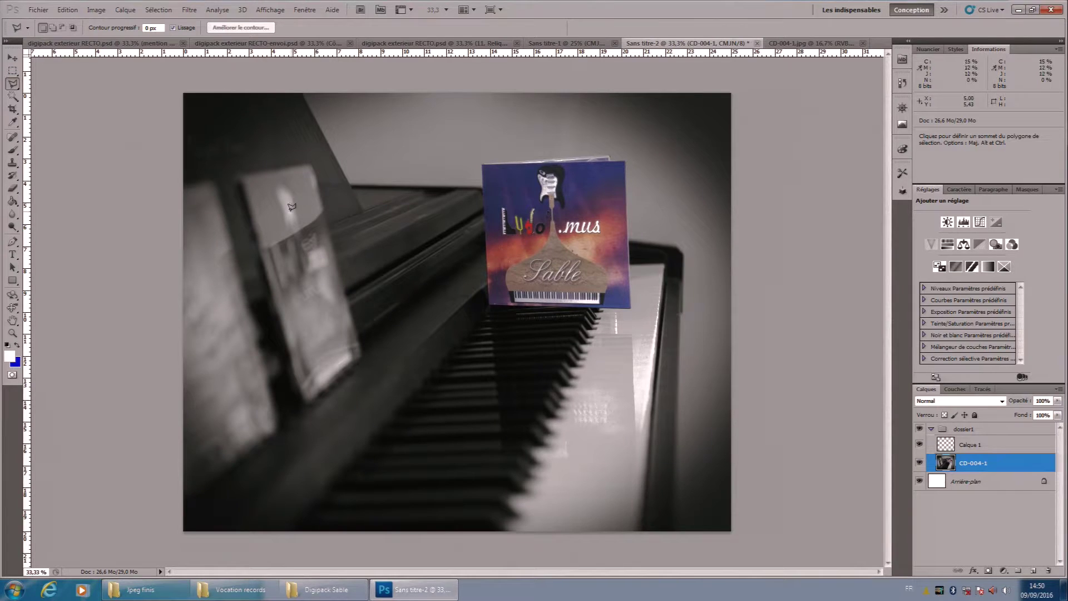
{"action": "left_click", "coordinate": [324, 139]}
{"action": "left_click", "coordinate": [440, 119]}
{"action": "left_click", "coordinate": [455, 321]}
{"action": "left_click", "coordinate": [367, 321]}
{"action": "left_click", "coordinate": [409, 239]}
{"action": "left_click", "coordinate": [336, 199]}
{"action": "left_click", "coordinate": [366, 190]}
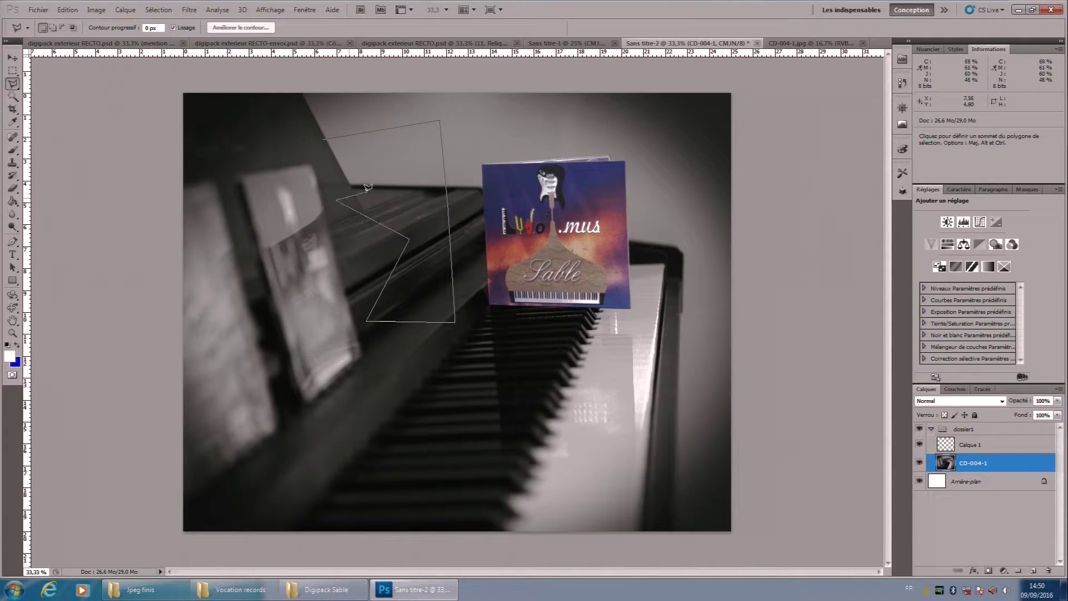
{"action": "left_click", "coordinate": [326, 135]}
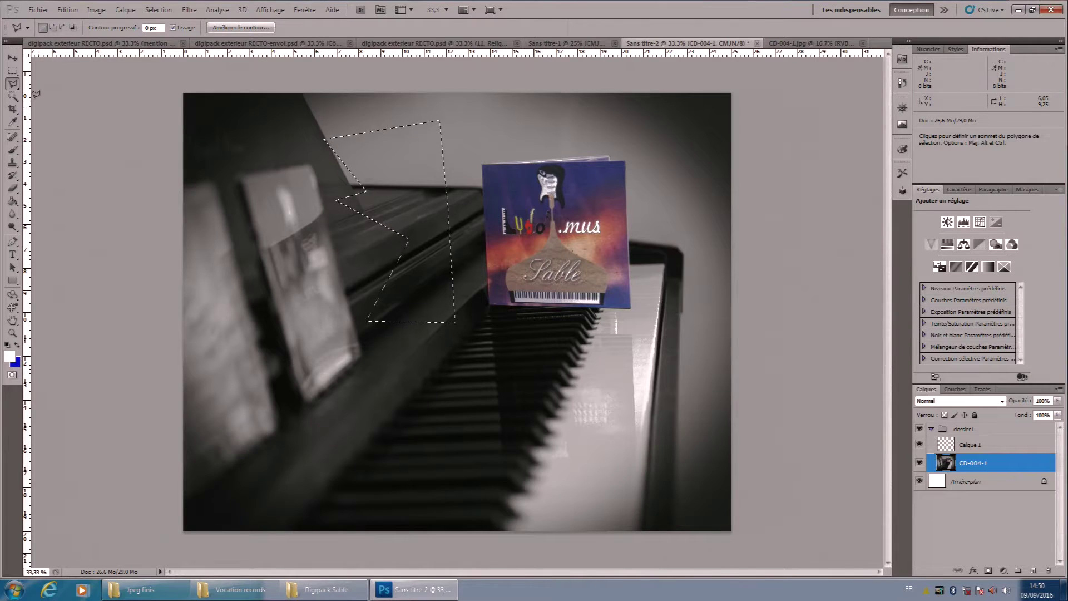
Draw freehand Lasso selections over the music stand and over the piano keys.
{"action": "left_click", "coordinate": [15, 85]}
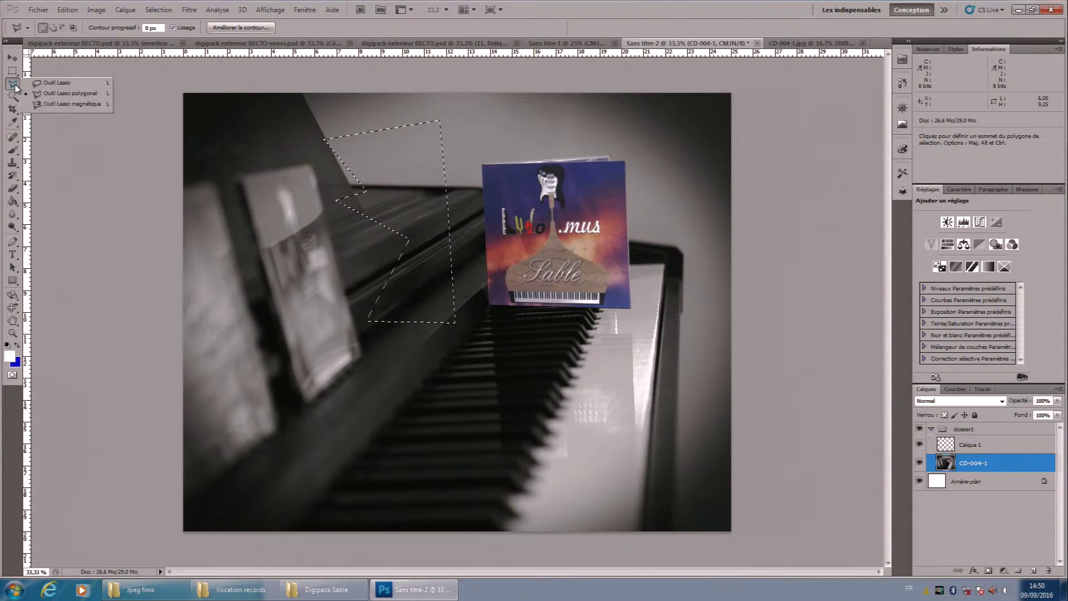
{"action": "left_click", "coordinate": [36, 84]}
{"action": "mouse_move", "coordinate": [276, 307]}
{"action": "left_mouse_down"}
{"action": "mouse_move", "coordinate": [271, 346]}
{"action": "mouse_move", "coordinate": [341, 354]}
{"action": "mouse_move", "coordinate": [327, 156]}
{"action": "mouse_move", "coordinate": [401, 226]}
{"action": "mouse_move", "coordinate": [318, 240]}
{"action": "mouse_move", "coordinate": [276, 306]}
{"action": "left_mouse_up"}
{"action": "mouse_move", "coordinate": [525, 386]}
{"action": "left_mouse_down"}
{"action": "mouse_move", "coordinate": [534, 362]}
{"action": "mouse_move", "coordinate": [538, 393]}
{"action": "left_mouse_up"}
Outline a closed, jagged Polygonal Lasso selection about 7.49 by 9.96 cm across the music stand and piano body.
{"action": "right_click", "coordinate": [13, 84]}
{"action": "left_click", "coordinate": [67, 93]}
{"action": "left_click", "coordinate": [322, 211]}
{"action": "left_click", "coordinate": [409, 188]}
{"action": "left_click", "coordinate": [445, 295]}
{"action": "left_click", "coordinate": [410, 404]}
{"action": "left_click", "coordinate": [305, 378]}
{"action": "left_click", "coordinate": [338, 330]}
{"action": "left_click", "coordinate": [281, 278]}
{"action": "left_click", "coordinate": [373, 268]}
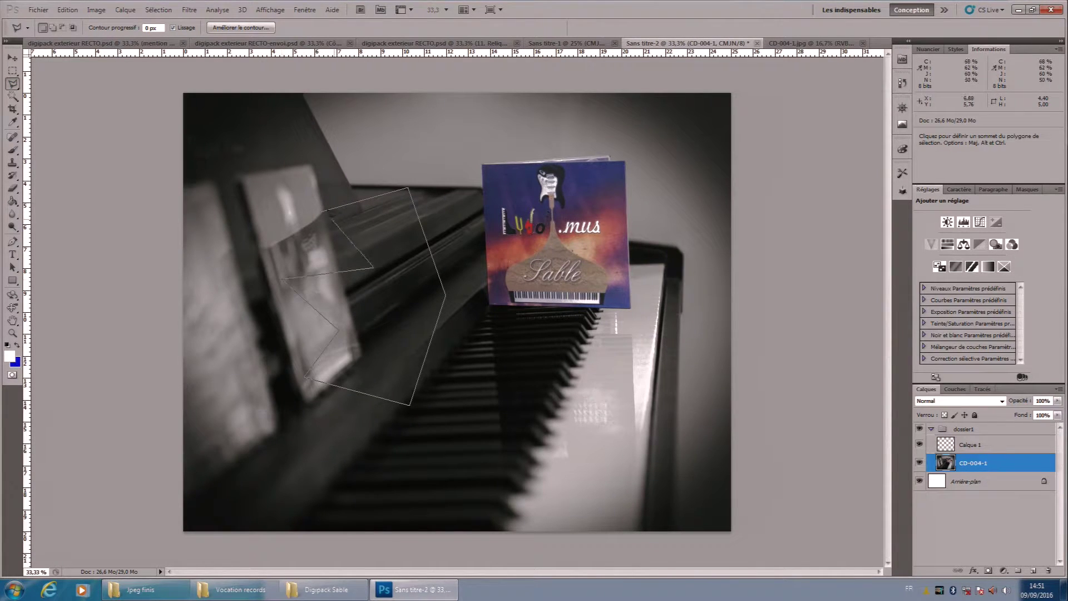
{"action": "left_click", "coordinate": [323, 209]}
Trace the edges of the colourful Sable CD sleeve with the Magnetic Lasso and close the selection.
{"action": "right_click", "coordinate": [13, 86]}
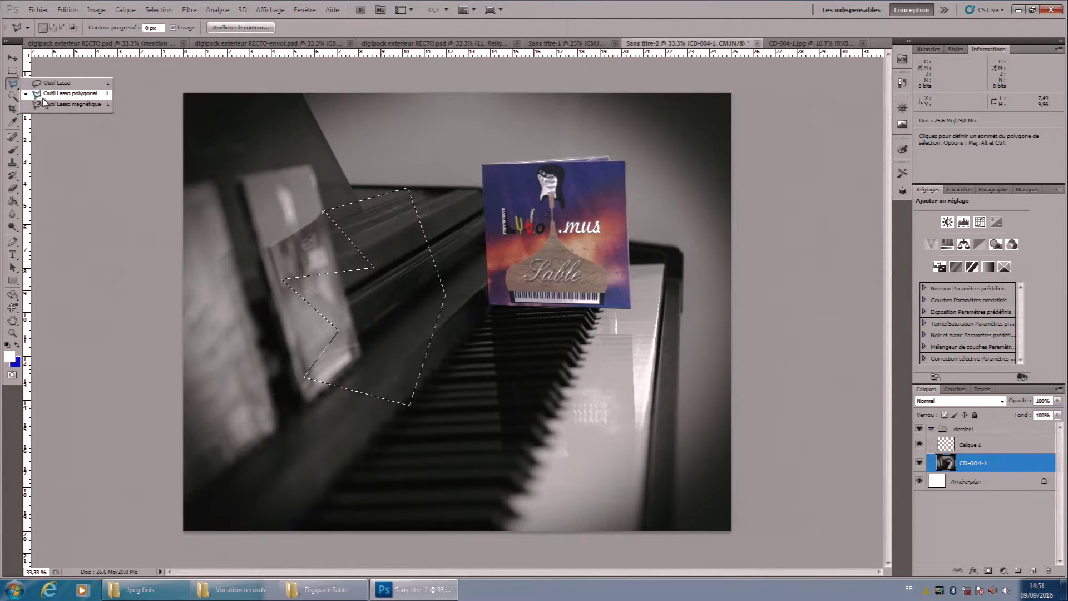
{"action": "left_click", "coordinate": [72, 104]}
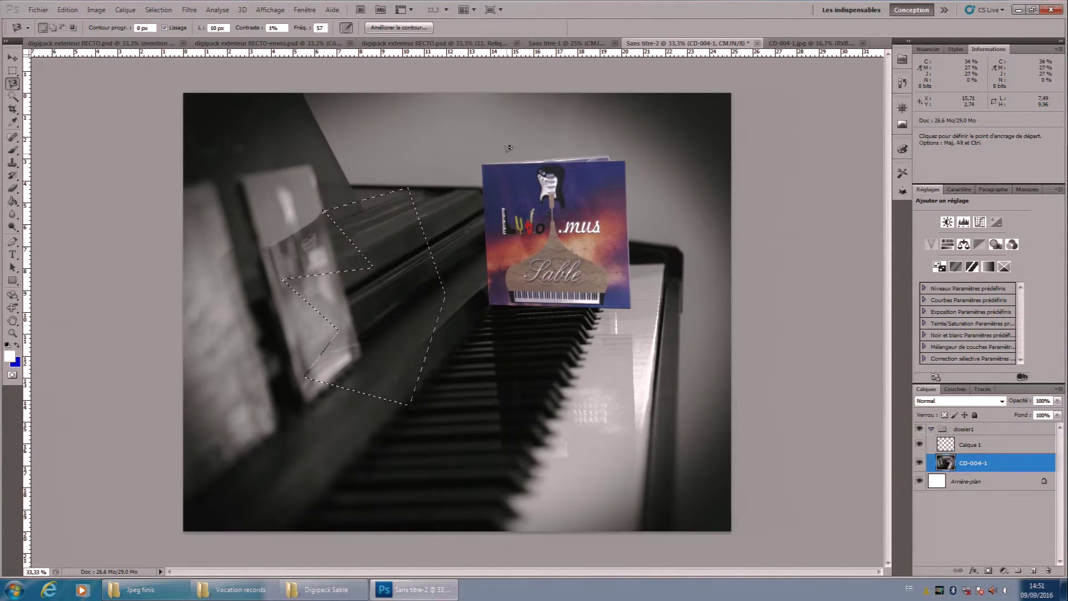
{"action": "left_click", "coordinate": [482, 162]}
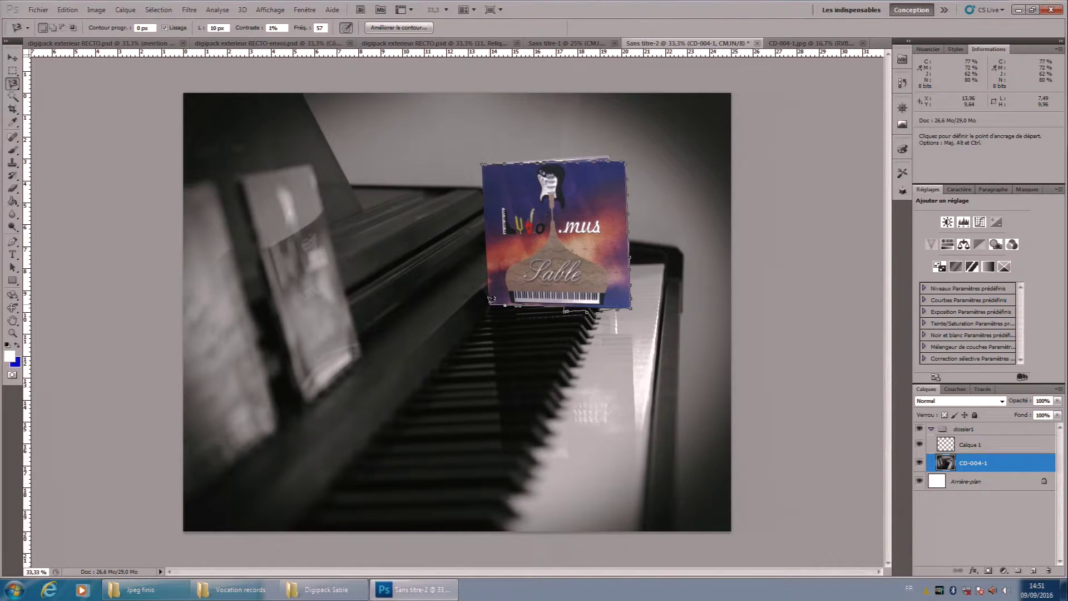
{"action": "left_click", "coordinate": [489, 162]}
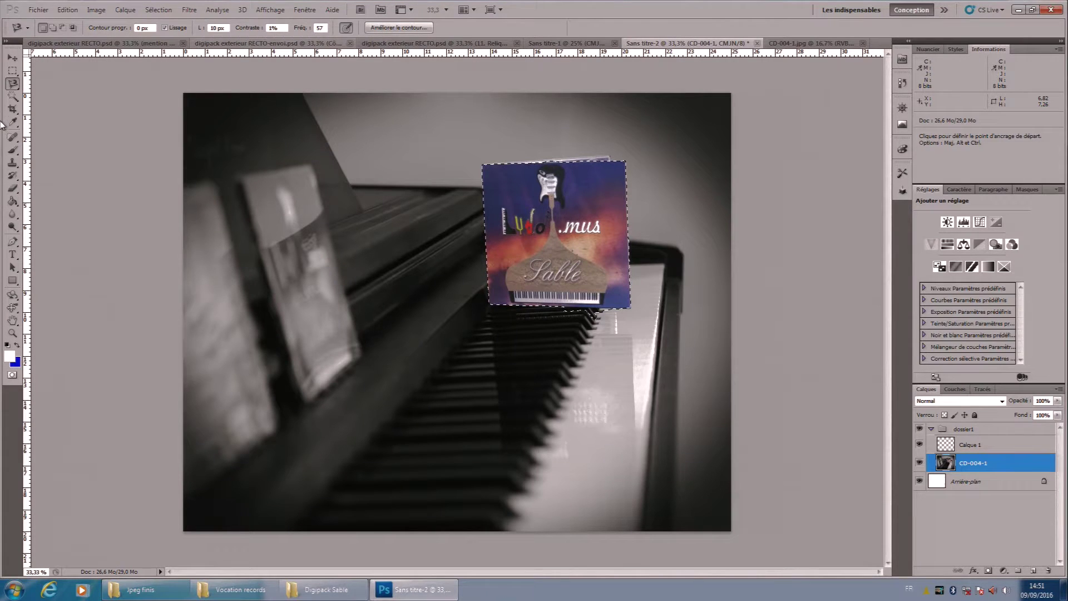
Clear the CD sleeve selection and select the blue area beside the guitar on the sleeve with the Magic Wand.
{"action": "left_click", "coordinate": [13, 83]}
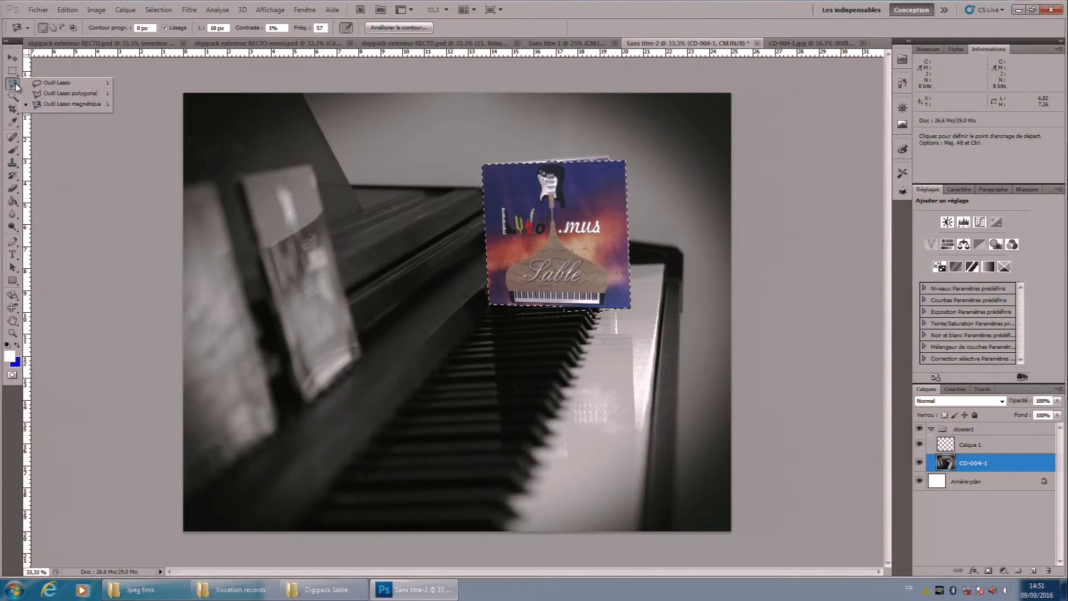
{"action": "left_click", "coordinate": [39, 96]}
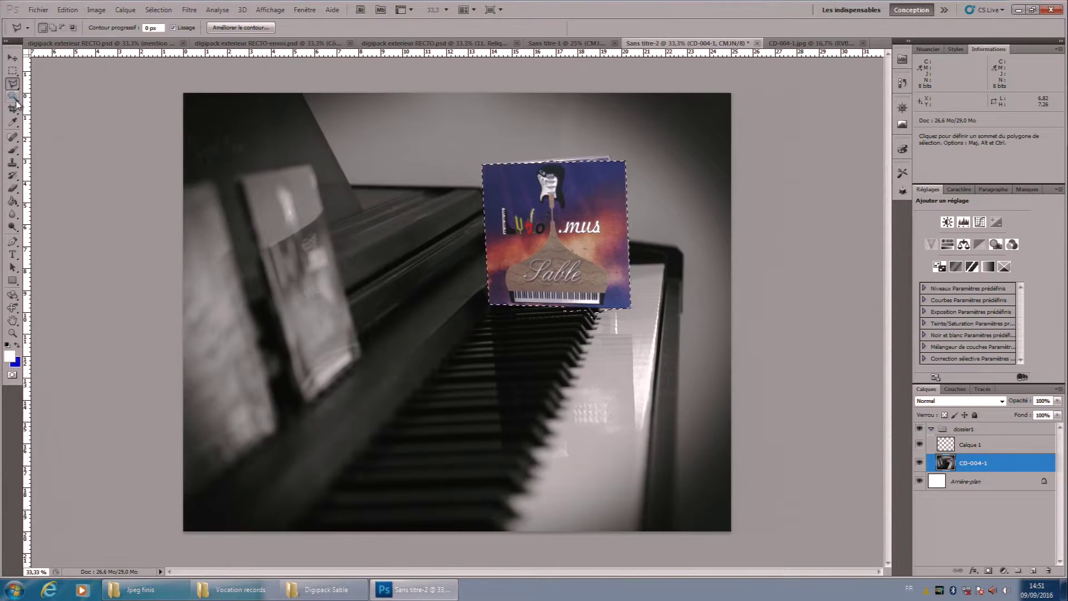
{"action": "left_click", "coordinate": [13, 99]}
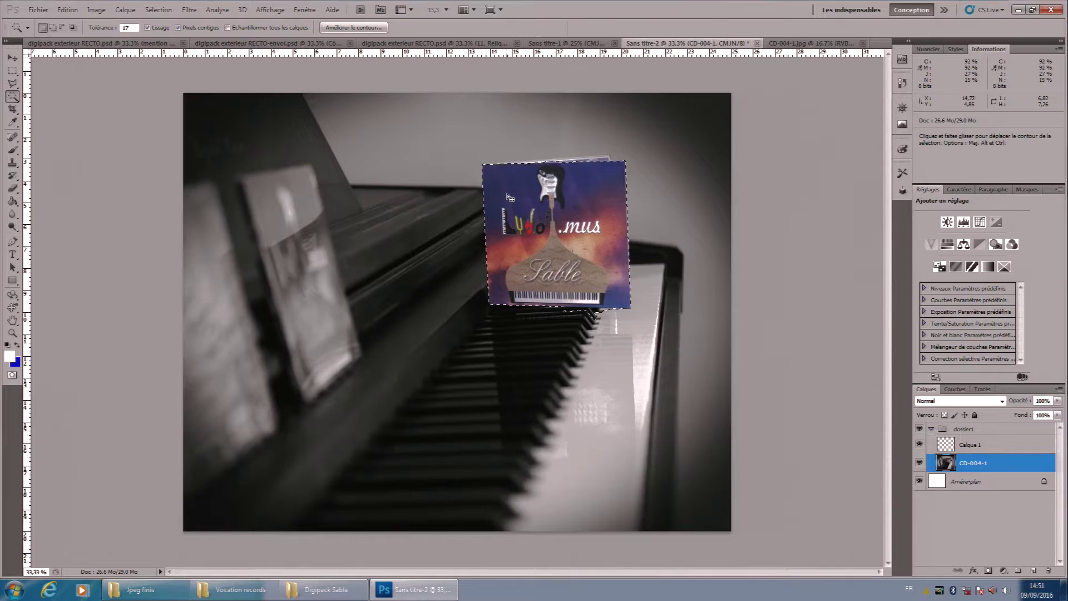
{"action": "key", "text": "ctrl+d"}
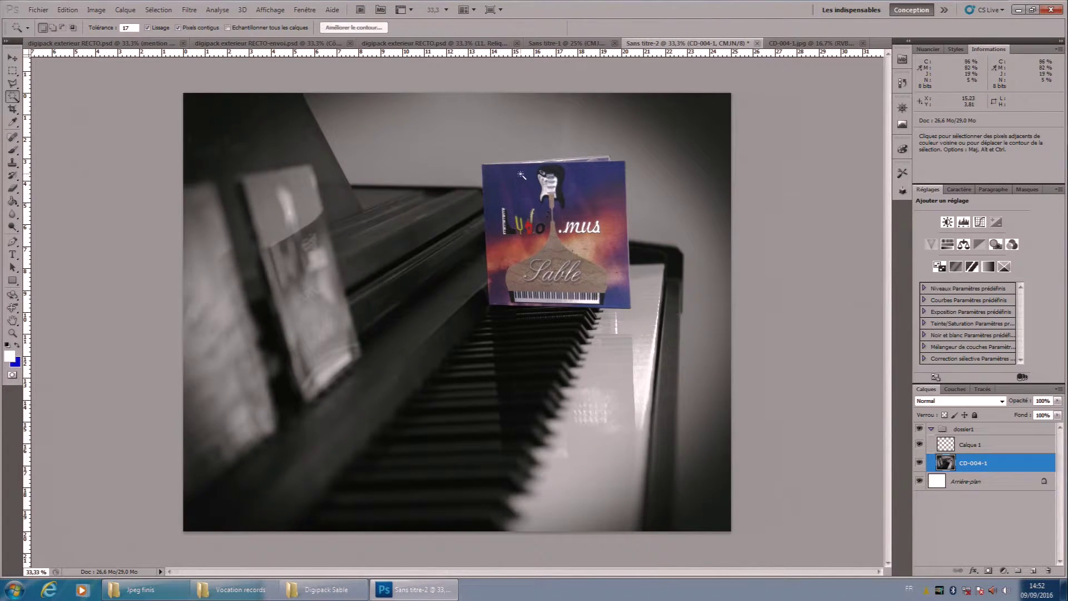
{"action": "left_click", "coordinate": [518, 174]}
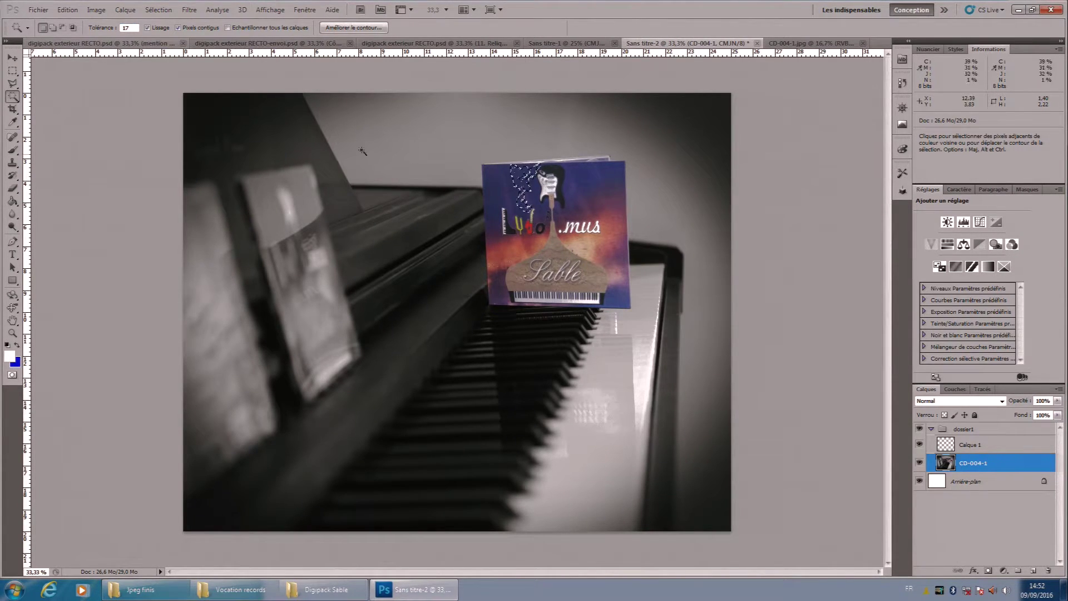
Set the Magic Wand tolerance to 50 and select the dark areas of the piano.
{"action": "left_click", "coordinate": [98, 28]}
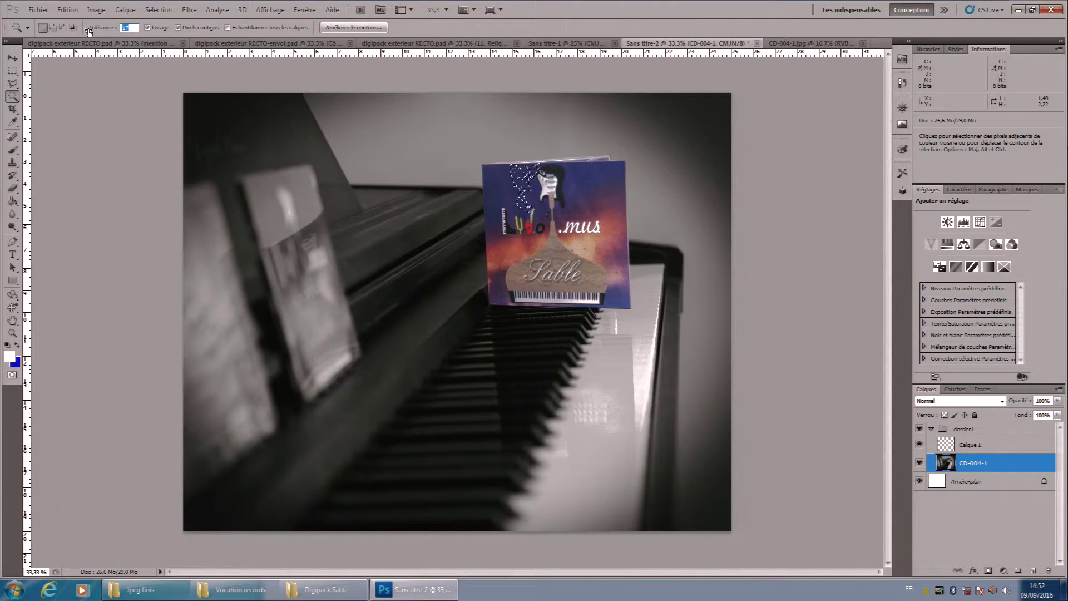
{"action": "type", "text": "10"}
{"action": "type", "text": "0"}
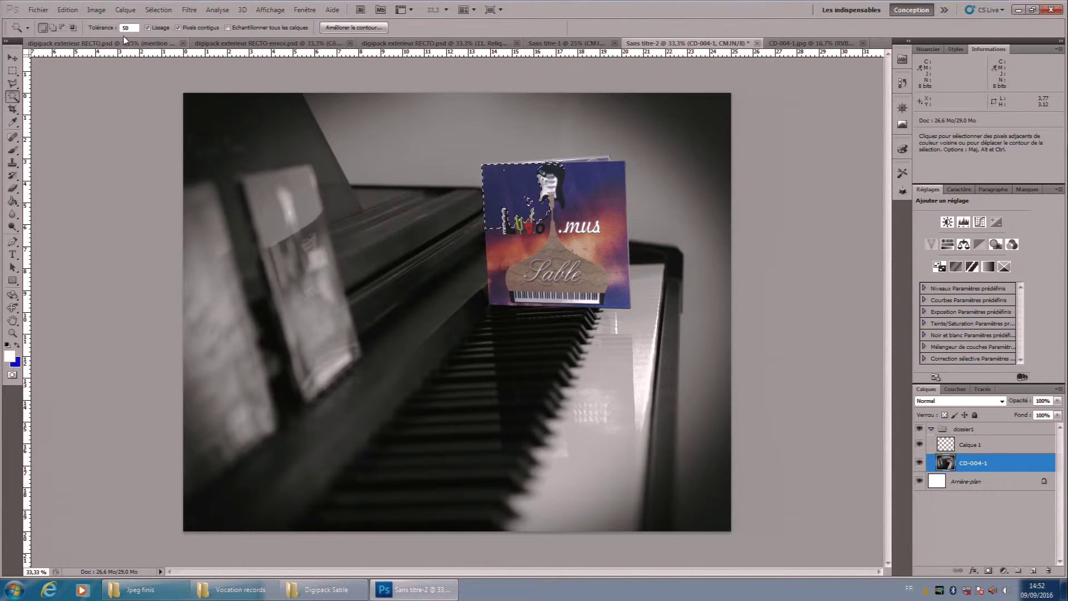
{"action": "left_click", "coordinate": [202, 167]}
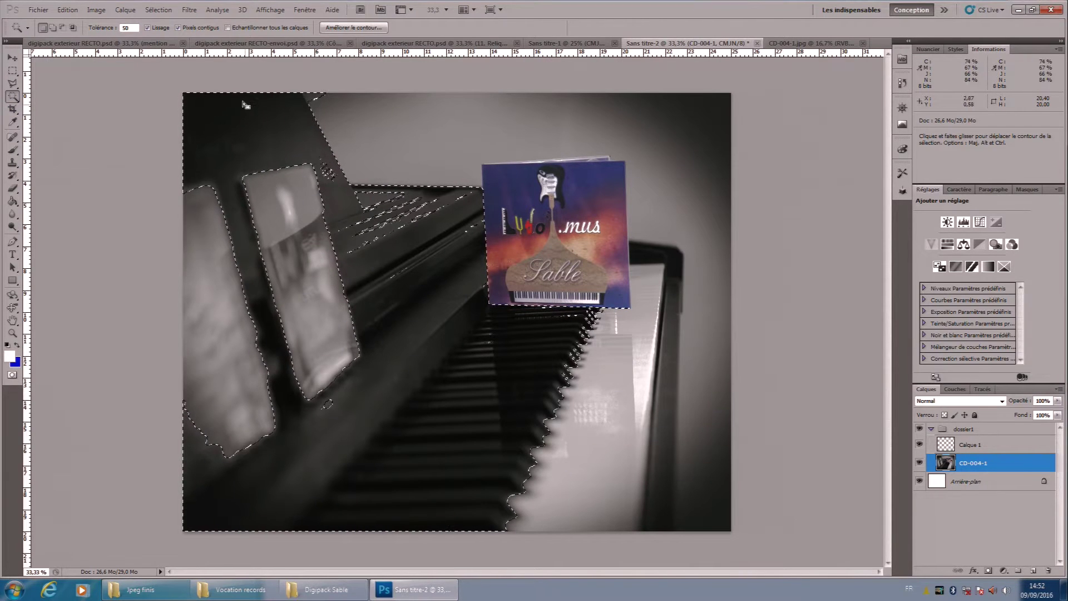
Set the Magic Wand tolerance to 10, select part of the blurred sheet nearest the image edge, and clear the selection.
{"action": "left_click", "coordinate": [86, 28]}
{"action": "type", "text": "10"}
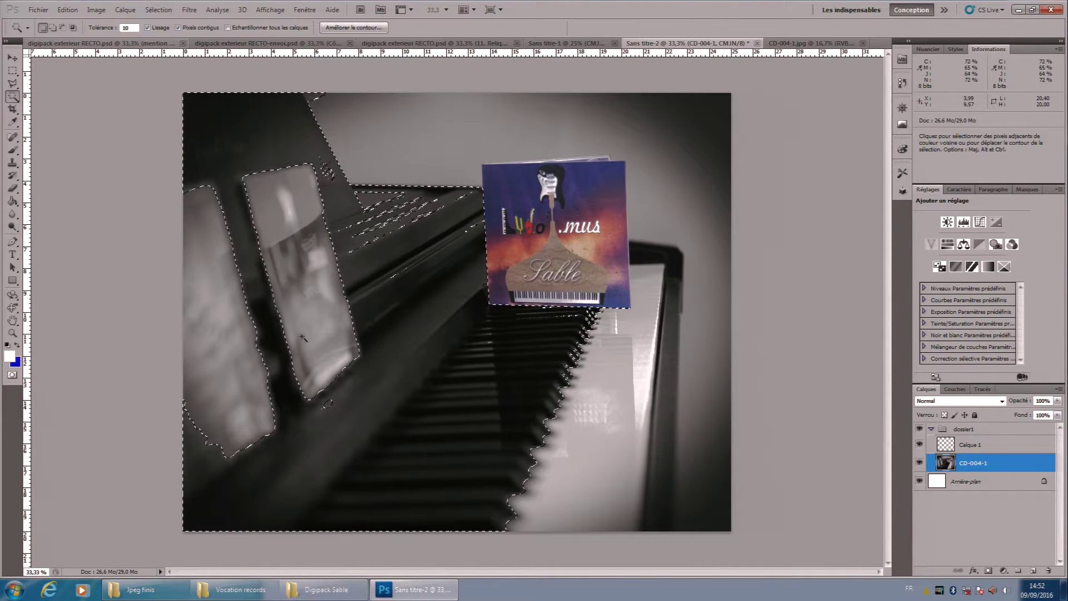
{"action": "left_click", "coordinate": [216, 324]}
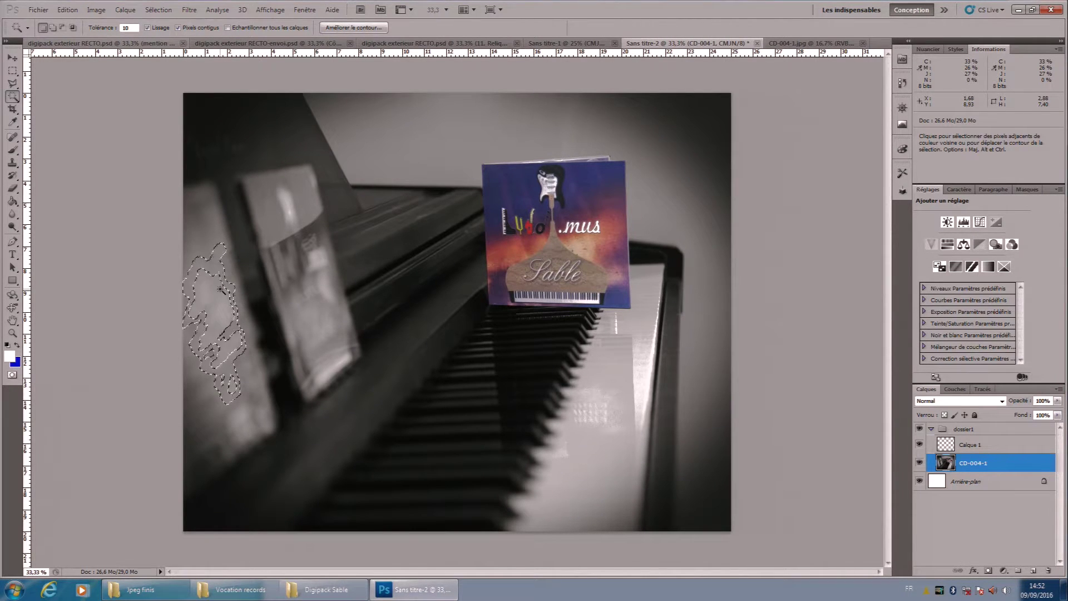
{"action": "left_click", "coordinate": [13, 71]}
{"action": "left_click", "coordinate": [62, 198]}
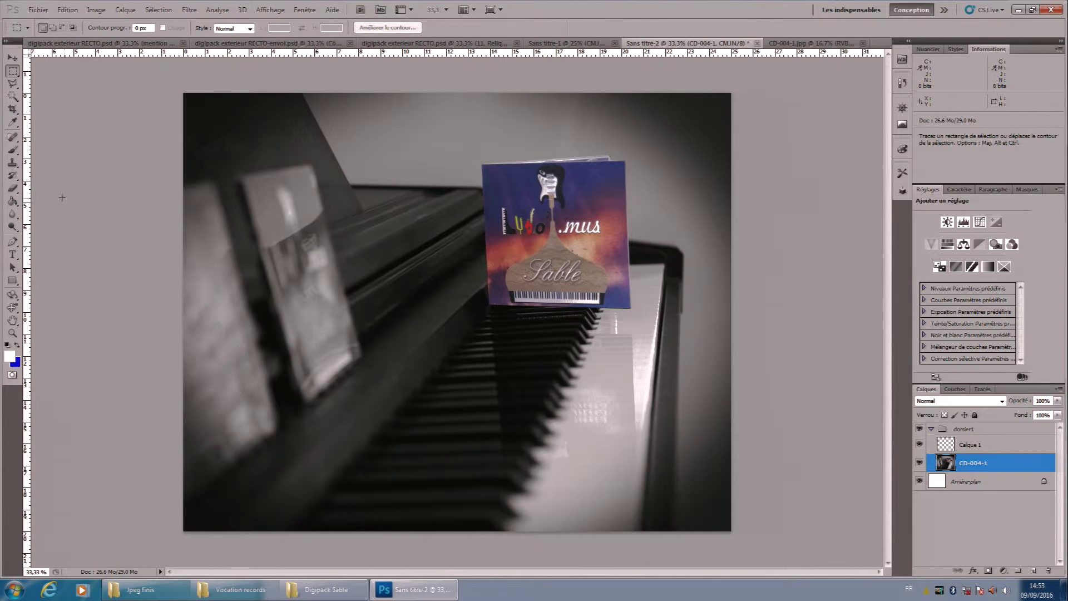
Crop the image to a frame about 22.48 by 18.69 cm around the piano and CD sleeve, and undo the crop.
{"action": "left_click", "coordinate": [13, 111]}
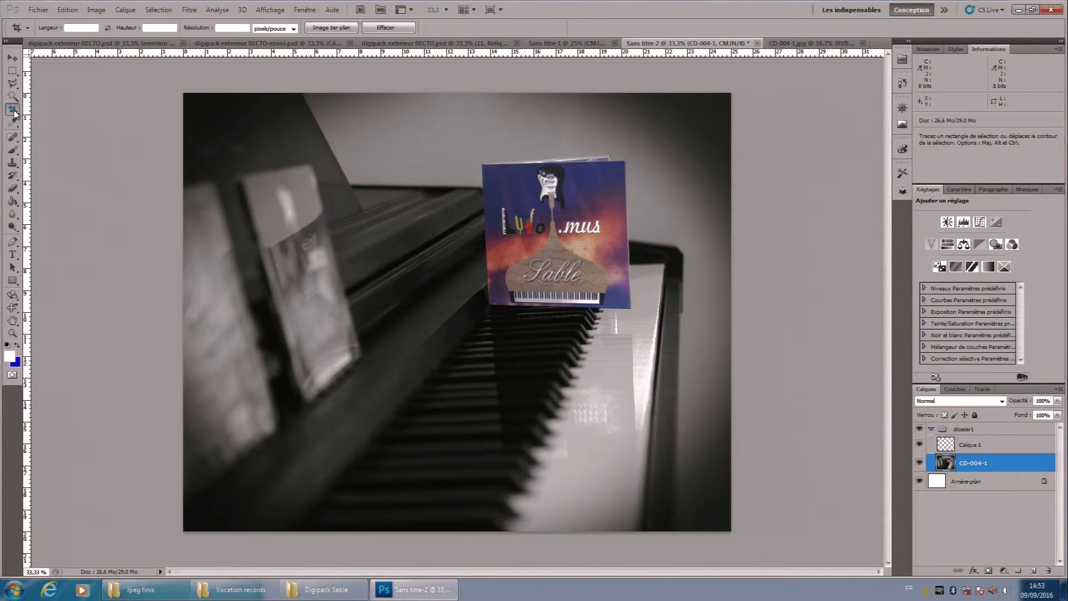
{"action": "left_click", "coordinate": [15, 114]}
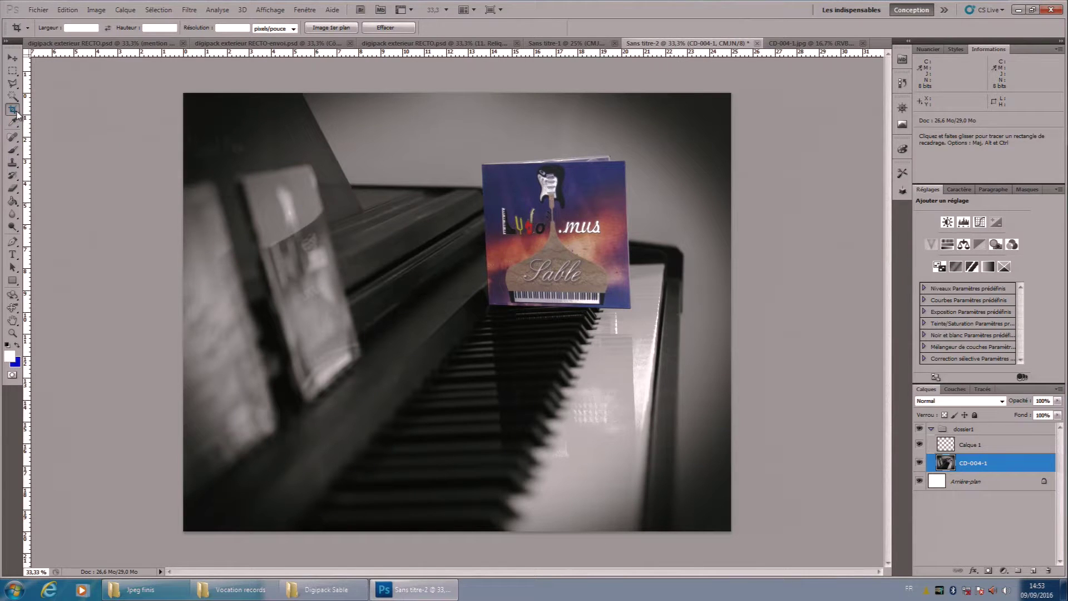
{"action": "left_click_drag", "start_coordinate": [206, 114], "coordinate": [664, 438]}
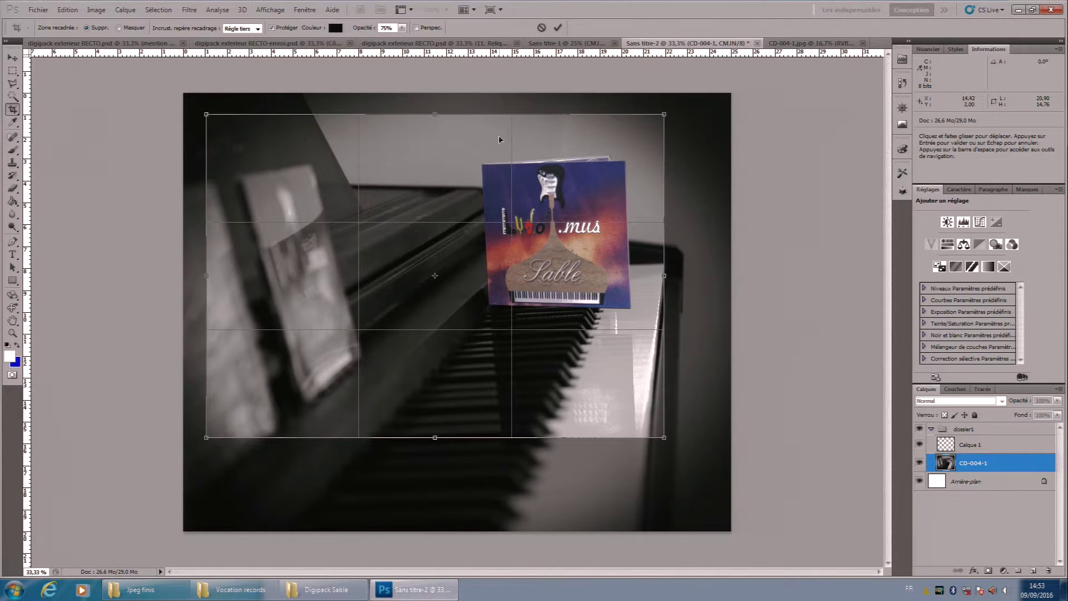
{"action": "left_click_drag", "start_coordinate": [206, 114], "coordinate": [227, 101]}
{"action": "left_click_drag", "start_coordinate": [666, 439], "coordinate": [719, 510]}
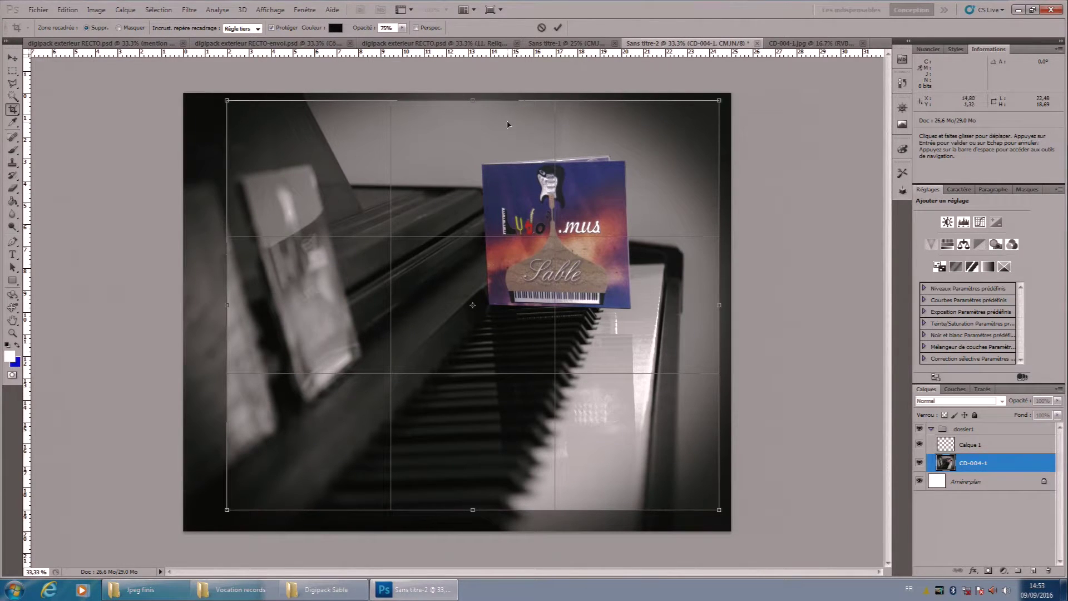
{"action": "left_click", "coordinate": [558, 28]}
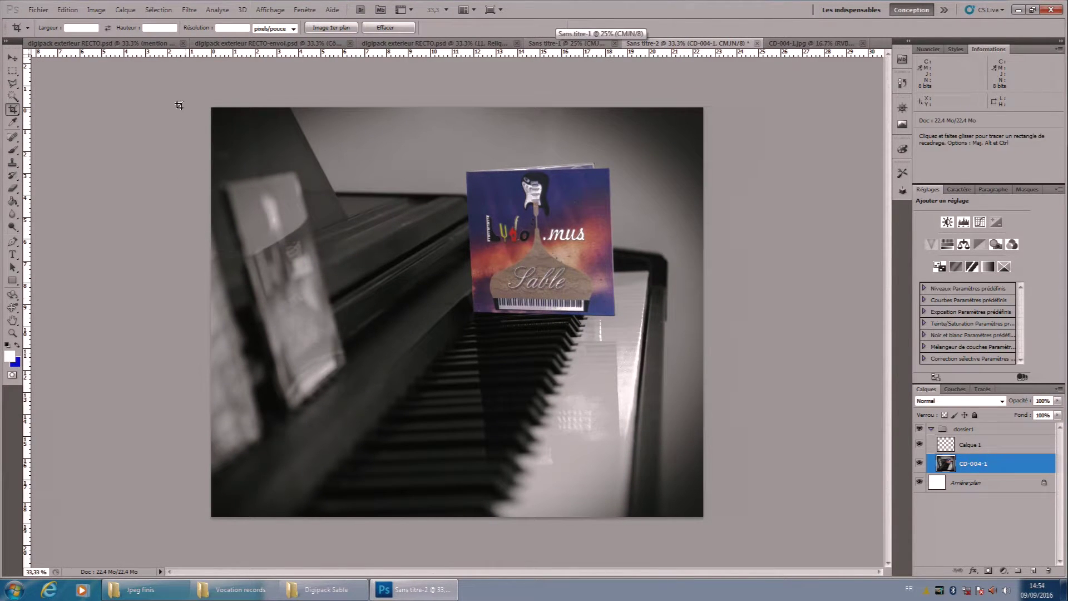
{"action": "left_click", "coordinate": [67, 10]}
{"action": "left_click", "coordinate": [84, 43]}
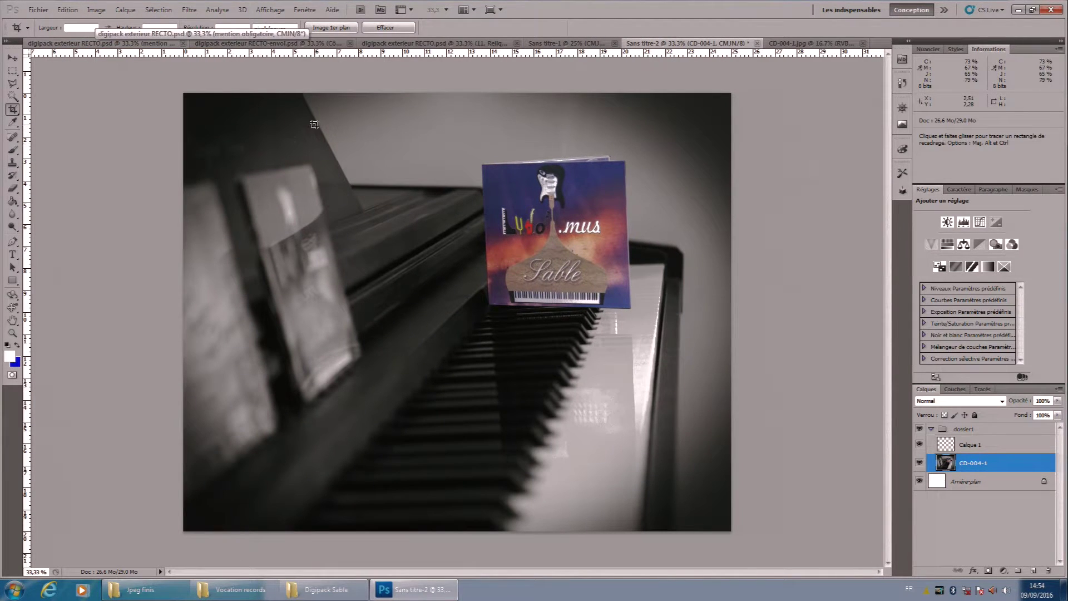
Sample foreground colours with the Eyedropper from the sleeve's blue background, the guitar, the piano body and the light keys.
{"action": "left_click", "coordinate": [13, 126]}
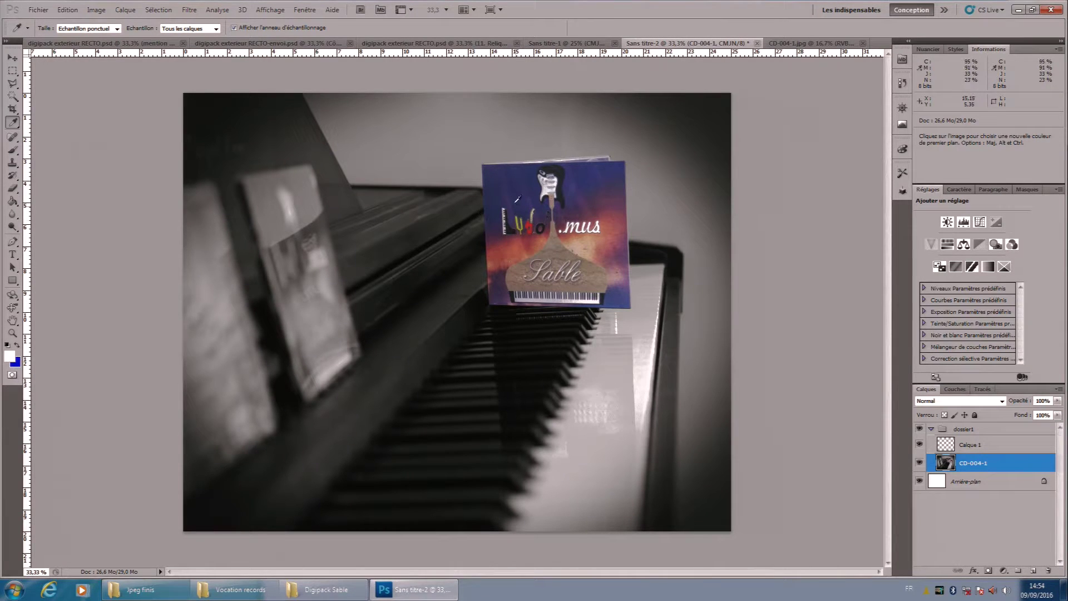
{"action": "left_click", "coordinate": [491, 180]}
{"action": "left_click", "coordinate": [550, 185]}
{"action": "left_click", "coordinate": [446, 311]}
{"action": "left_click", "coordinate": [629, 372]}
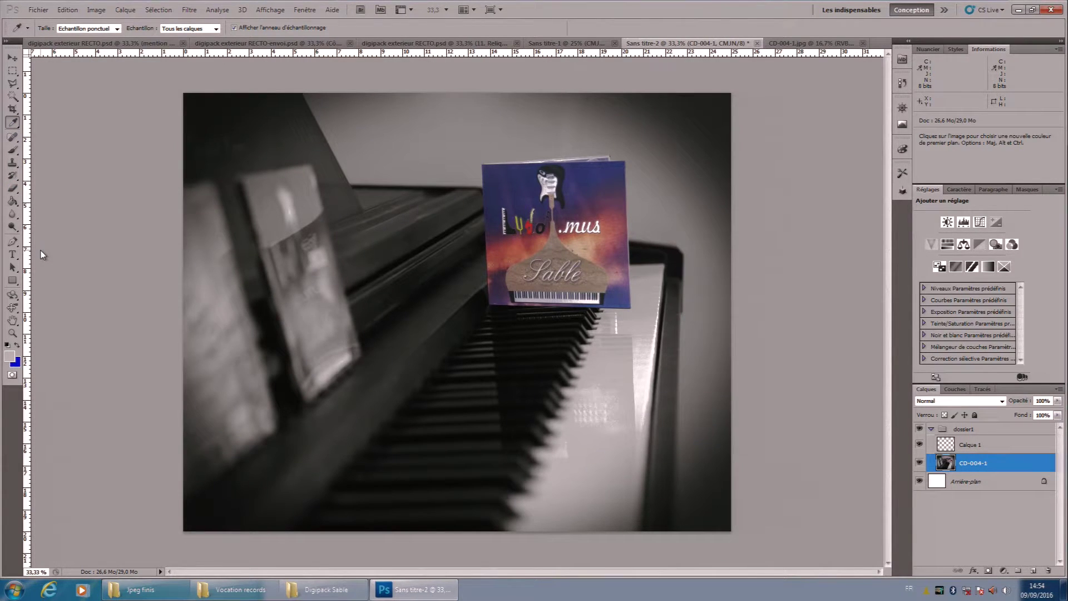
Place a single 10 px Pencil dot on the white piano keys beside the CD sleeve.
{"action": "left_click", "coordinate": [12, 136]}
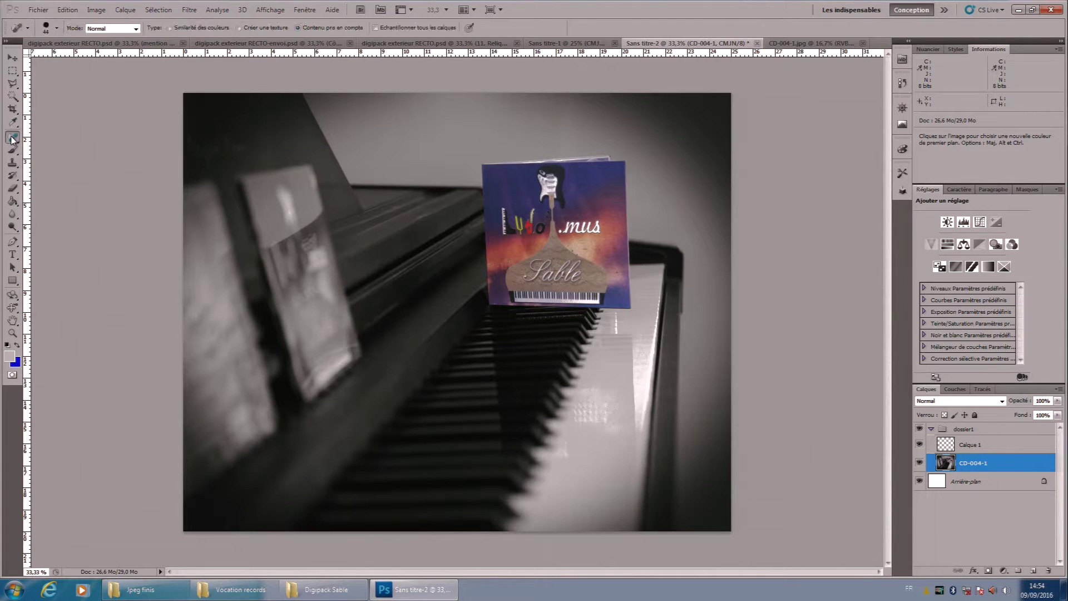
{"action": "left_click", "coordinate": [12, 139]}
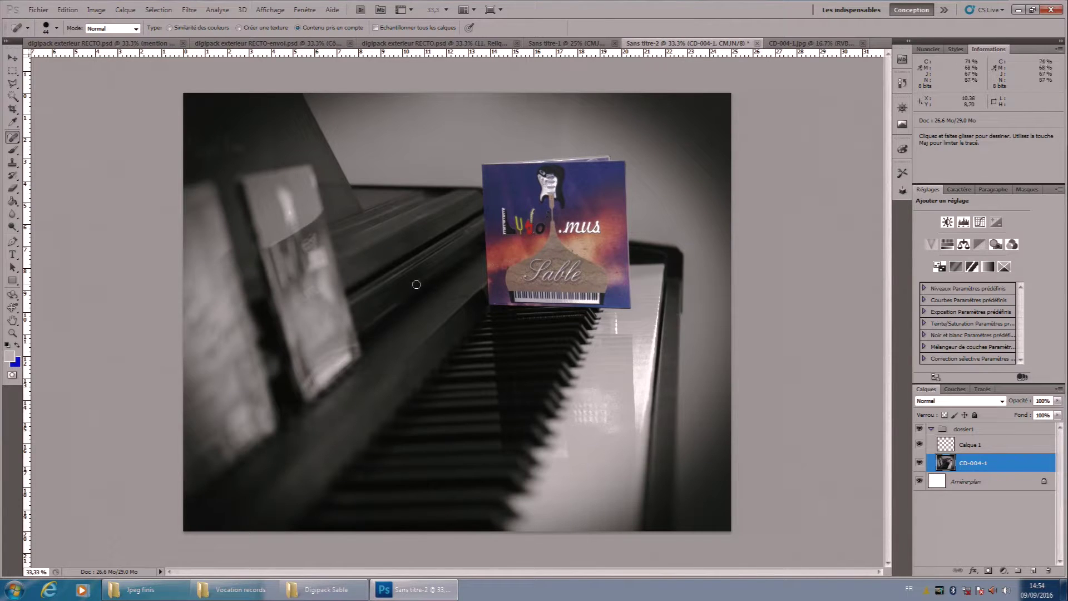
{"action": "left_click", "coordinate": [16, 155]}
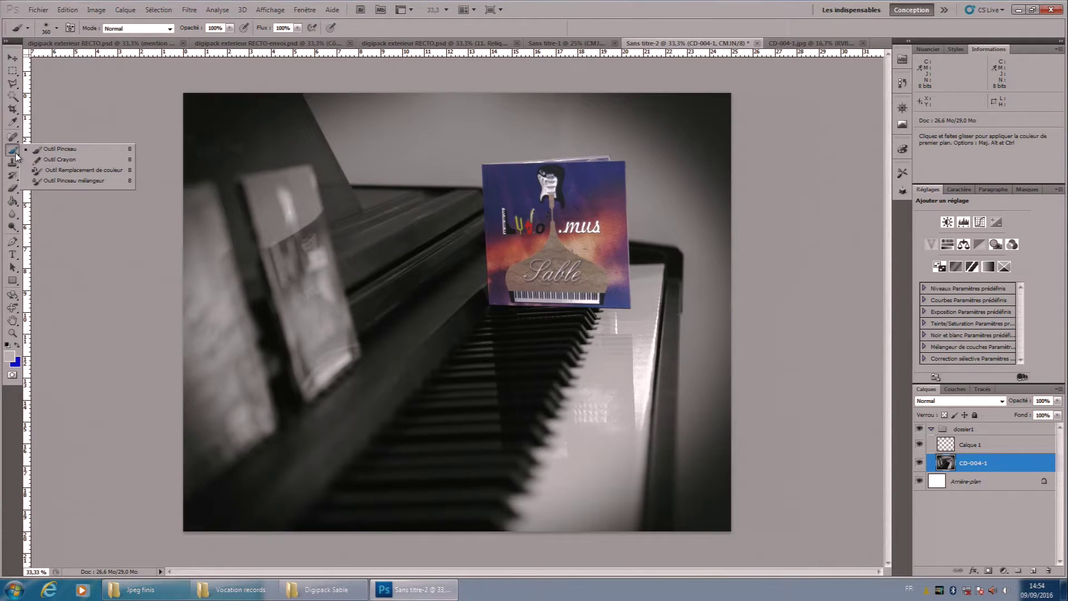
{"action": "left_click", "coordinate": [60, 160]}
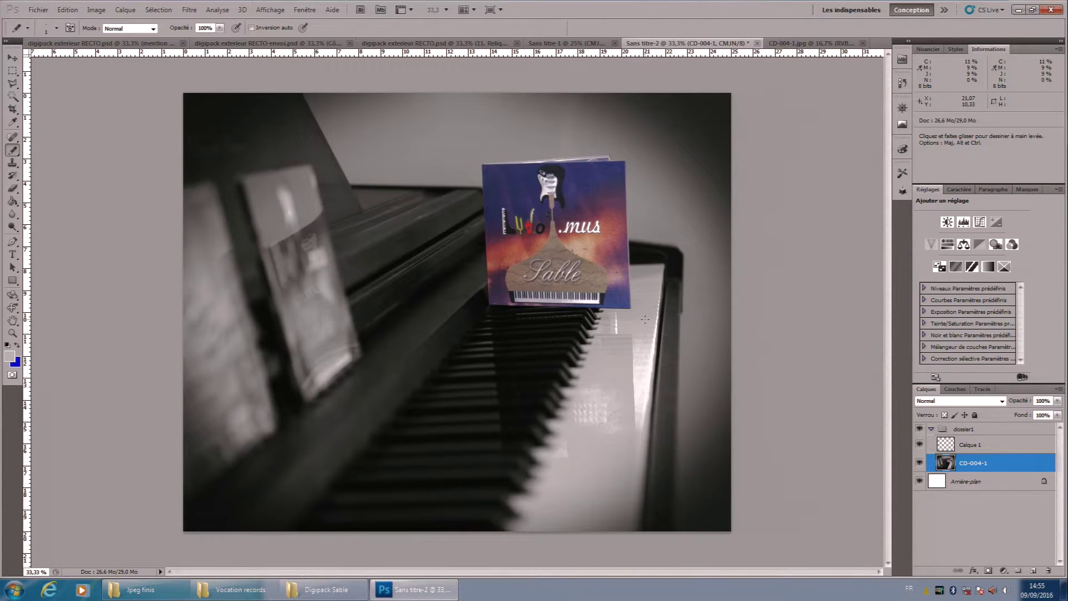
{"action": "key", "text": "ctrl+plus"}
{"action": "key", "text": "ctrl+plus"}
{"action": "key", "text": "ctrl+plus"}
{"action": "key", "text": "ctrl+plus"}
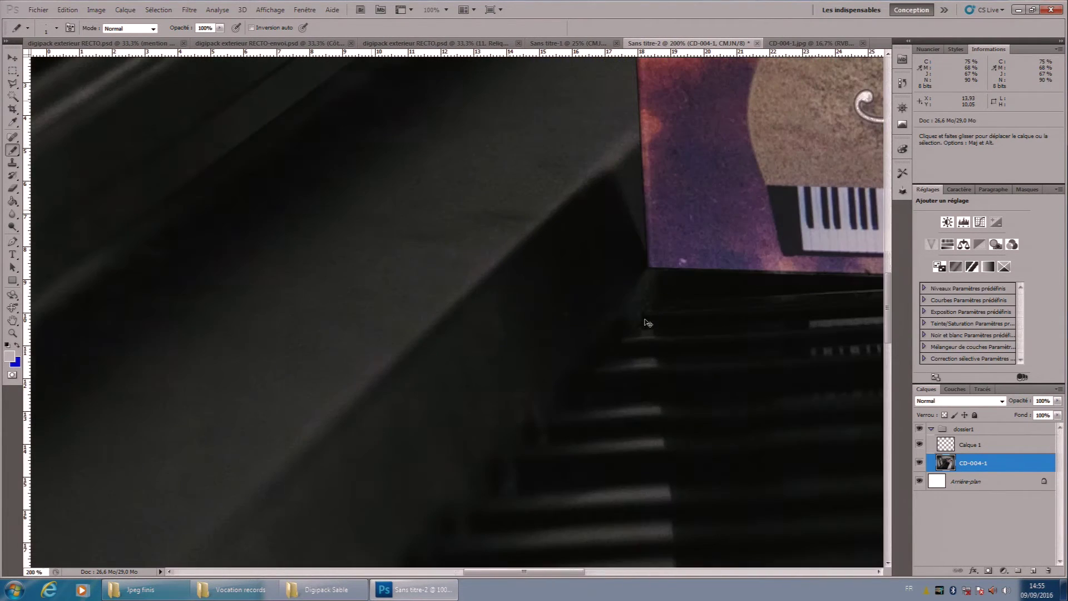
{"action": "left_click_drag", "start_coordinate": [493, 571], "coordinate": [653, 572]}
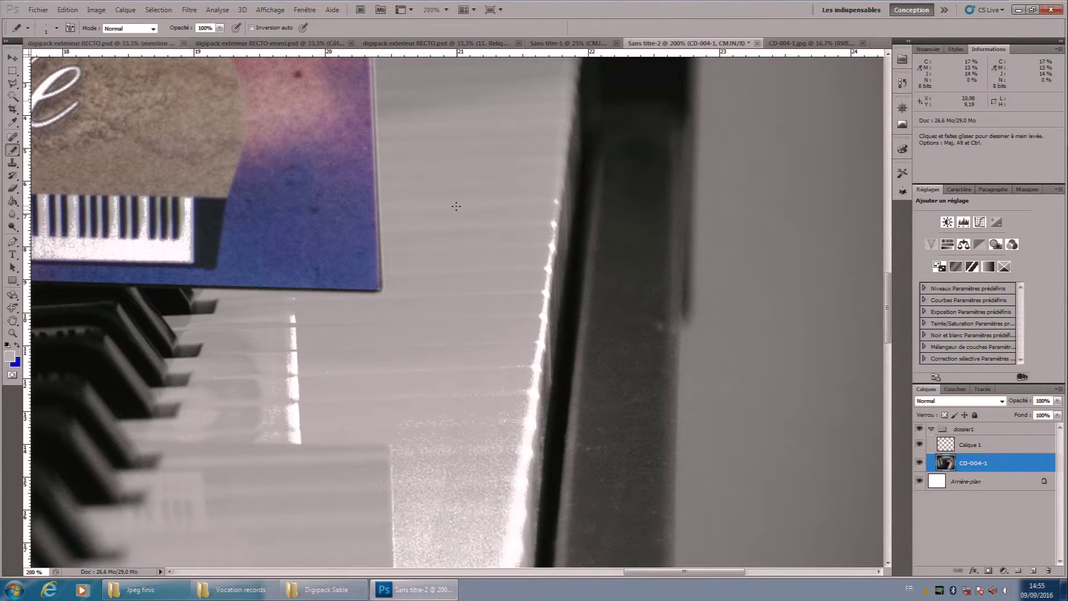
{"action": "left_click", "coordinate": [57, 29]}
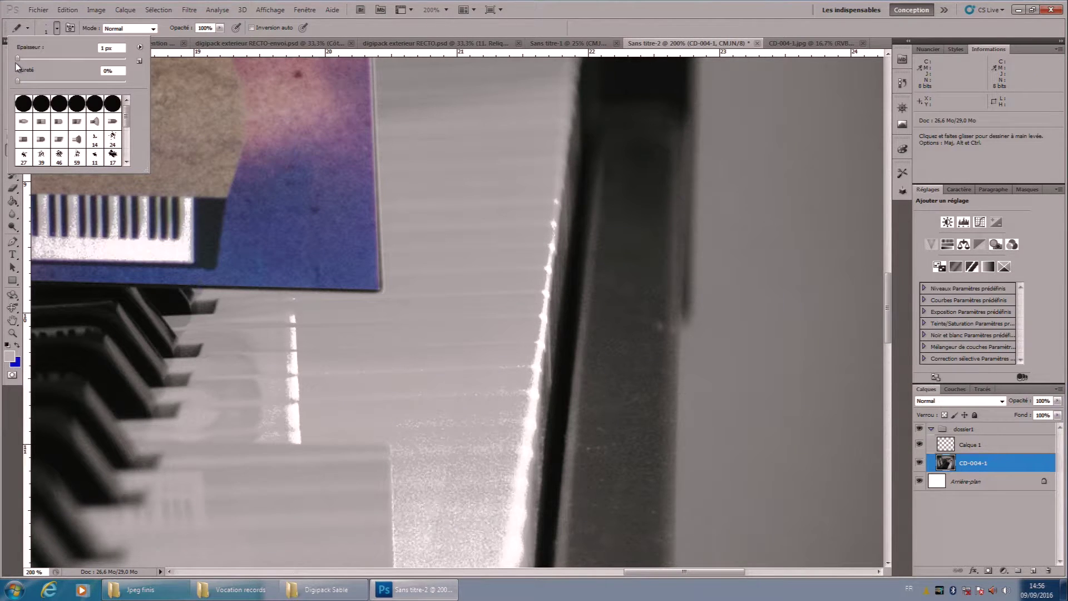
{"action": "left_click_drag", "start_coordinate": [19, 58], "coordinate": [34, 58]}
{"action": "left_click_drag", "start_coordinate": [23, 58], "coordinate": [21, 58]}
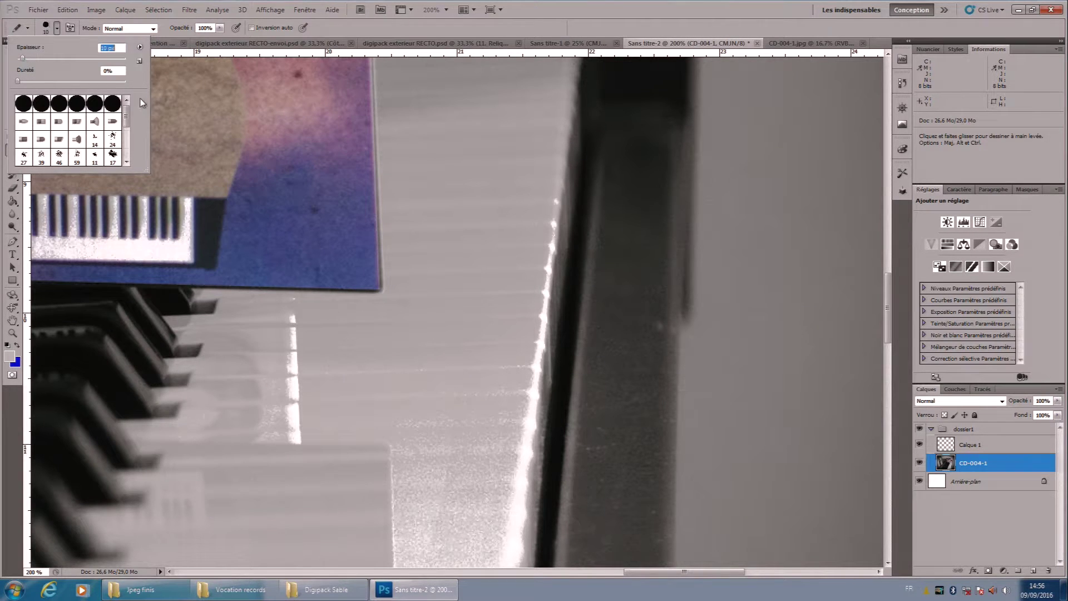
{"action": "left_click", "coordinate": [479, 239]}
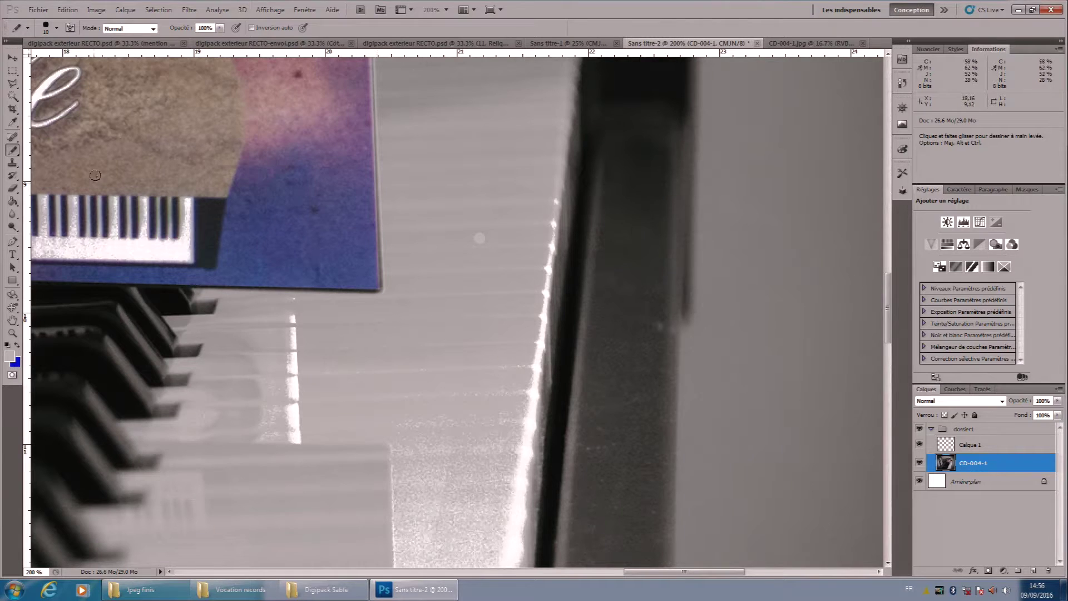
Remove the pencil dot and the specks on the piano's dark side panel with the 44 px Spot Healing Brush.
{"action": "left_click", "coordinate": [12, 137]}
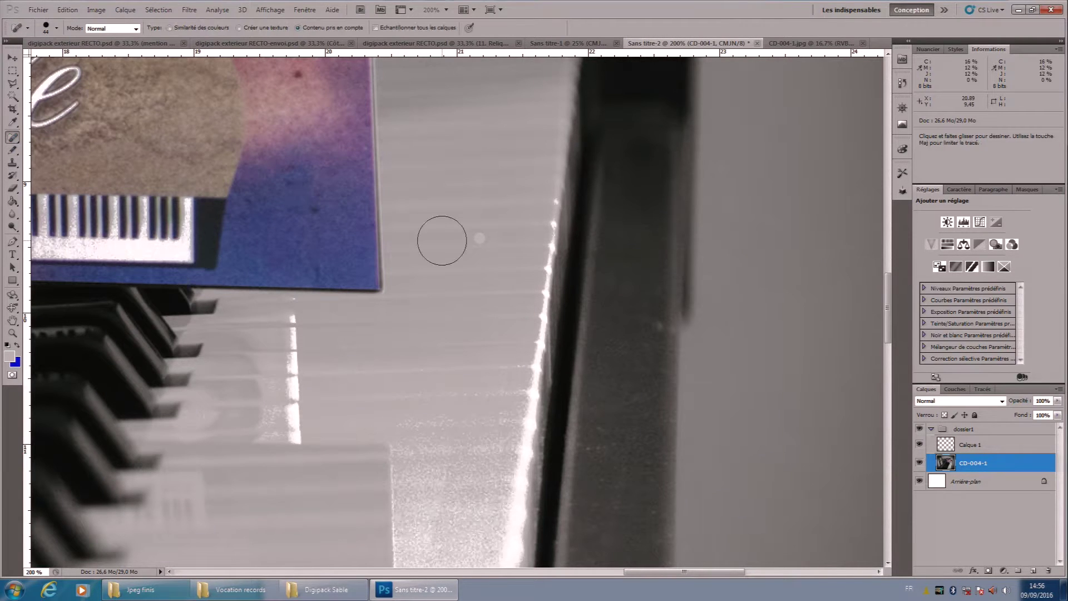
{"action": "left_click", "coordinate": [57, 29]}
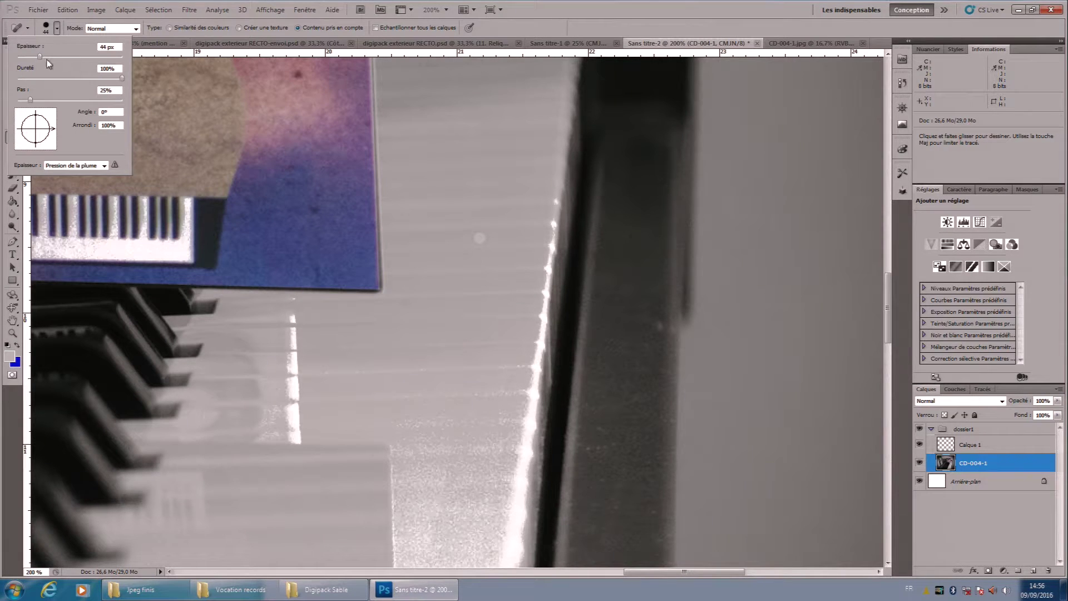
{"action": "left_click", "coordinate": [534, 27]}
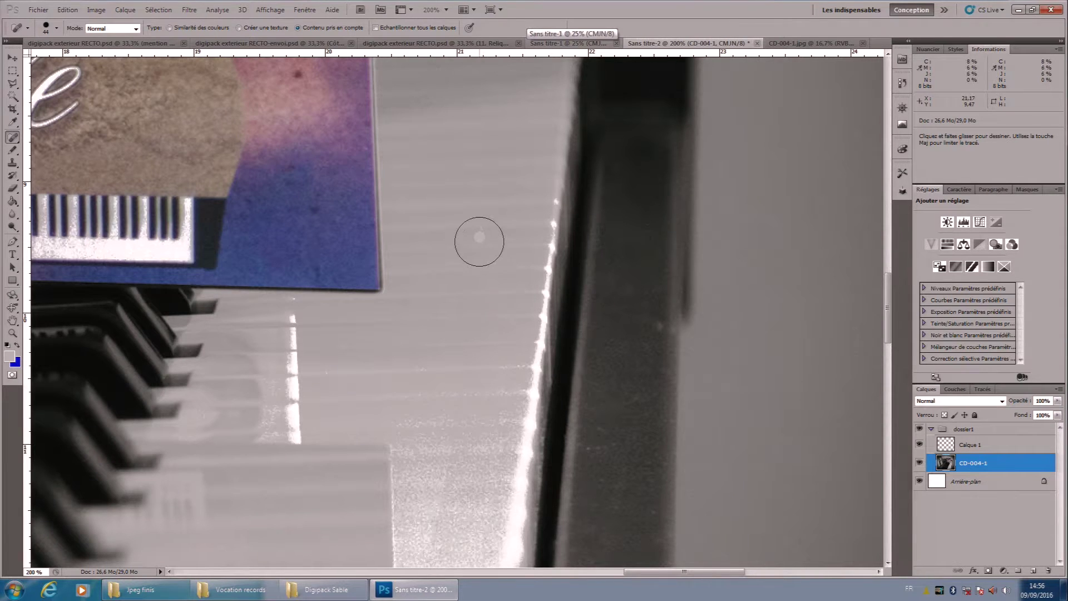
{"action": "left_click", "coordinate": [482, 238]}
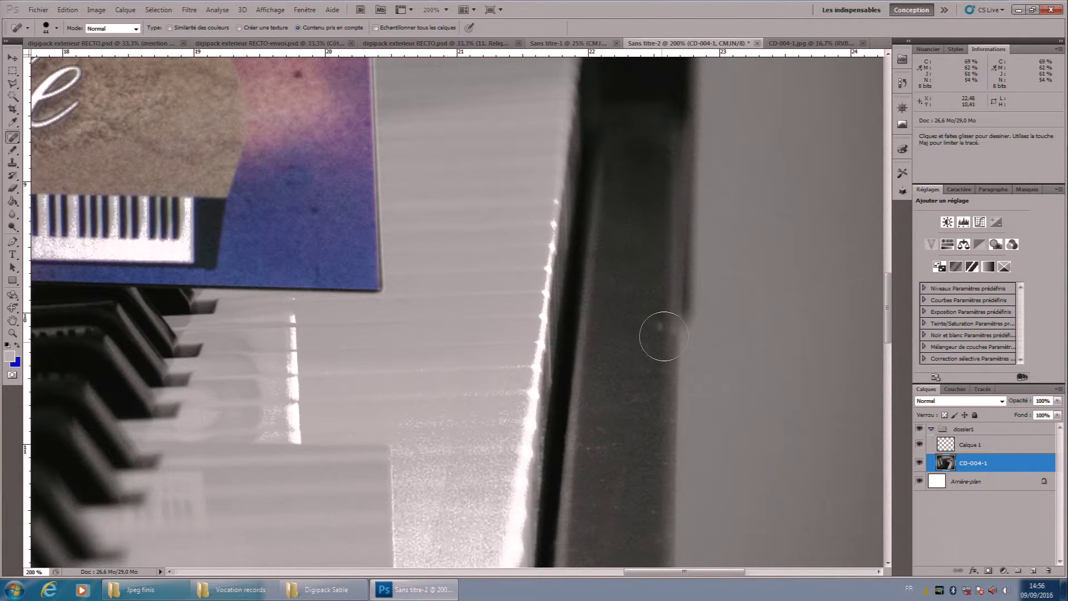
{"action": "left_click", "coordinate": [661, 329]}
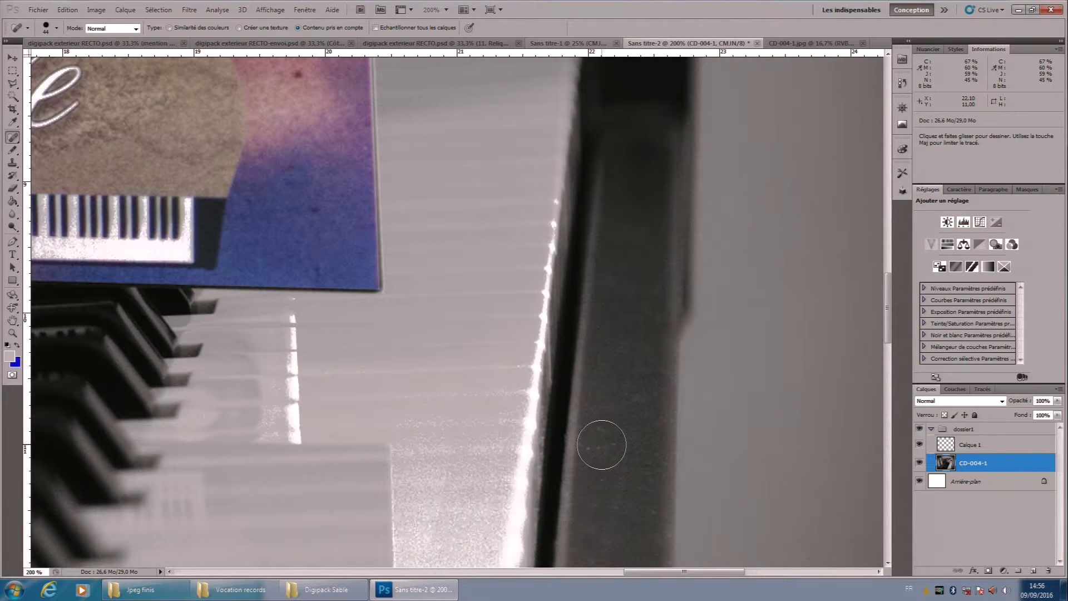
{"action": "left_click", "coordinate": [602, 444]}
Paint a vertical blue Brush stroke on the white keys beside the sleeve at 30 px and 100% hardness, after swapping the foreground and background colours.
{"action": "left_click", "coordinate": [13, 151]}
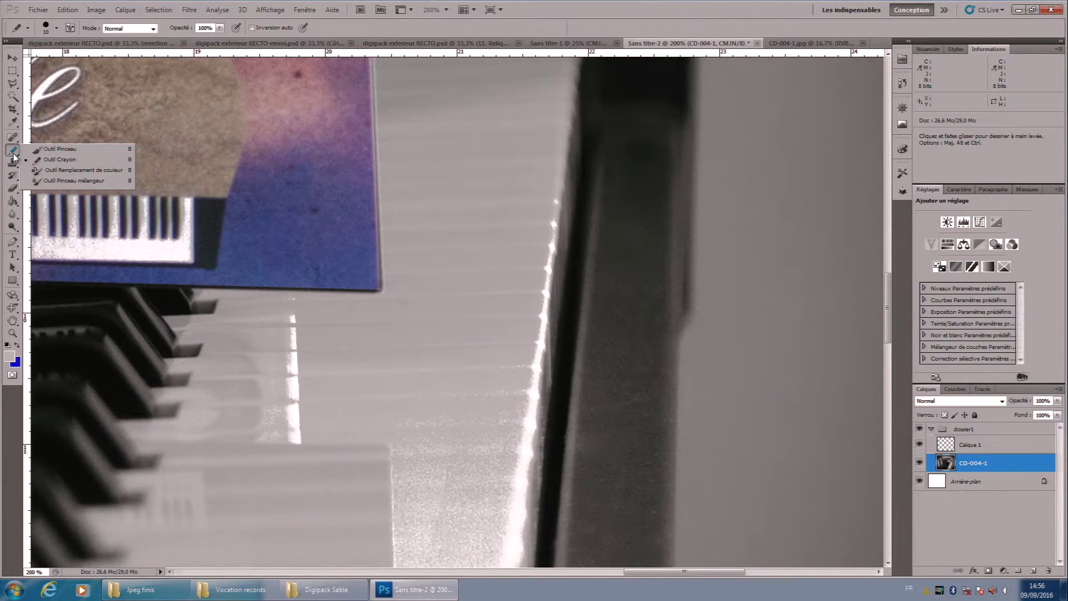
{"action": "left_click", "coordinate": [60, 149]}
{"action": "left_click", "coordinate": [56, 27]}
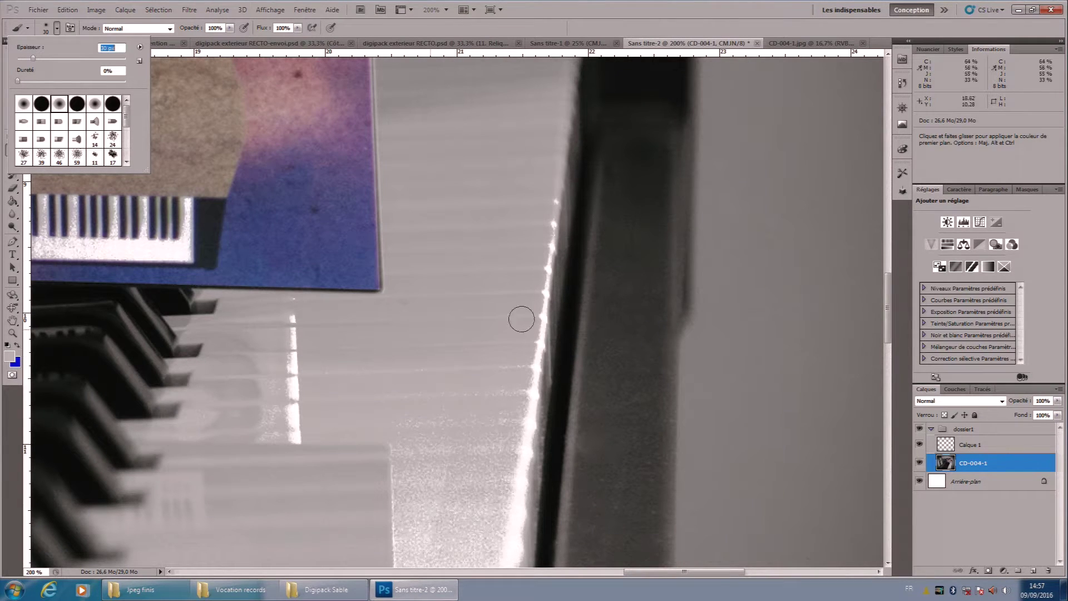
{"action": "left_click", "coordinate": [17, 346]}
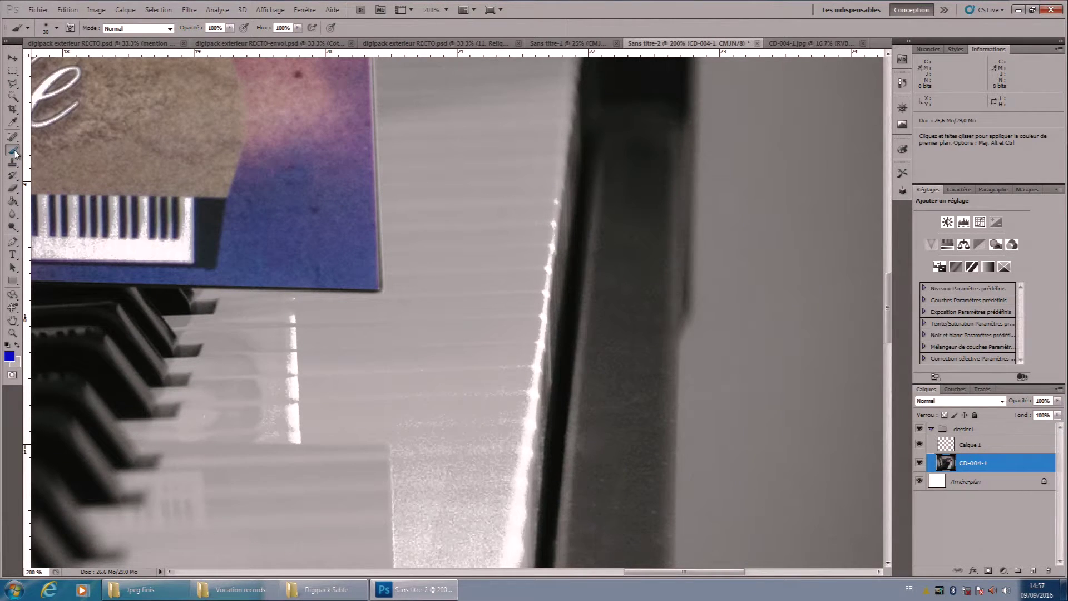
{"action": "left_click", "coordinate": [56, 28]}
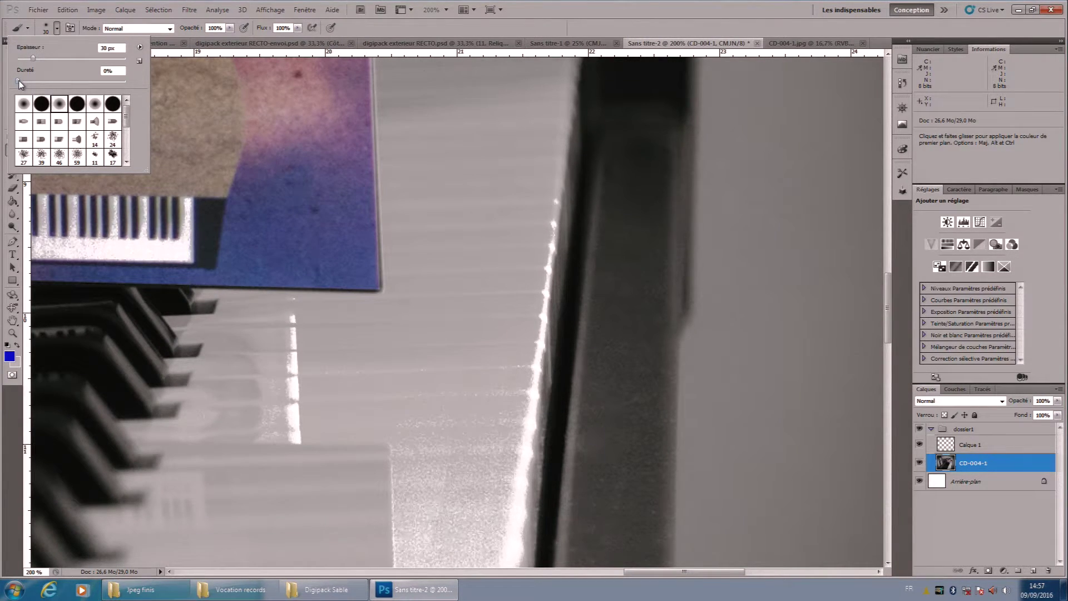
{"action": "left_click_drag", "start_coordinate": [19, 82], "coordinate": [131, 83]}
{"action": "left_click", "coordinate": [470, 141]}
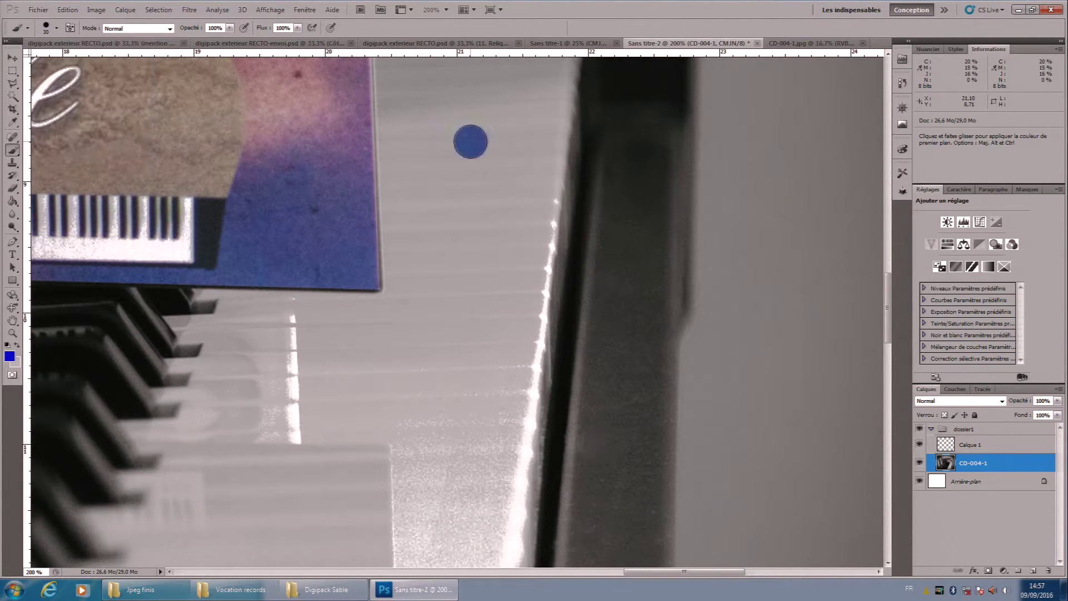
{"action": "left_click_drag", "start_coordinate": [470, 141], "coordinate": [478, 233]}
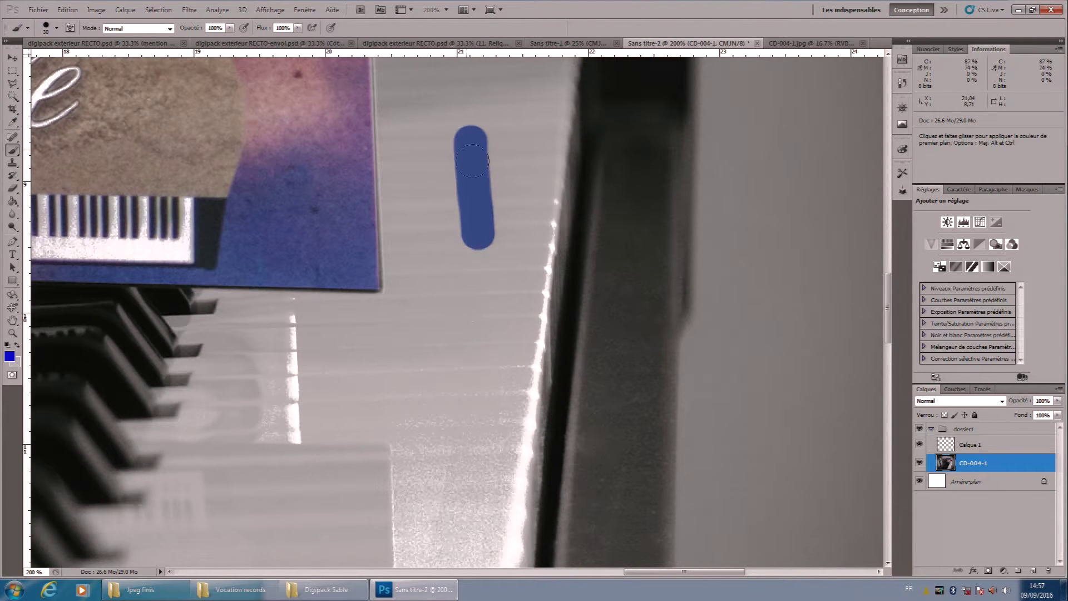
Paint a short horizontal blue stroke on the keys below the first one with the 30 px Brush at 0% hardness.
{"action": "left_click", "coordinate": [58, 30]}
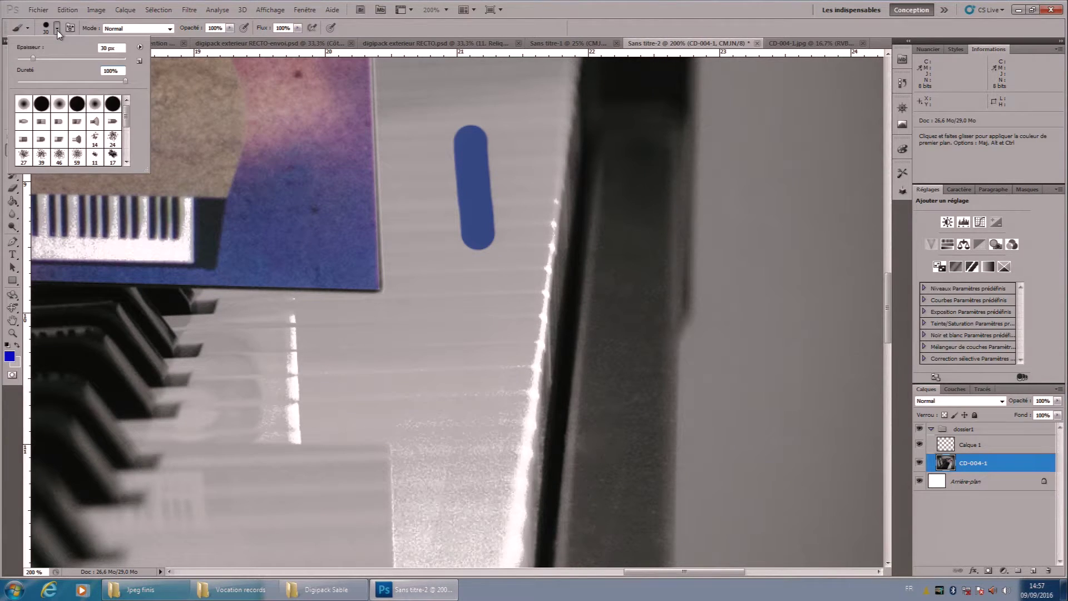
{"action": "left_click_drag", "start_coordinate": [125, 82], "coordinate": [15, 85]}
{"action": "left_click_drag", "start_coordinate": [383, 361], "coordinate": [460, 367]}
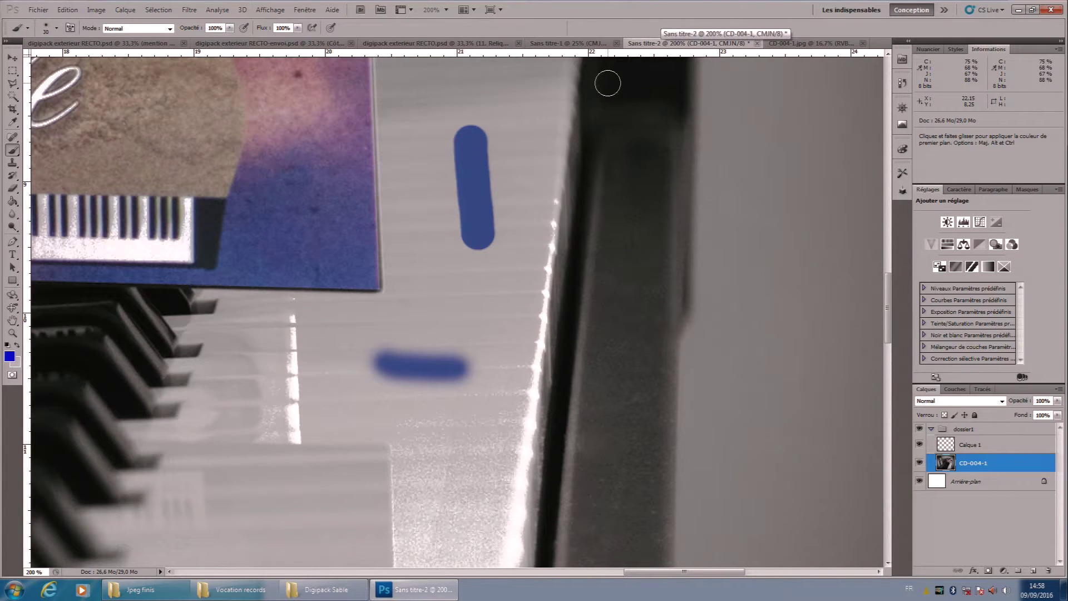
{"action": "key", "text": "ctrl+minus"}
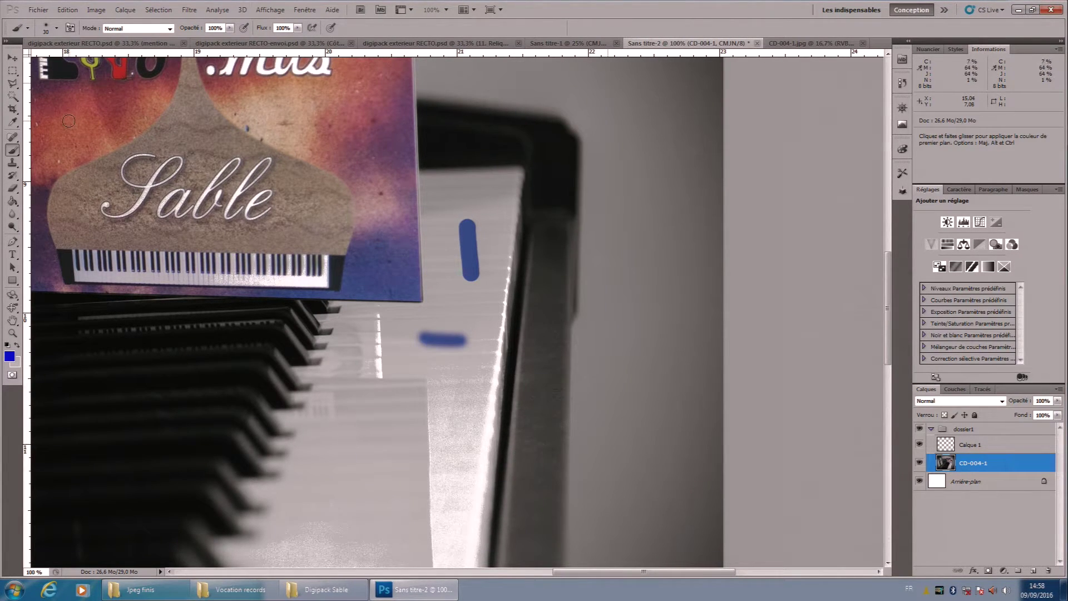
{"action": "left_click", "coordinate": [47, 27]}
{"action": "left_click", "coordinate": [126, 355]}
{"action": "key", "text": "ctrl+z"}
Erase the vertical blue stroke on the white keys with a 57 px Eraser at 0% hardness.
{"action": "left_click", "coordinate": [13, 190]}
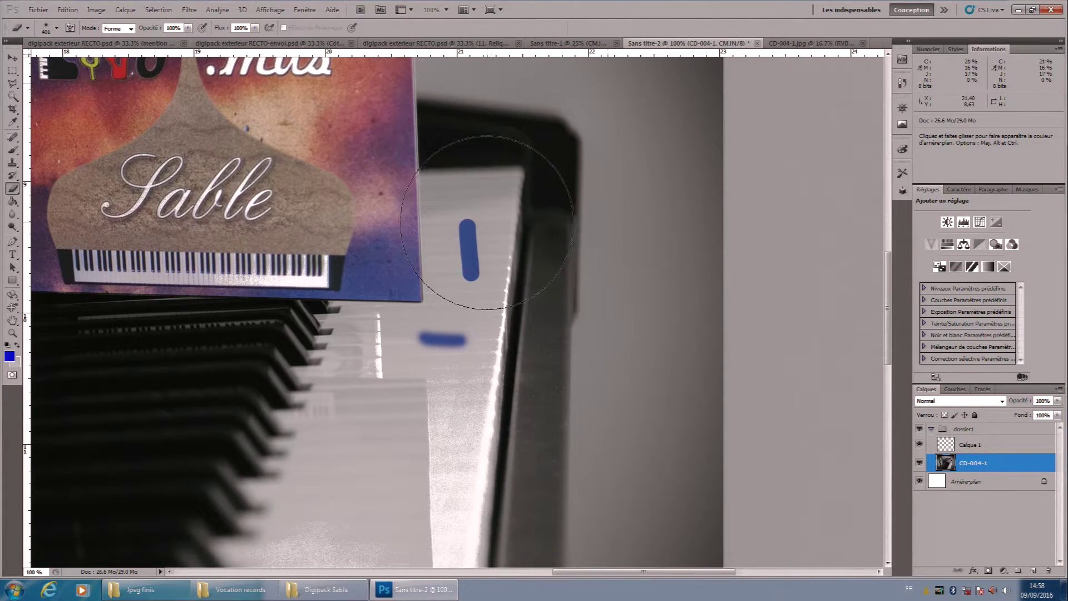
{"action": "left_click", "coordinate": [56, 27]}
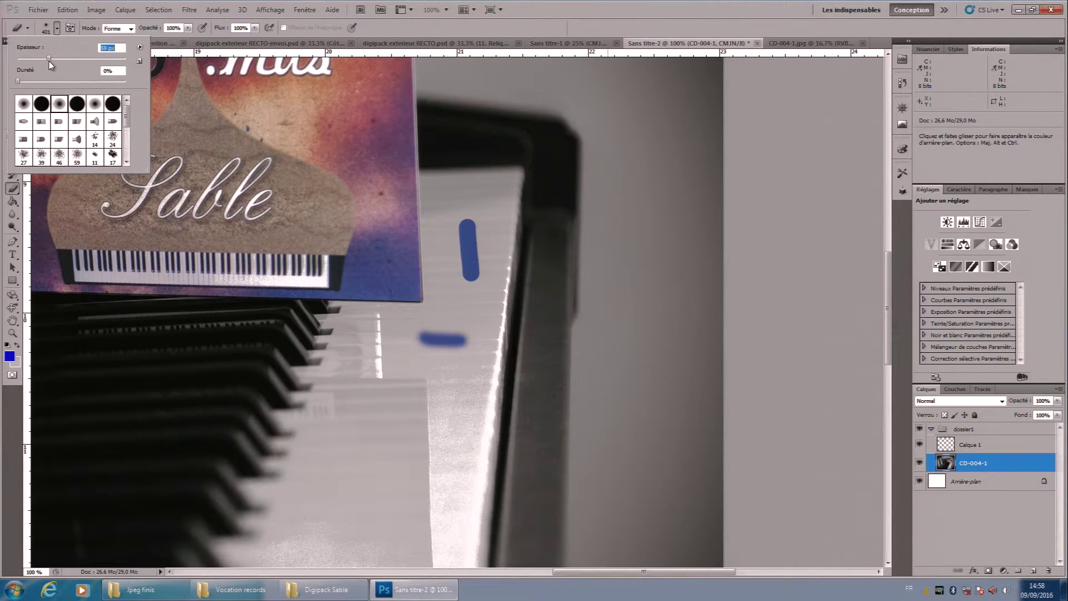
{"action": "left_click_drag", "start_coordinate": [49, 62], "coordinate": [48, 61]}
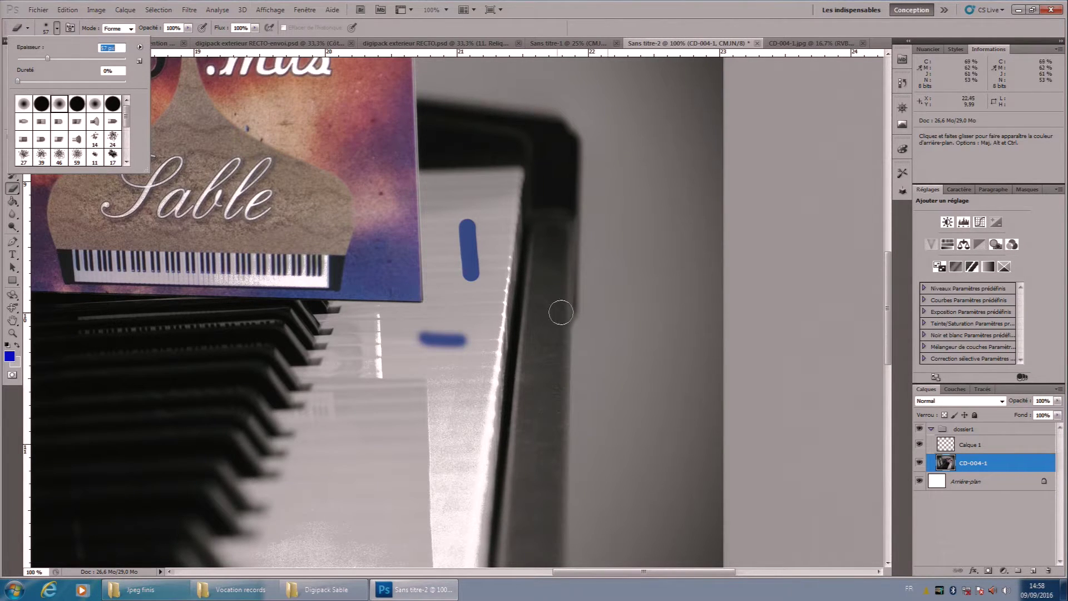
{"action": "mouse_move", "coordinate": [460, 215]}
{"action": "left_mouse_down"}
{"action": "mouse_move", "coordinate": [474, 284]}
{"action": "mouse_move", "coordinate": [473, 218]}
{"action": "mouse_move", "coordinate": [470, 290]}
{"action": "left_mouse_up"}
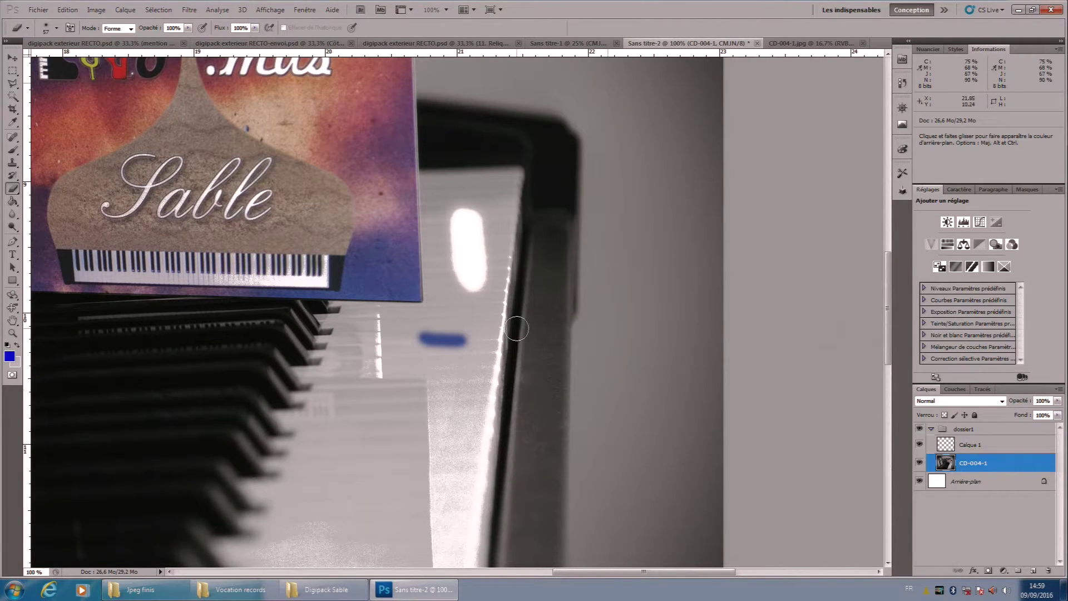
{"action": "left_click", "coordinate": [11, 190]}
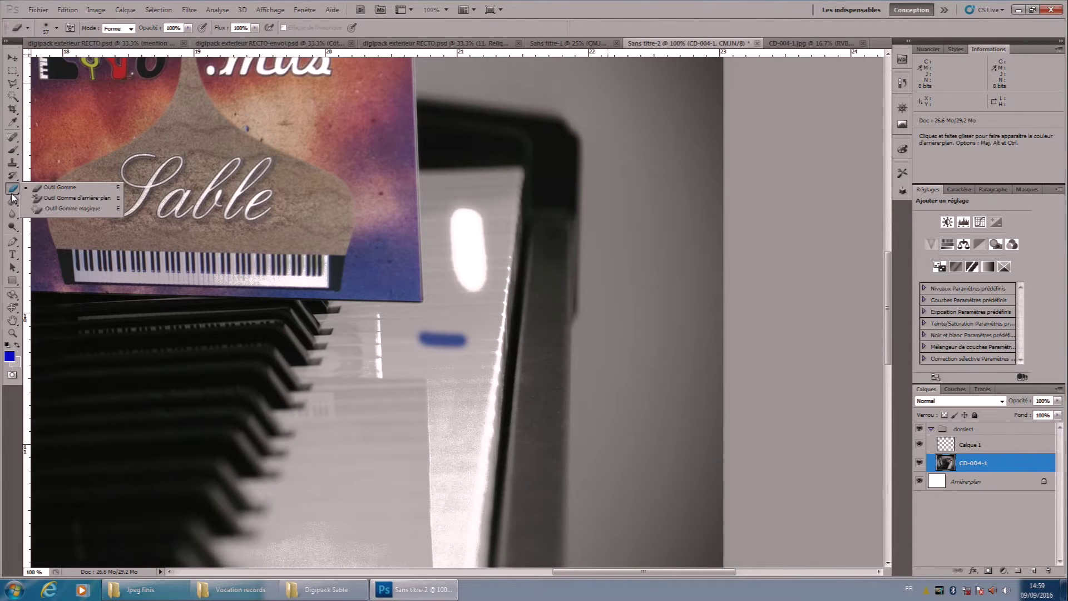
{"action": "left_click", "coordinate": [11, 194]}
{"action": "left_click", "coordinate": [11, 190]}
{"action": "left_click", "coordinate": [11, 193]}
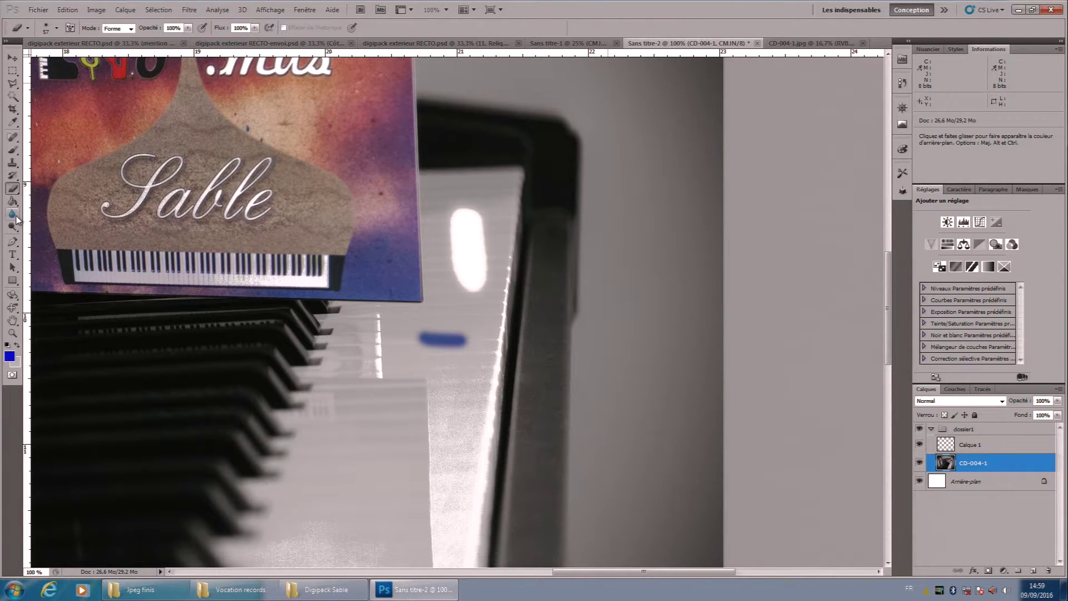
Set up the Clone Stamp with a 64 px tip and 42% hardness for the remaining blue stroke on the keys.
{"action": "left_click", "coordinate": [13, 165]}
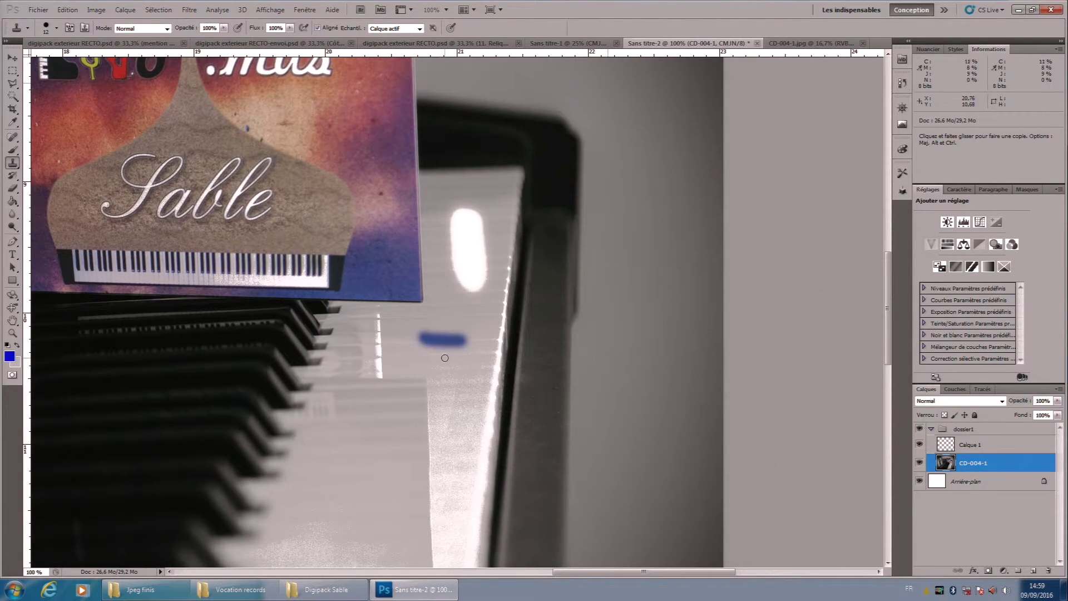
{"action": "key", "text": "ctrl+plus"}
{"action": "key", "text": "ctrl+plus"}
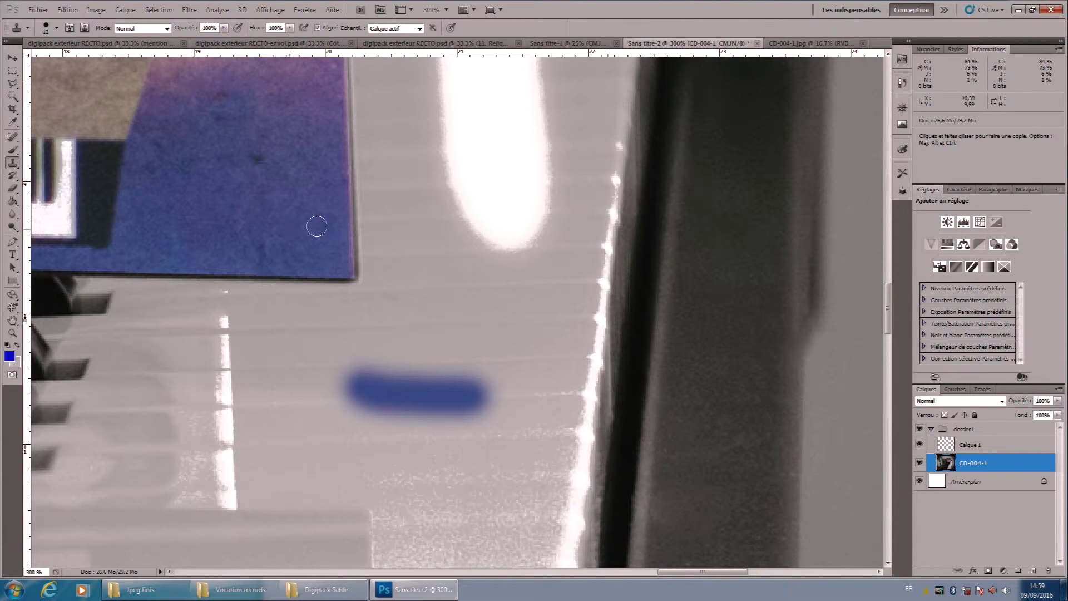
{"action": "left_click", "coordinate": [59, 31]}
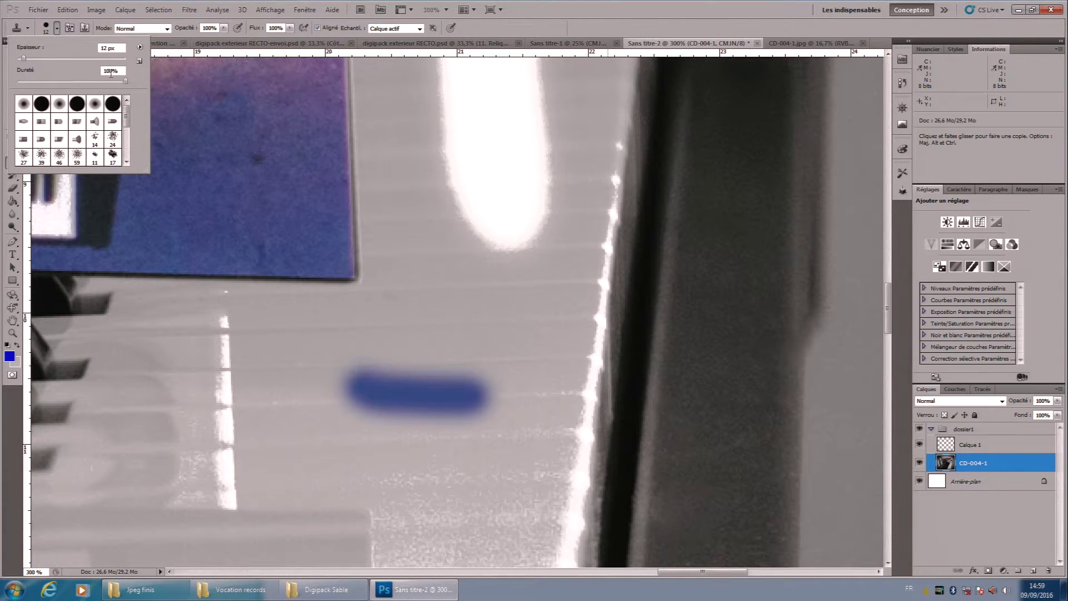
{"action": "left_click_drag", "start_coordinate": [125, 82], "coordinate": [62, 83]}
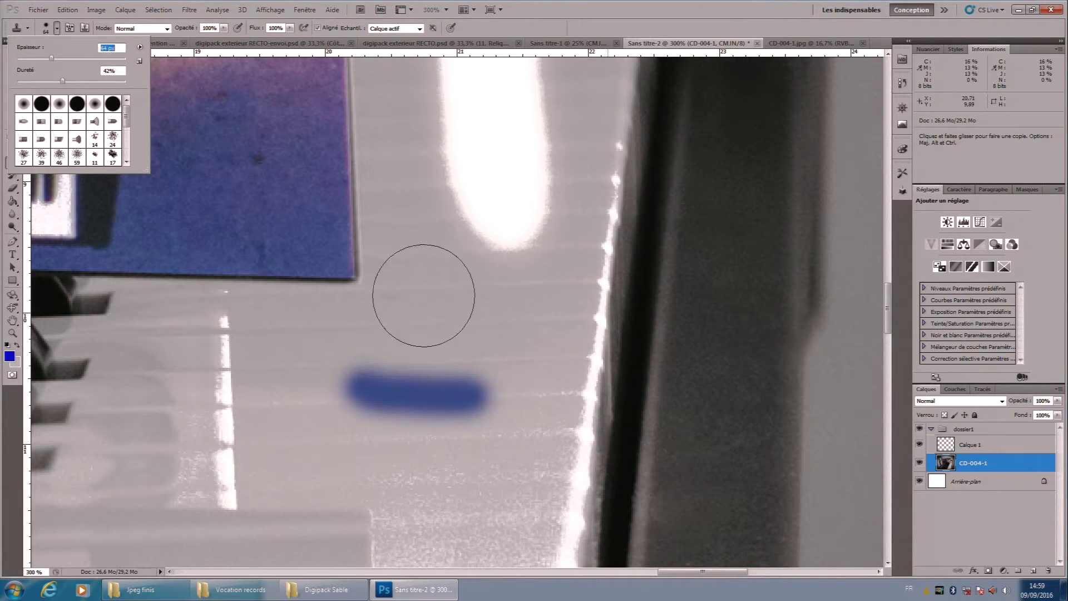
{"action": "key", "text": "alt"}
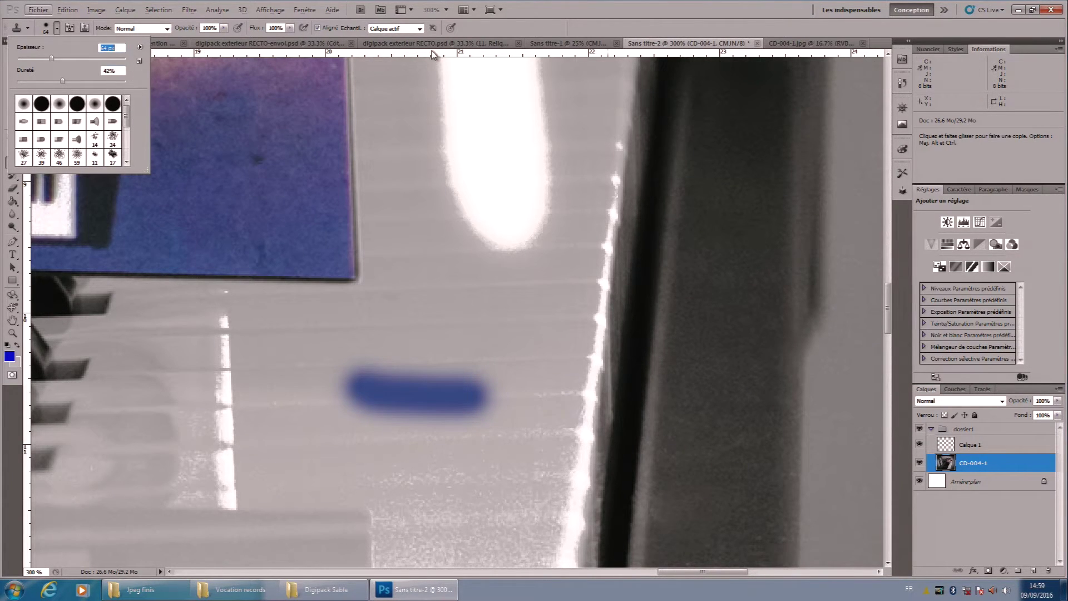
{"action": "left_click", "coordinate": [509, 32]}
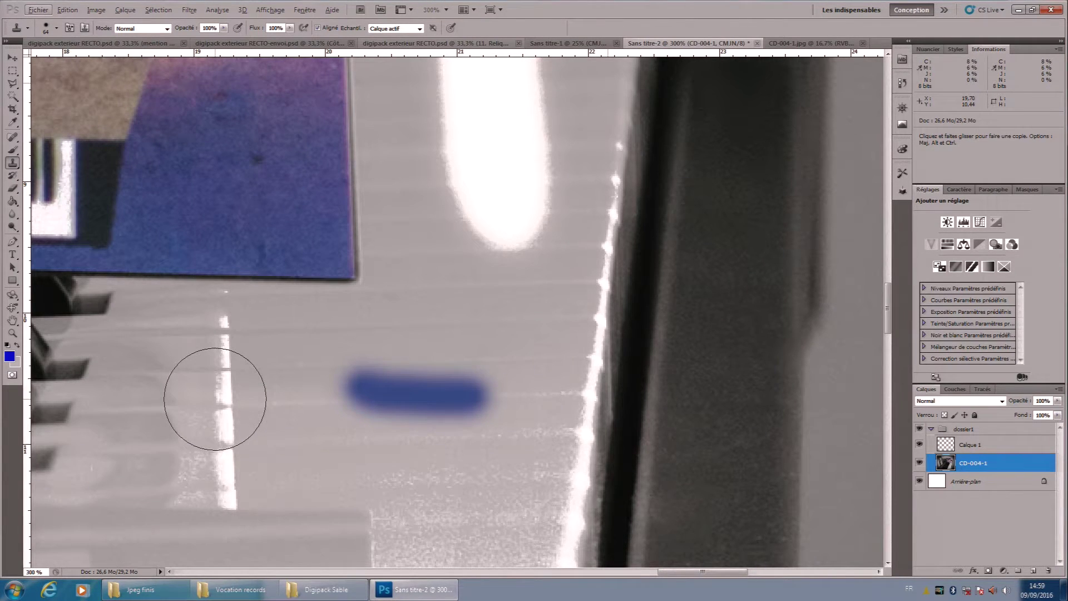
Sample the keys just beside the bright highlight strip as the clone source and clone them over the horizontal blue stroke.
{"action": "key", "text": "alt"}
{"action": "left_click", "coordinate": [192, 420], "text": "alt"}
{"action": "key", "text": "alt"}
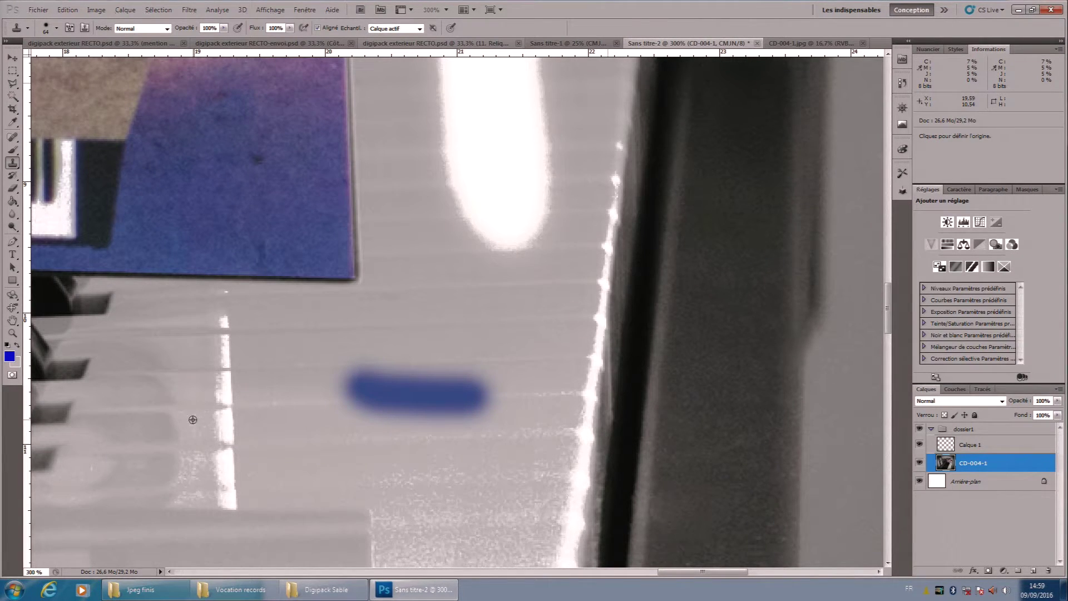
{"action": "left_click", "coordinate": [192, 419], "text": "alt"}
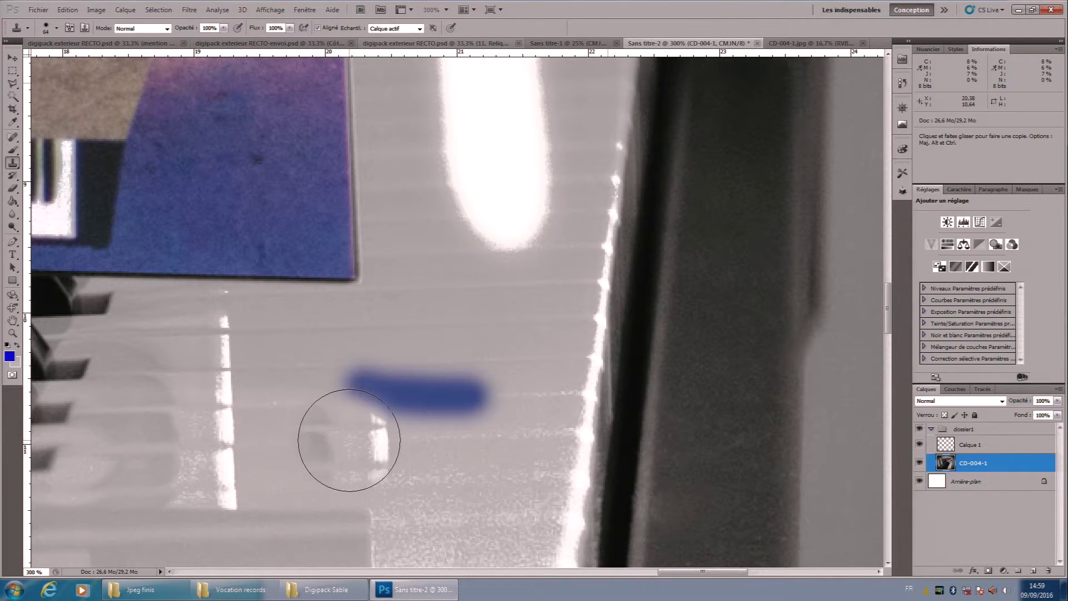
{"action": "left_click", "coordinate": [366, 437]}
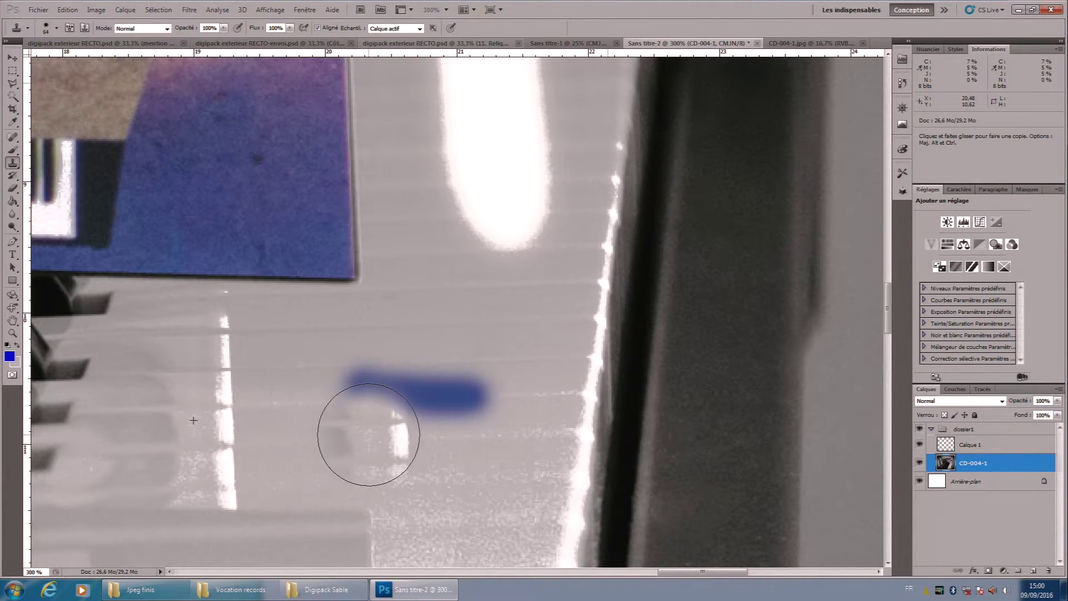
{"action": "mouse_move", "coordinate": [369, 434]}
{"action": "left_mouse_down"}
{"action": "mouse_move", "coordinate": [365, 350]}
{"action": "mouse_move", "coordinate": [366, 452]}
{"action": "mouse_move", "coordinate": [368, 359]}
{"action": "mouse_move", "coordinate": [422, 451]}
{"action": "mouse_move", "coordinate": [444, 451]}
{"action": "mouse_move", "coordinate": [464, 377]}
{"action": "left_mouse_up"}
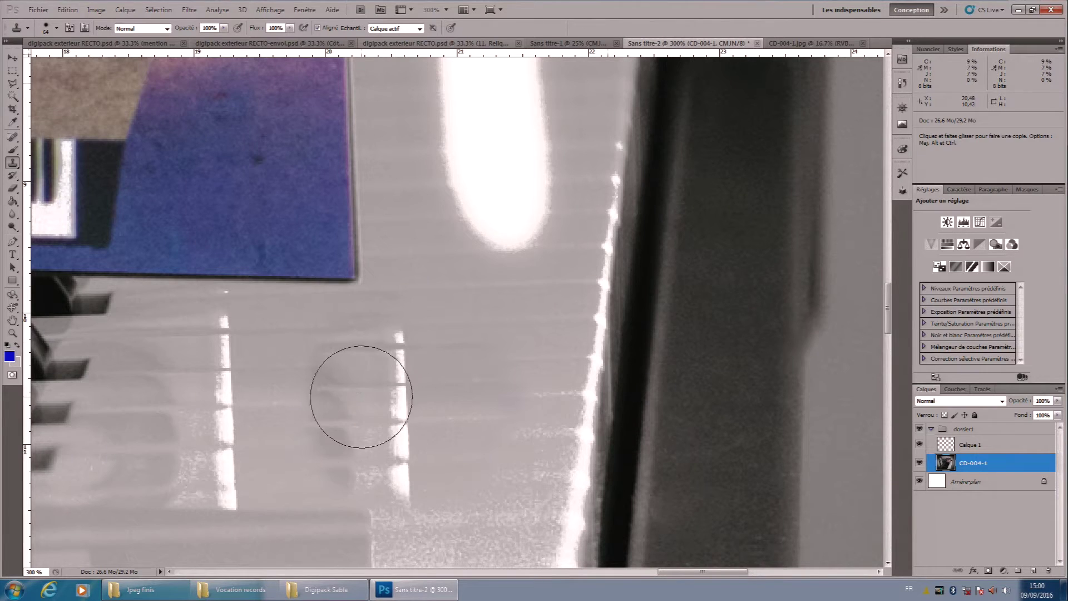
{"action": "left_click_drag", "start_coordinate": [290, 425], "coordinate": [355, 405]}
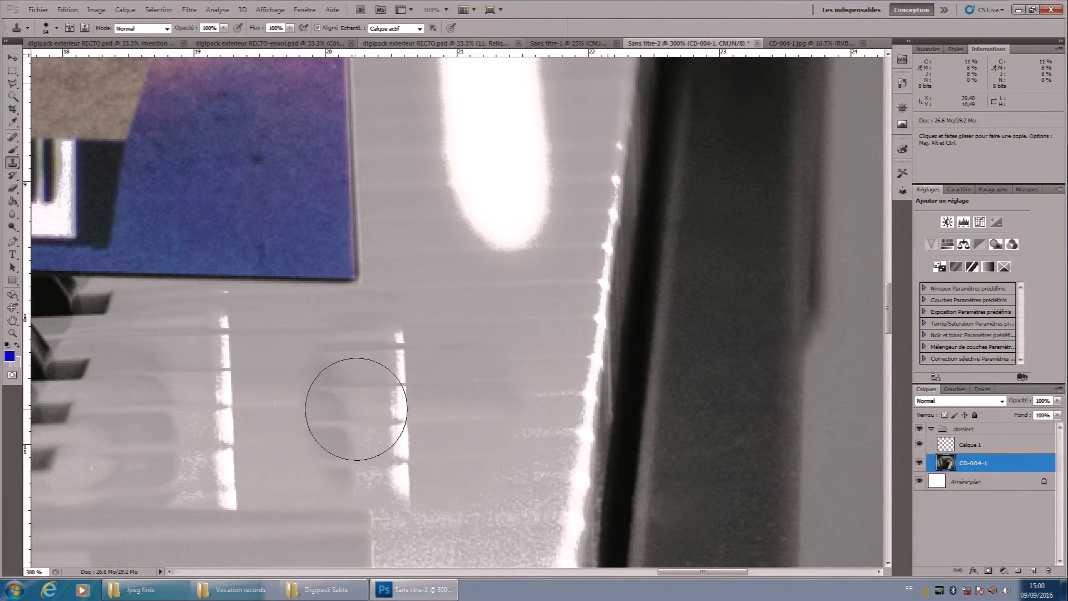
{"action": "left_click_drag", "start_coordinate": [422, 400], "coordinate": [446, 388]}
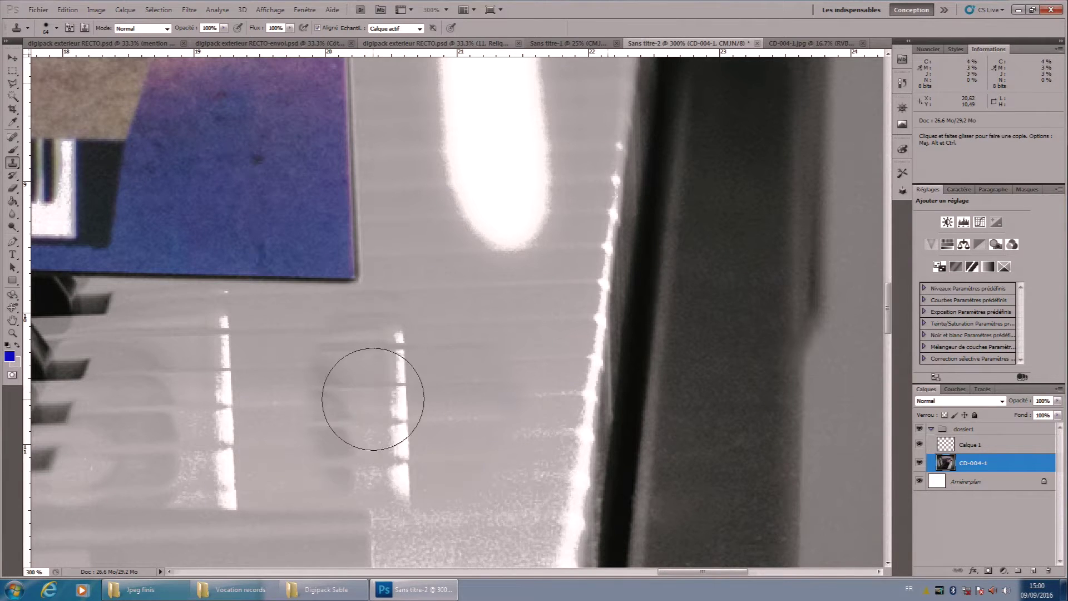
Fill a spot on the sleeve's blue background with the light grey colour using the Paint Bucket at a tolerance of 5.
{"action": "right_click", "coordinate": [14, 168]}
{"action": "left_click", "coordinate": [14, 167]}
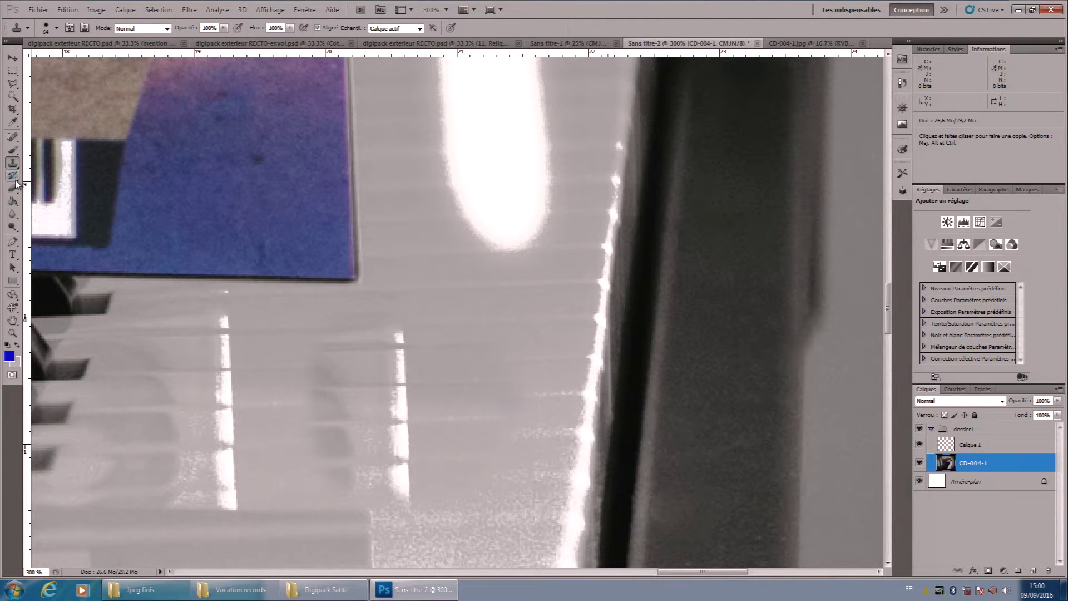
{"action": "left_click", "coordinate": [12, 204]}
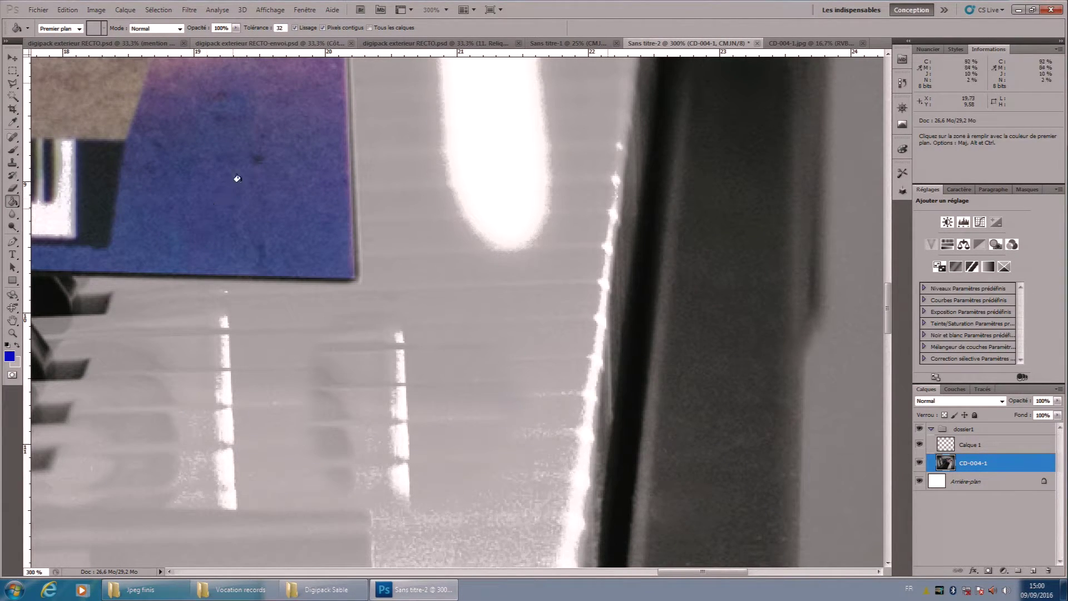
{"action": "left_click", "coordinate": [279, 28]}
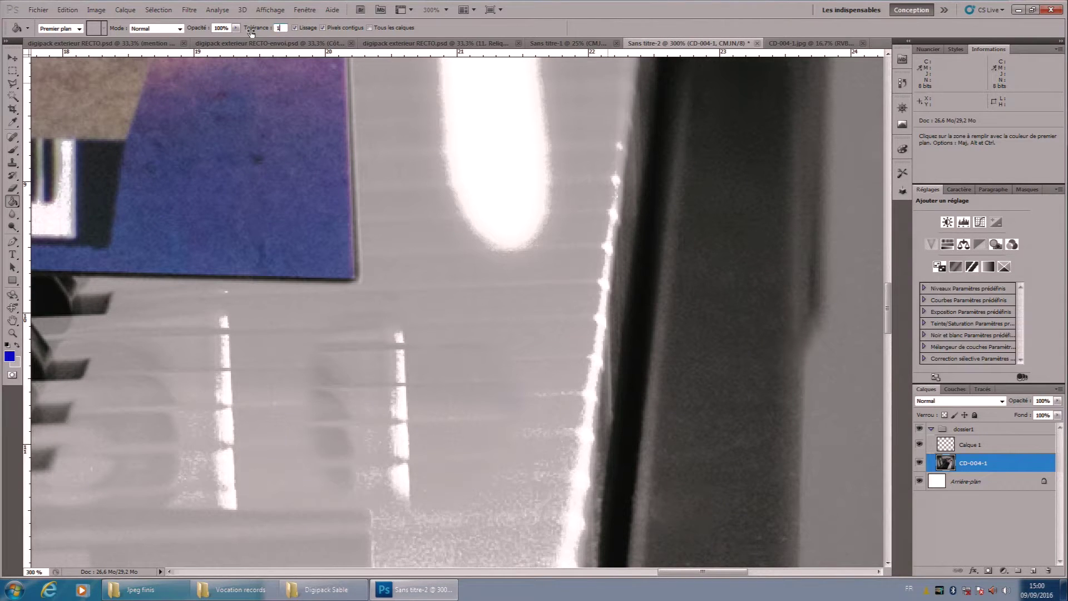
{"action": "key", "text": "BackSpace"}
{"action": "left_click", "coordinate": [17, 348]}
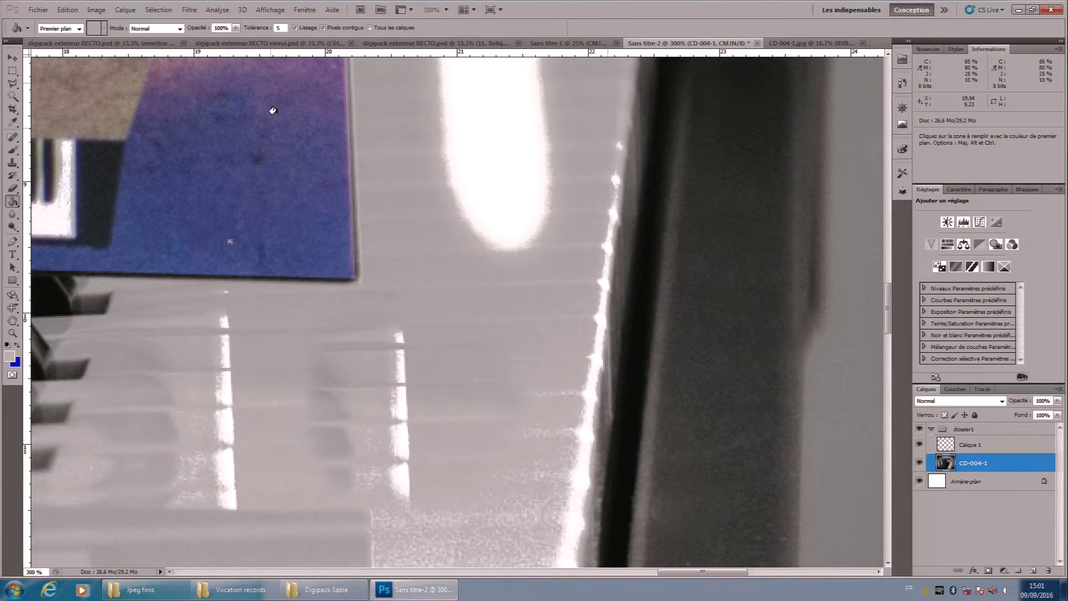
Fill the sleeve's blue background with light grey at a Paint Bucket tolerance of 50, and undo that fill.
{"action": "left_click", "coordinate": [283, 29]}
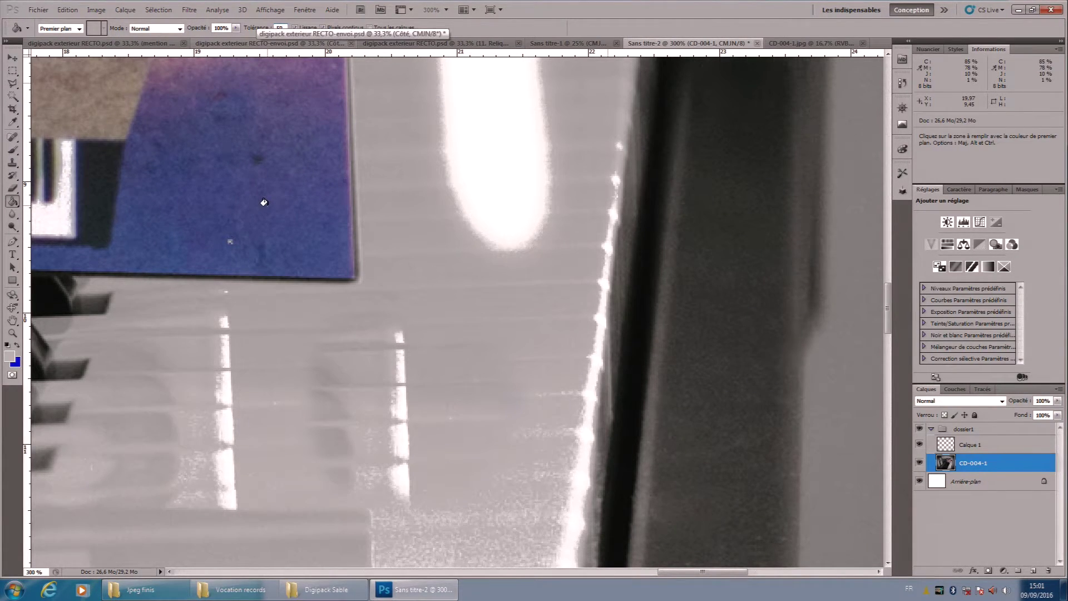
{"action": "left_click", "coordinate": [259, 224]}
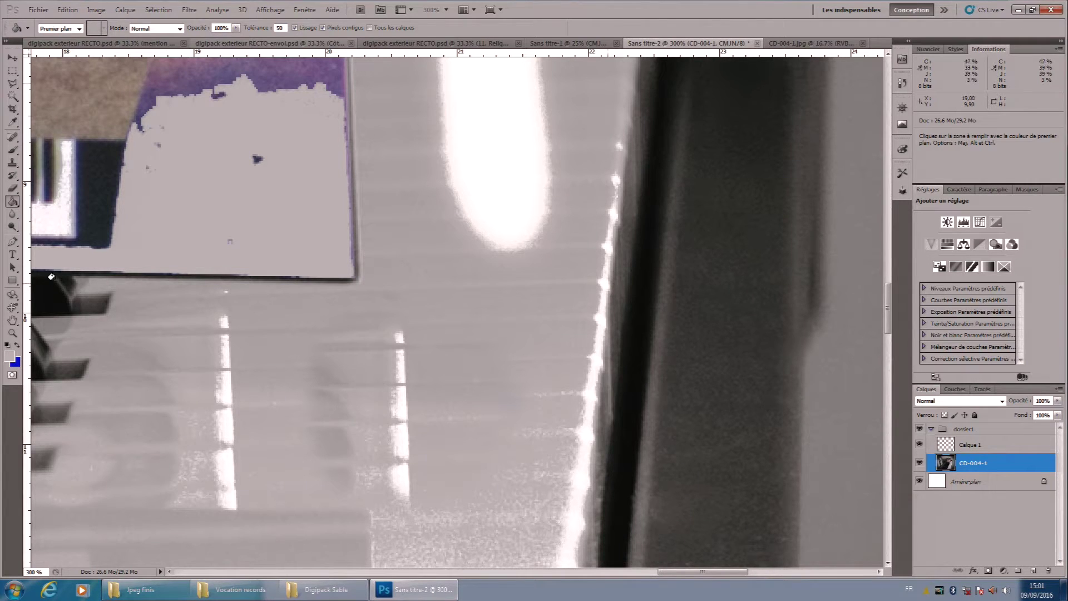
{"action": "key", "text": "ctrl+z"}
{"action": "key", "text": "ctrl+z"}
{"action": "key", "text": "ctrl+z"}
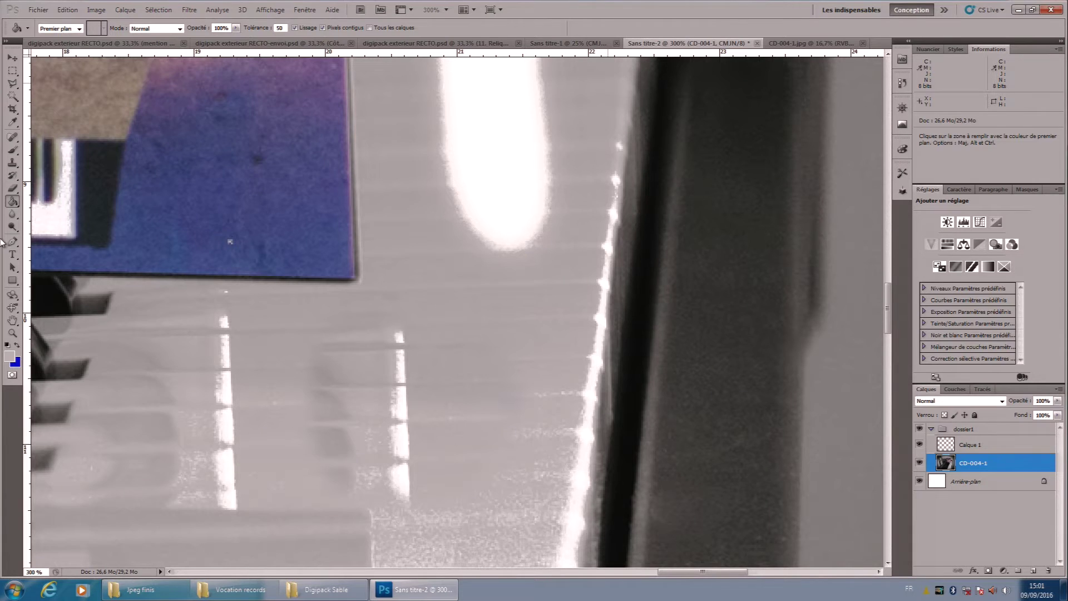
Blur the sleeve's right edge with the Blur tool, and undo that blur.
{"action": "left_click", "coordinate": [13, 215]}
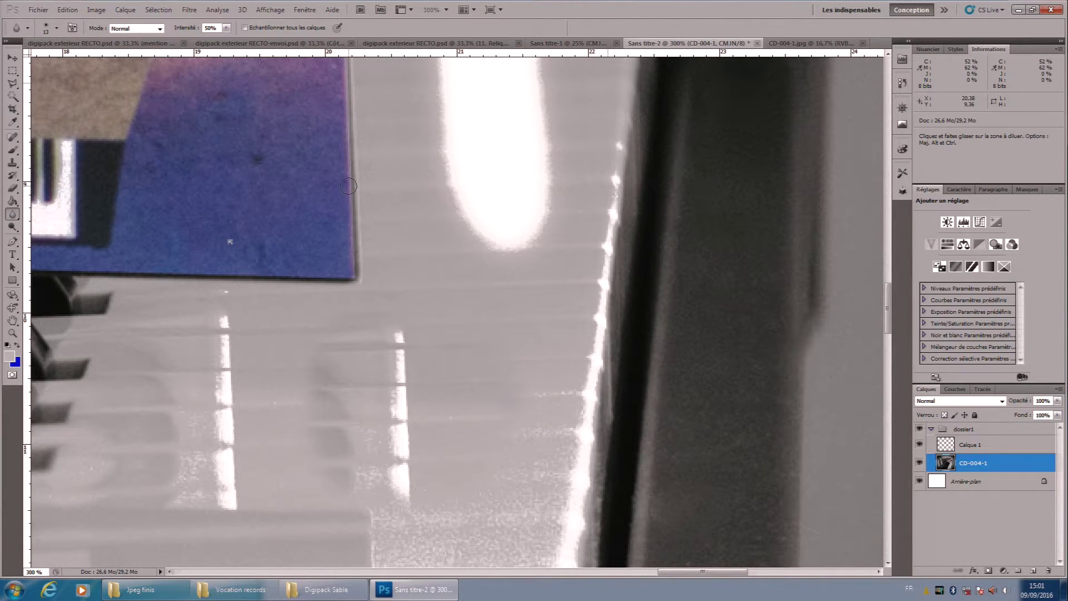
{"action": "left_click", "coordinate": [57, 29]}
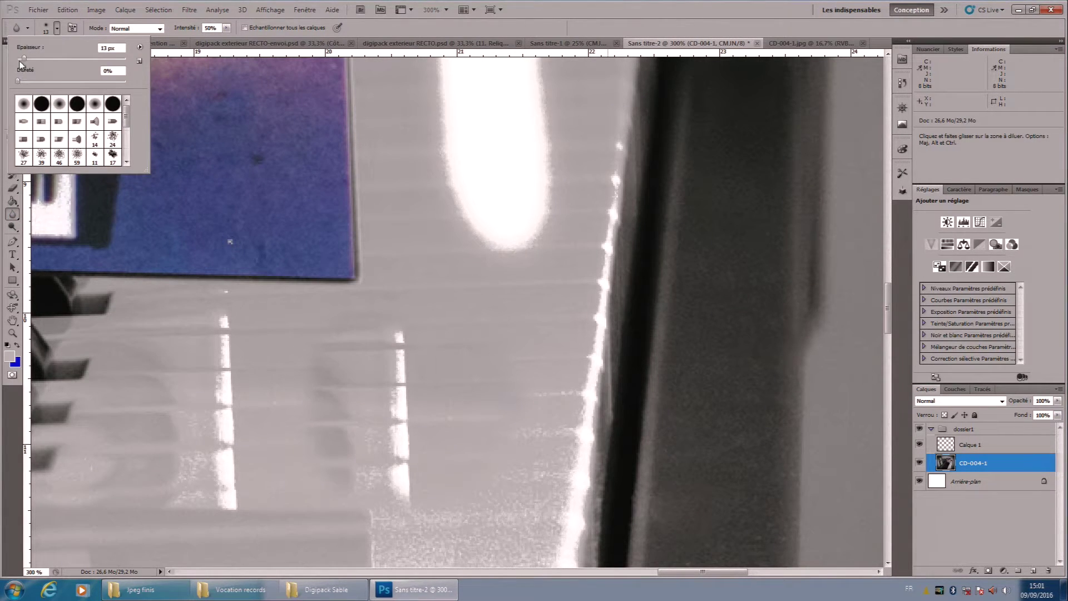
{"action": "left_click", "coordinate": [353, 203]}
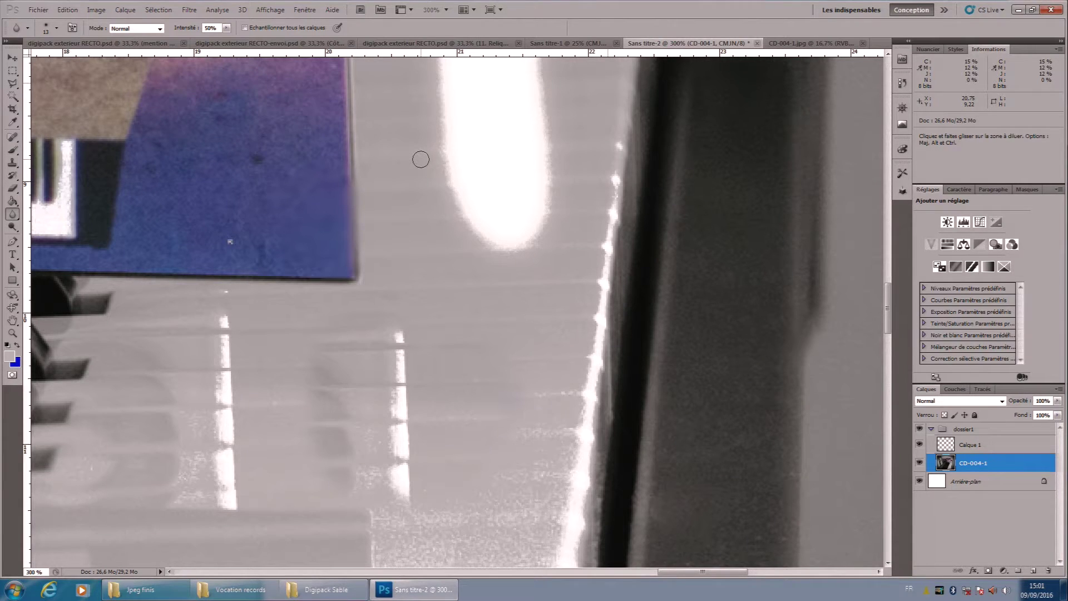
{"action": "key", "text": "ctrl+z"}
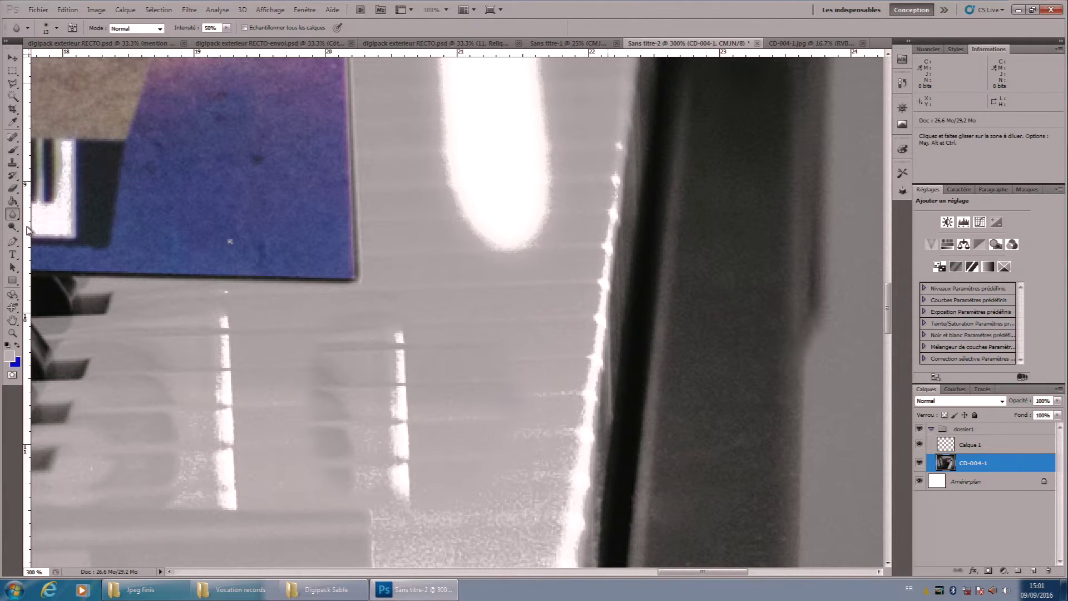
Set the Type tool's font size to 25 mm and swap the foreground and background colours to get blue text.
{"action": "left_click", "coordinate": [13, 256]}
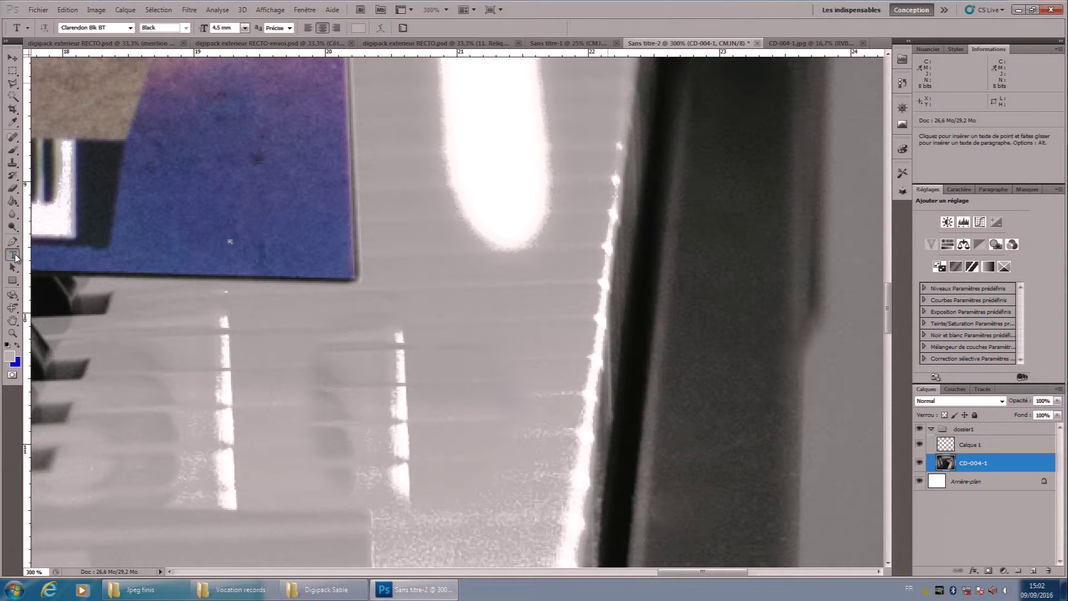
{"action": "left_click", "coordinate": [131, 27]}
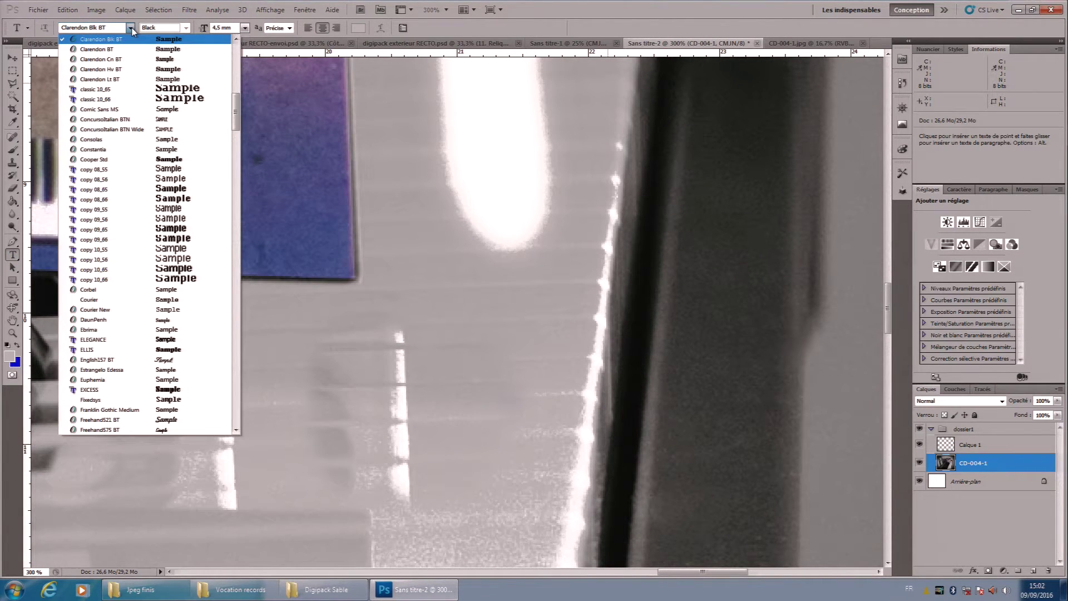
{"action": "left_click", "coordinate": [188, 30]}
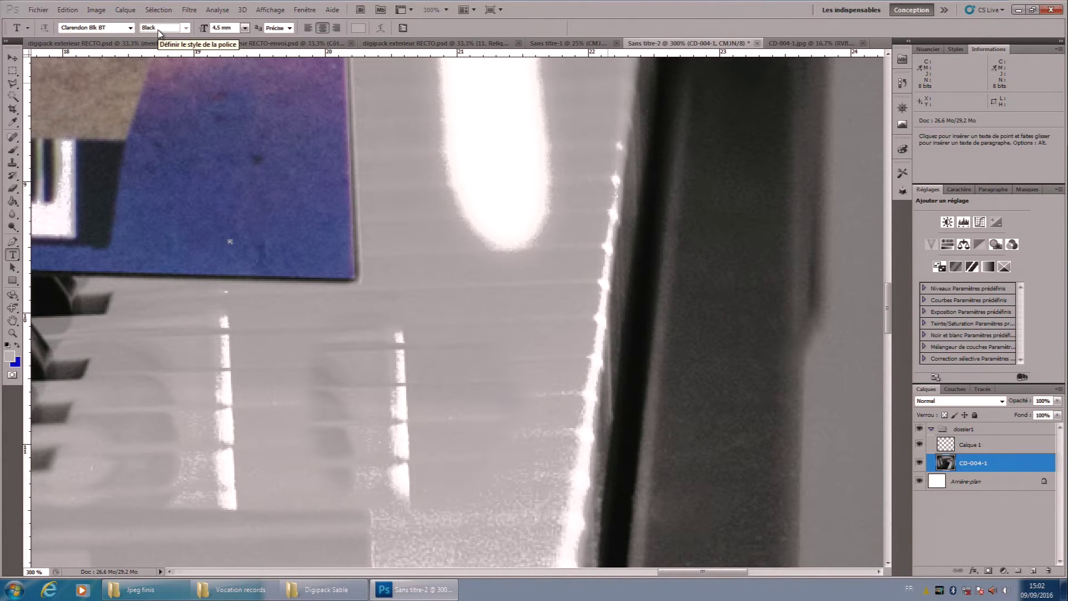
{"action": "left_click", "coordinate": [244, 28]}
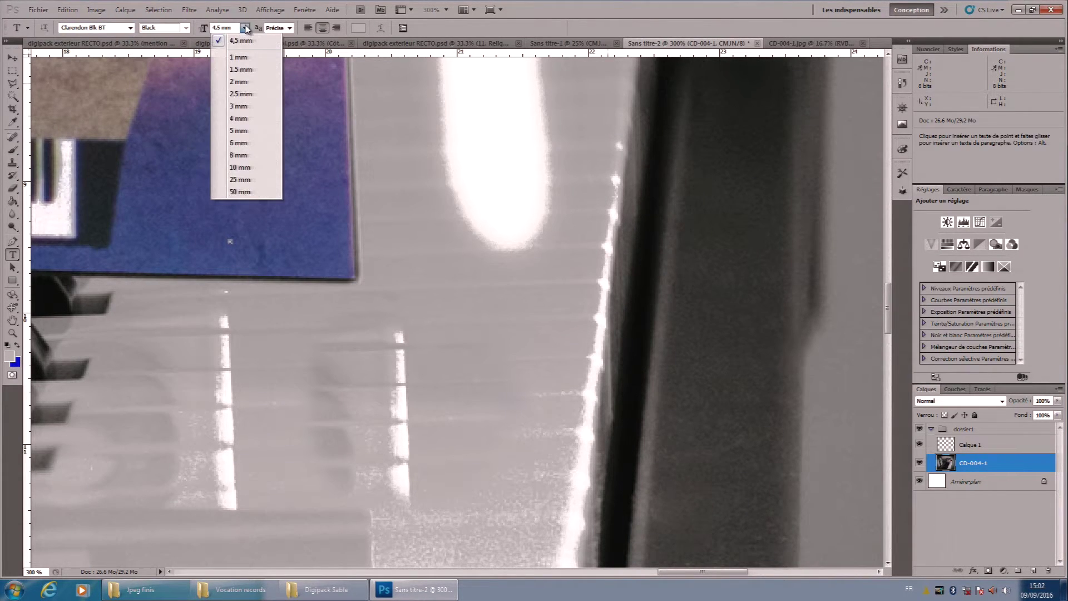
{"action": "left_click", "coordinate": [240, 179]}
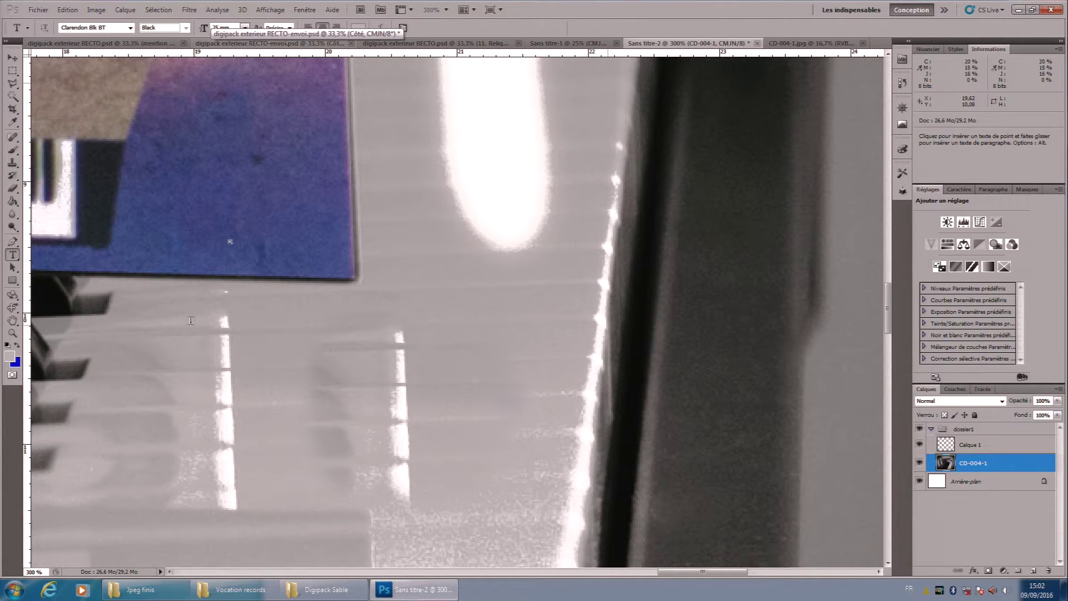
{"action": "left_click", "coordinate": [17, 347]}
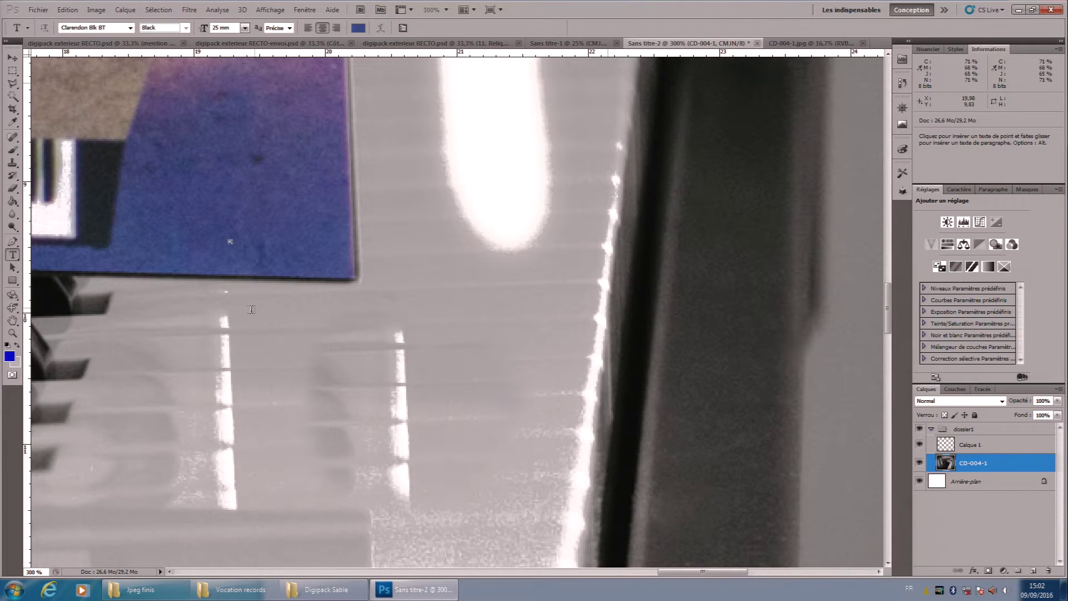
Add the text "AB" on the keys just below the sleeve, commit it, and move it to the right of the sleeve.
{"action": "left_click", "coordinate": [194, 352]}
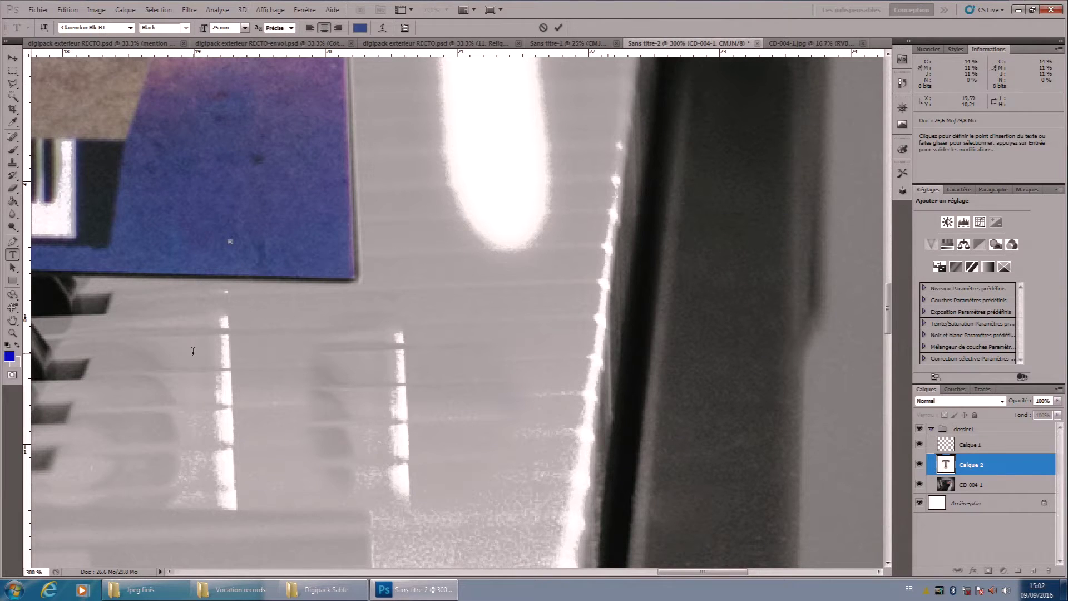
{"action": "type", "text": "A"}
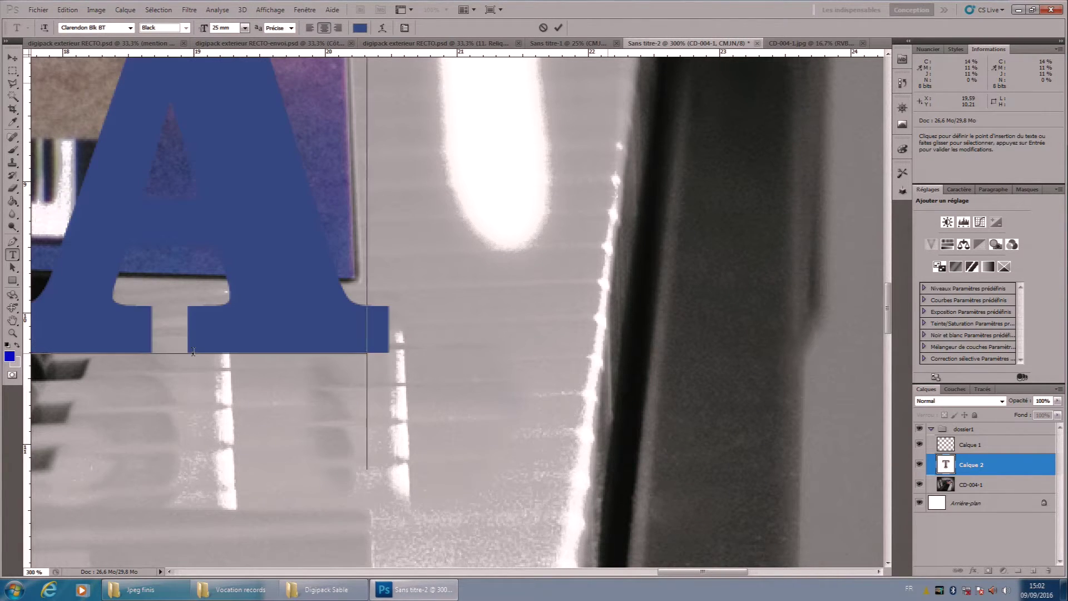
{"action": "type", "text": "B"}
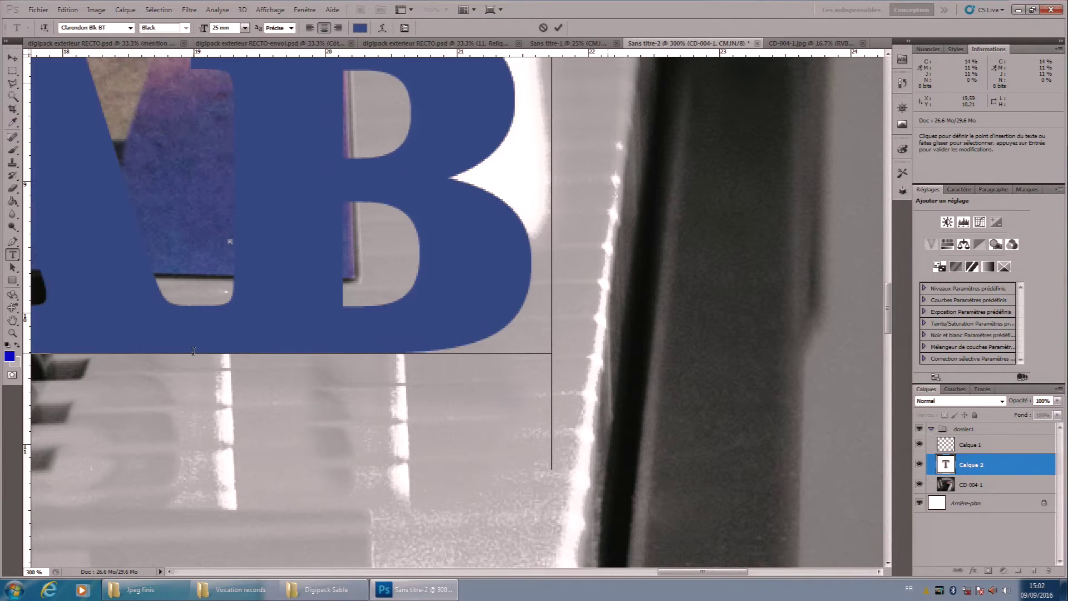
{"action": "key", "text": "ctrl+minus"}
{"action": "key", "text": "ctrl+minus"}
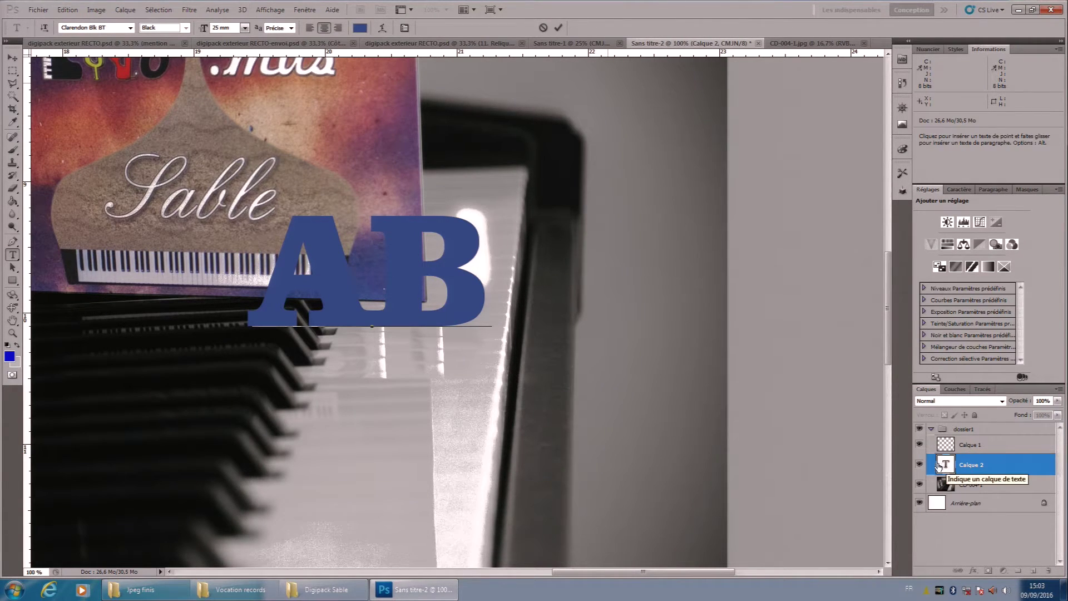
{"action": "left_click", "coordinate": [559, 29]}
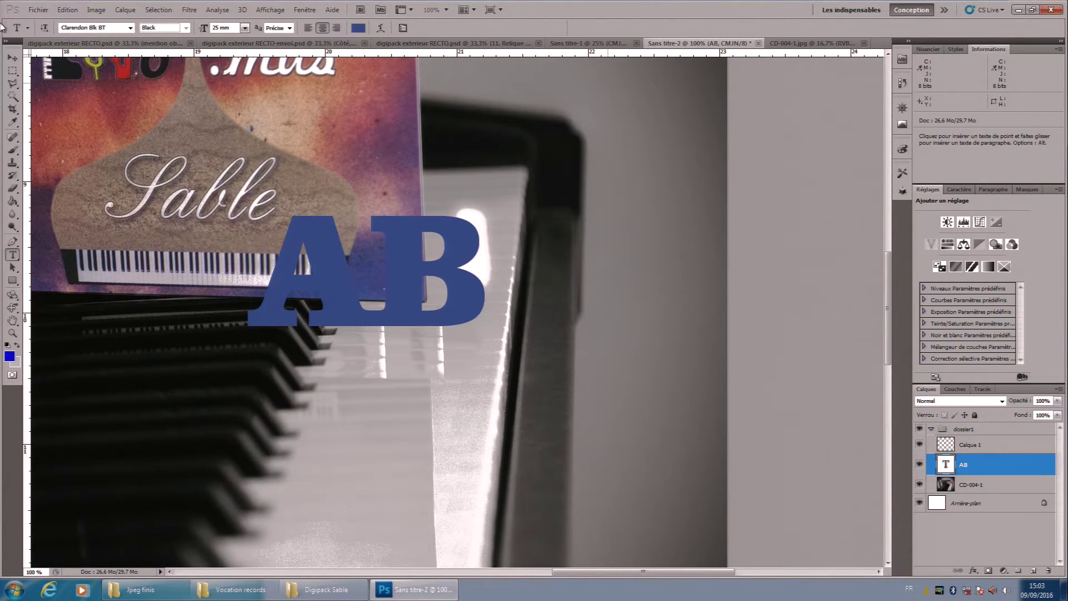
{"action": "left_click", "coordinate": [13, 59]}
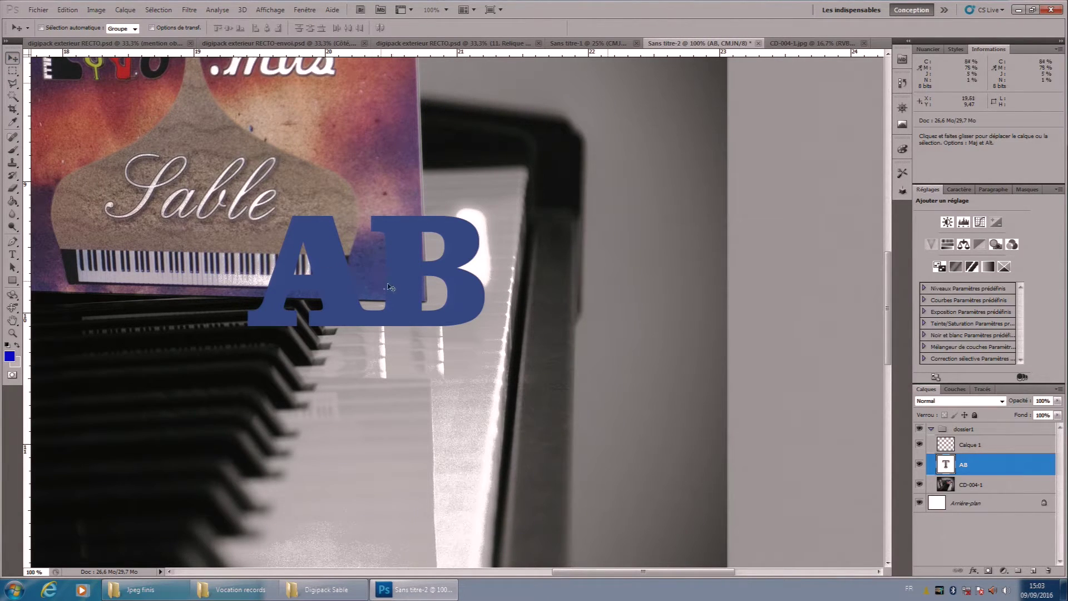
{"action": "left_click_drag", "start_coordinate": [412, 294], "coordinate": [603, 220]}
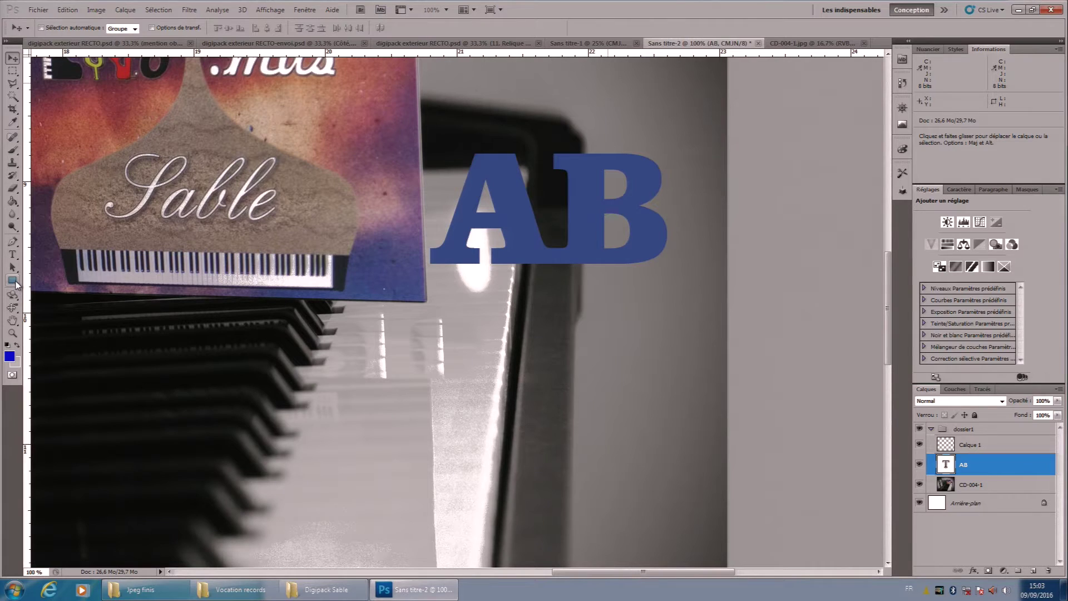
Draw a blue rectangle shape over the black keys just below the sleeve.
{"action": "left_click", "coordinate": [16, 284]}
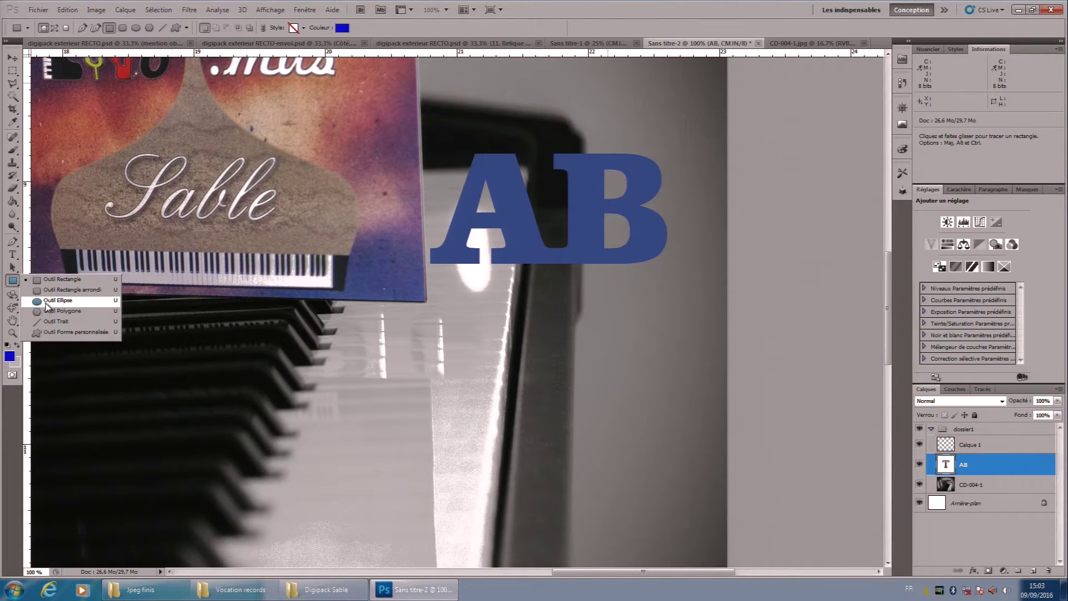
{"action": "left_click_drag", "start_coordinate": [107, 347], "coordinate": [311, 447]}
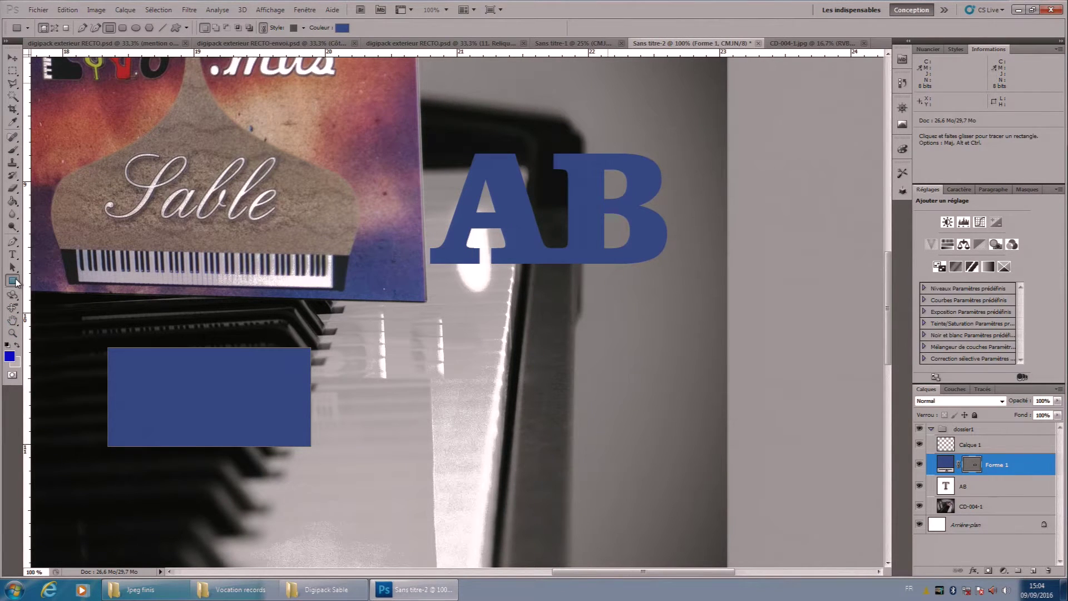
Examine the composition by panning with the Hand tool and zooming in and out, ending with the whole image in view.
{"action": "left_click", "coordinate": [12, 320]}
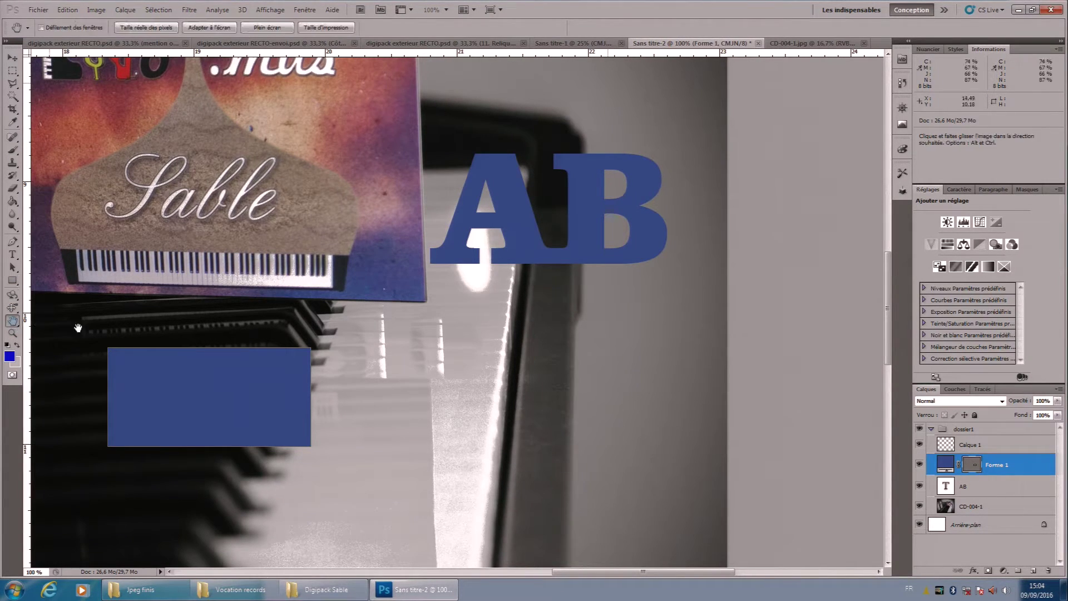
{"action": "left_click_drag", "start_coordinate": [400, 375], "coordinate": [477, 505]}
{"action": "key", "text": "ctrl+minus"}
{"action": "key", "text": "ctrl+minus"}
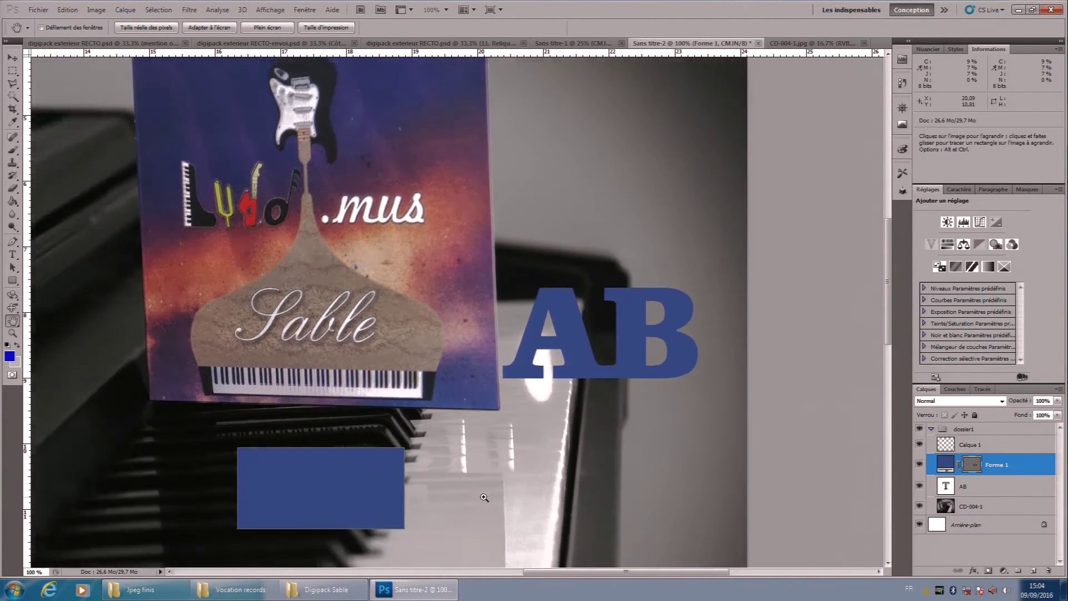
{"action": "key", "text": "ctrl+minus"}
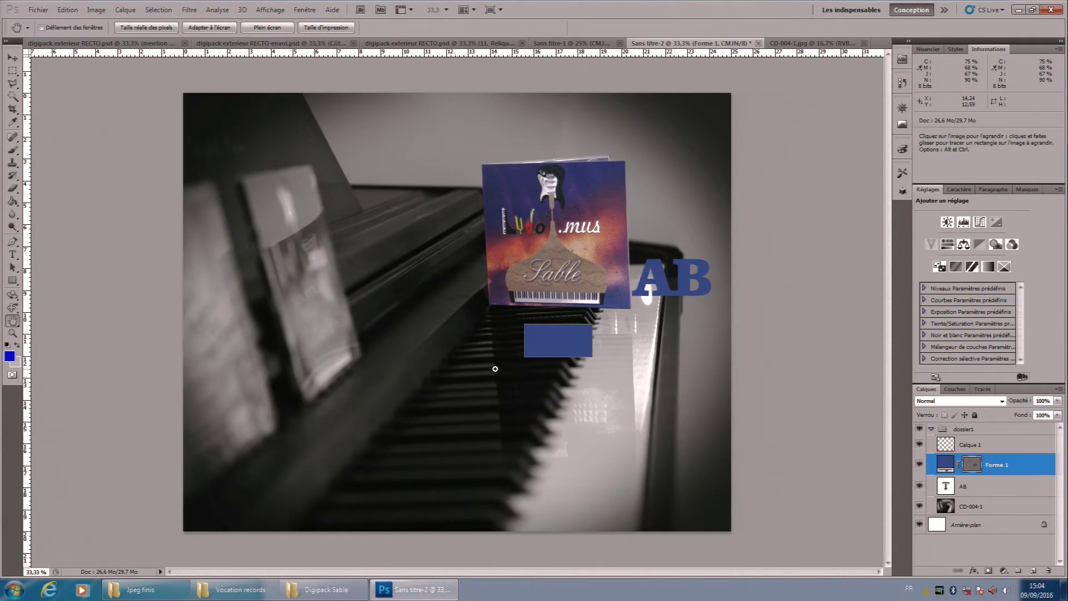
{"action": "key", "text": "ctrl+plus"}
{"action": "key", "text": "ctrl+plus"}
{"action": "left_click_drag", "start_coordinate": [496, 370], "coordinate": [534, 316]}
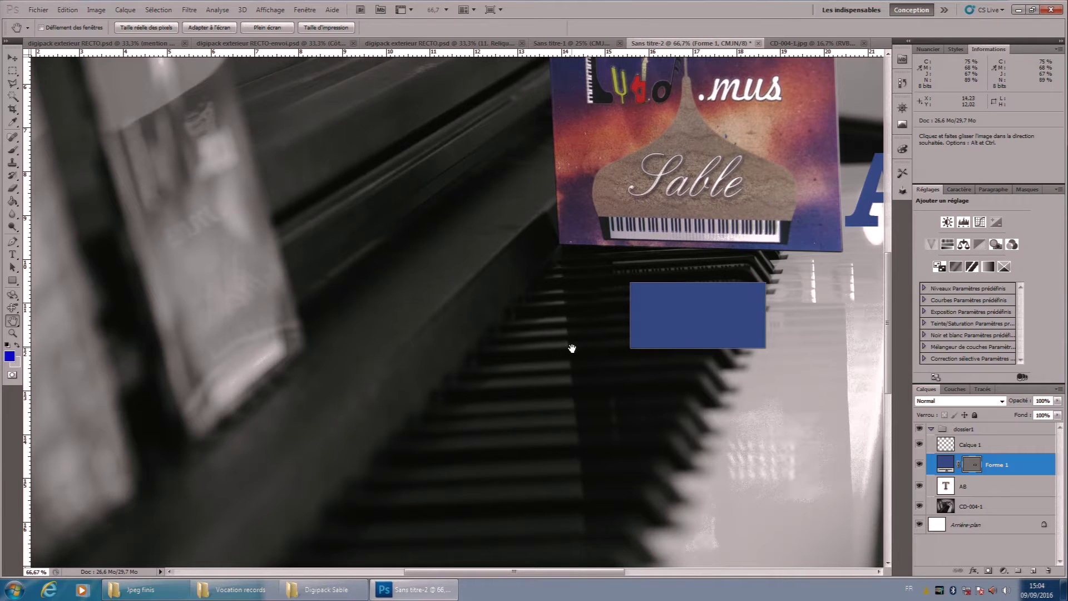
{"action": "key", "text": "ctrl+minus"}
{"action": "key", "text": "ctrl+minus"}
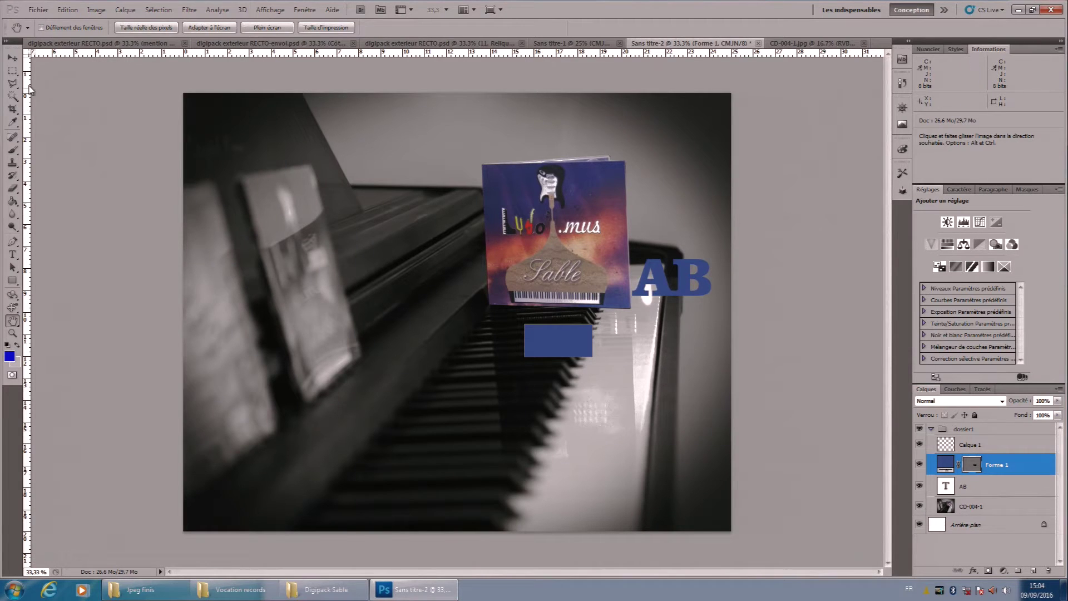
Make a rectangular selection about 10.27 wide by 8.69 high around the blurred sheet standing on the piano.
{"action": "key", "text": "m"}
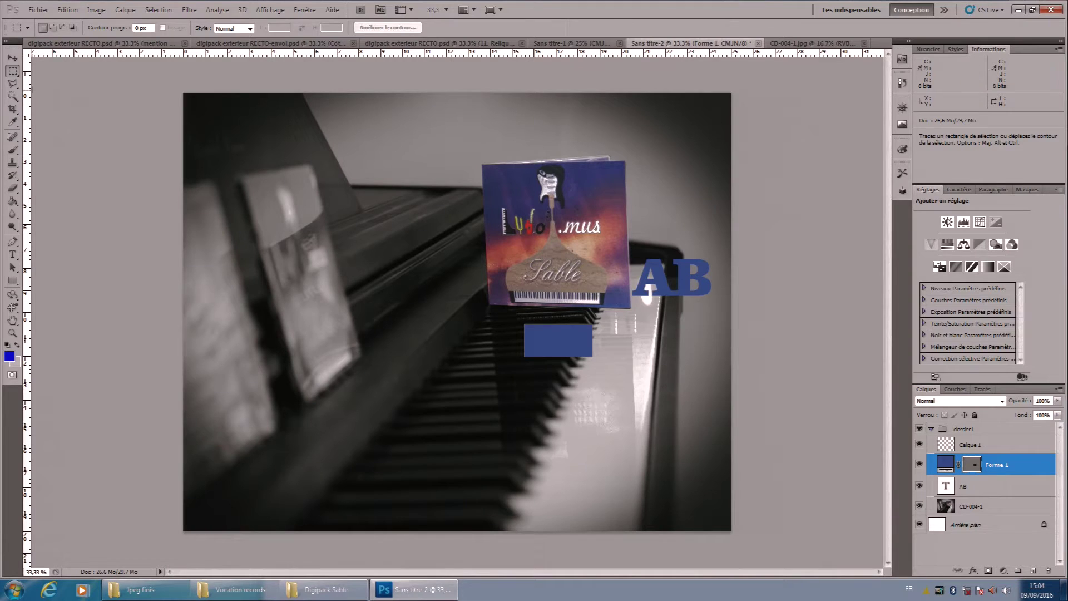
{"action": "left_click_drag", "start_coordinate": [217, 149], "coordinate": [280, 233]}
{"action": "left_click_drag", "start_coordinate": [441, 340], "coordinate": [443, 339]}
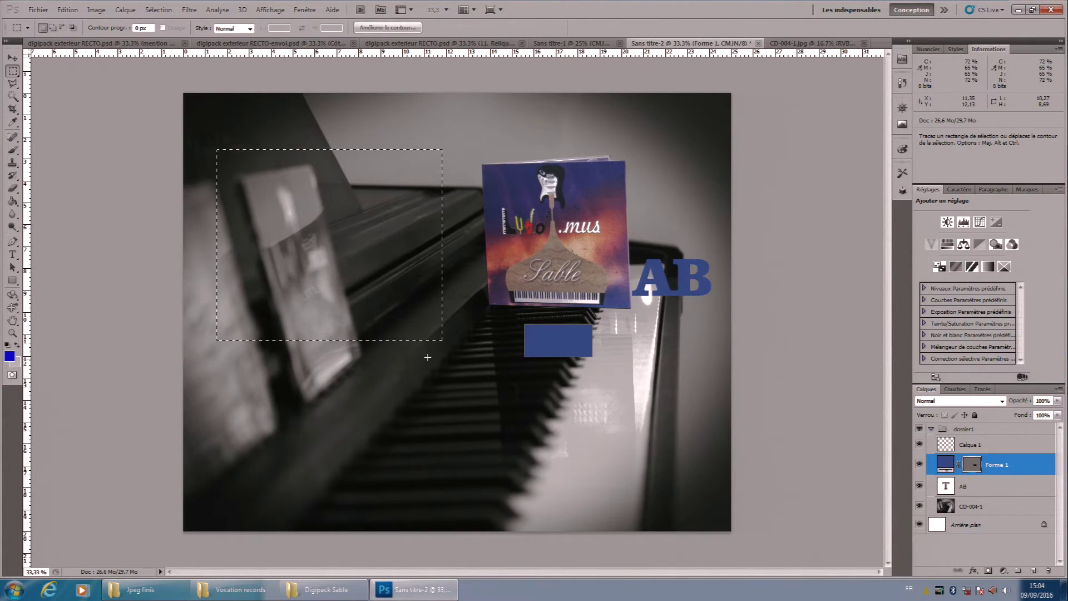
Move the selection outline slightly upward with Transform Selection, and cancel the transformation.
{"action": "right_click", "coordinate": [345, 253]}
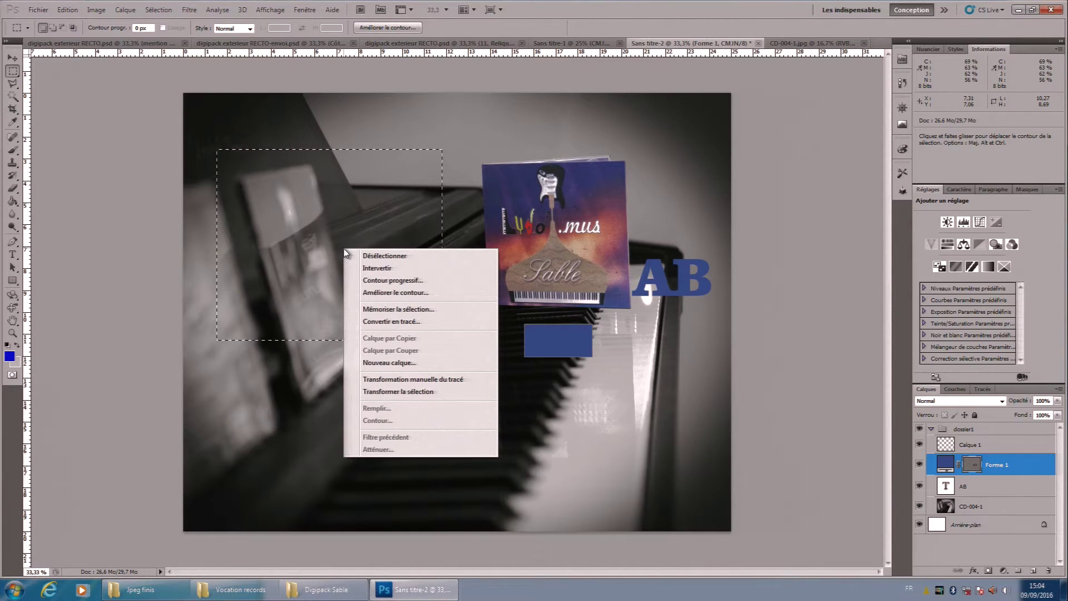
{"action": "left_click", "coordinate": [399, 392]}
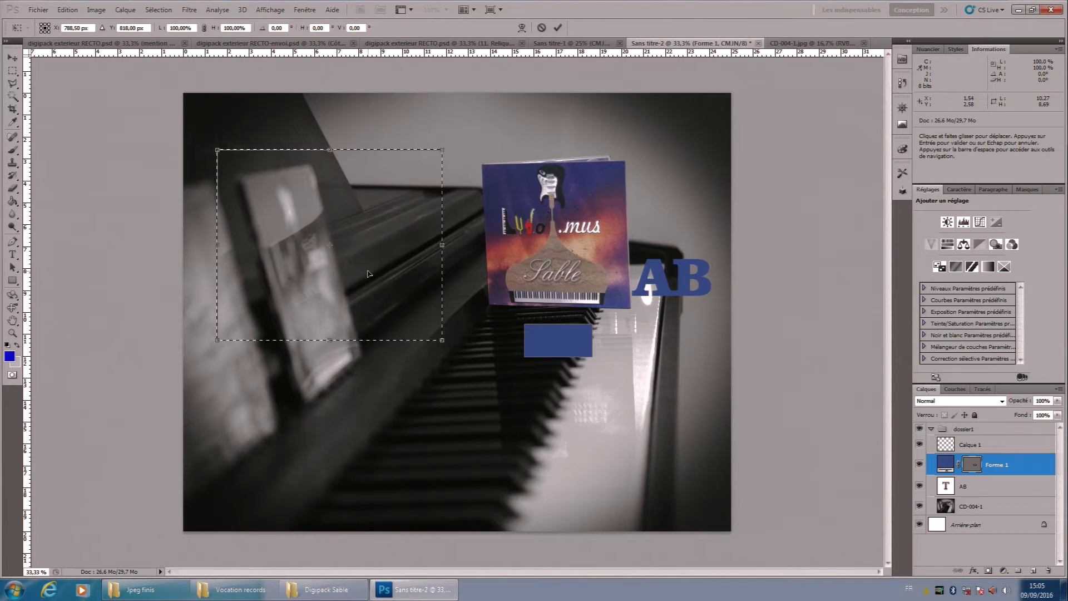
{"action": "left_click_drag", "start_coordinate": [404, 253], "coordinate": [387, 255]}
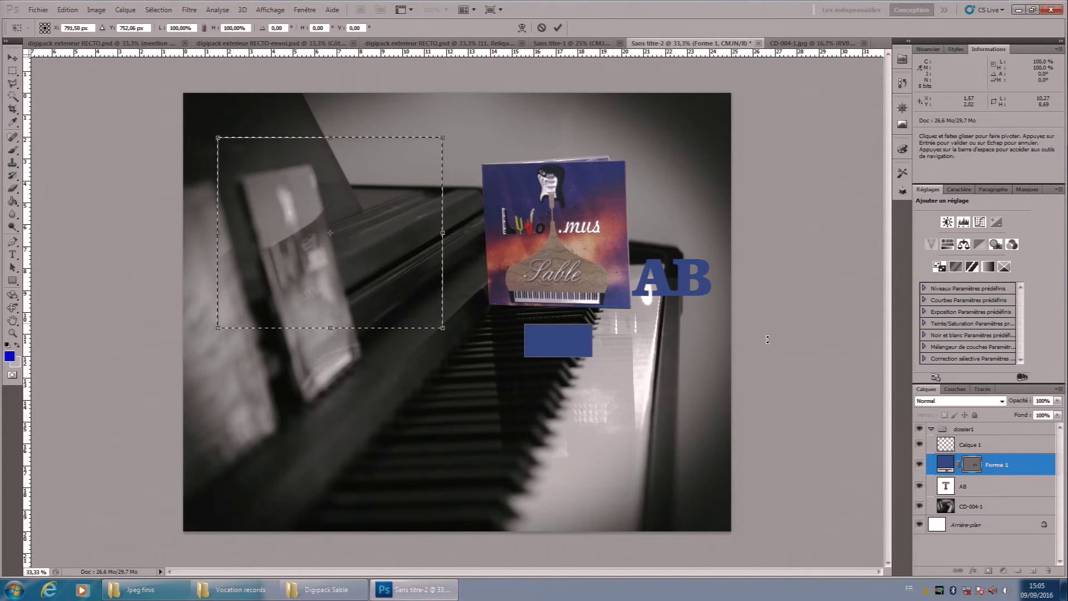
{"action": "left_click", "coordinate": [540, 29]}
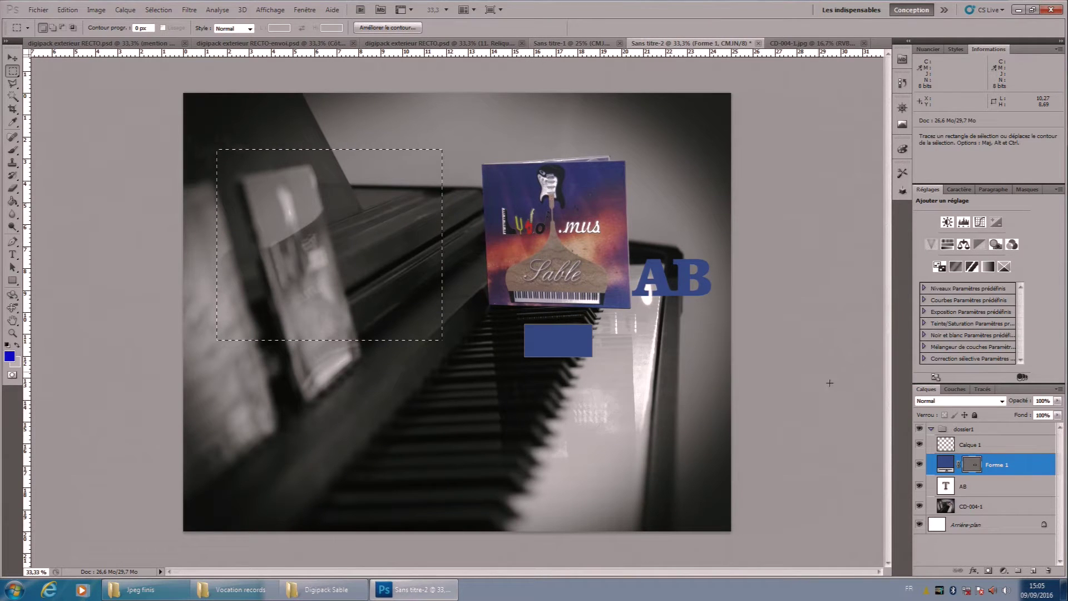
Try scaling down the selected area of the CD-004-1 layer with Free Transform, to about 78.5% wide and 54.1% high, undoing each attempt.
{"action": "left_click", "coordinate": [982, 507]}
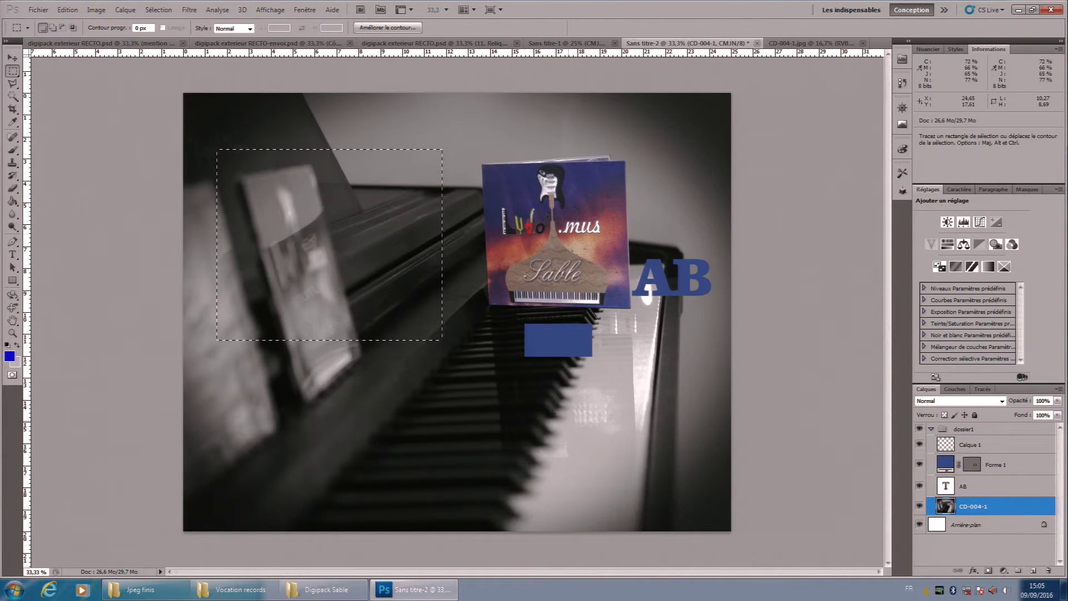
{"action": "right_click", "coordinate": [327, 254]}
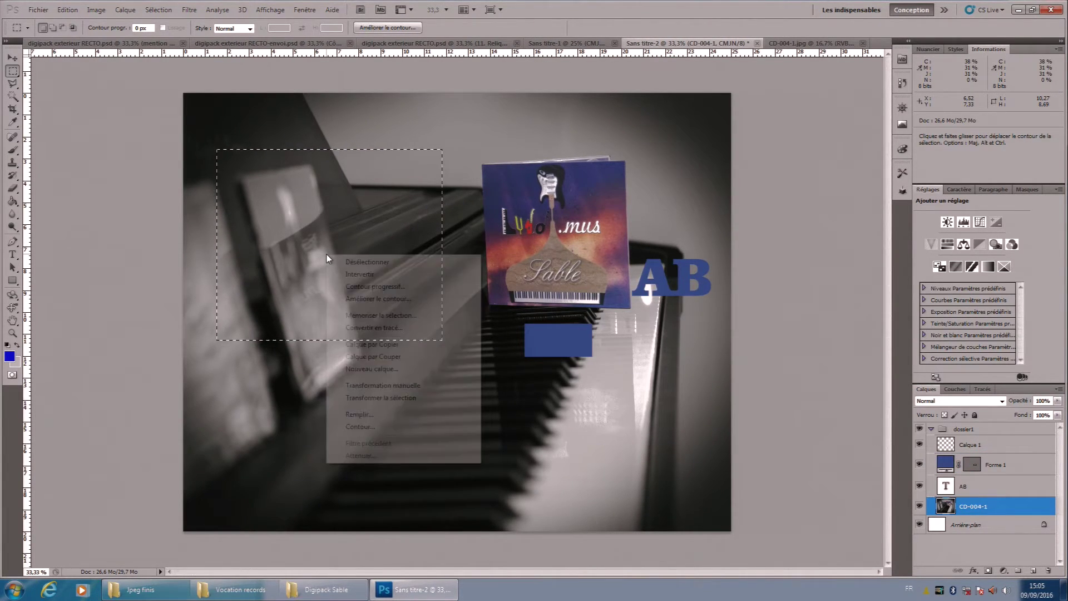
{"action": "left_click", "coordinate": [410, 389]}
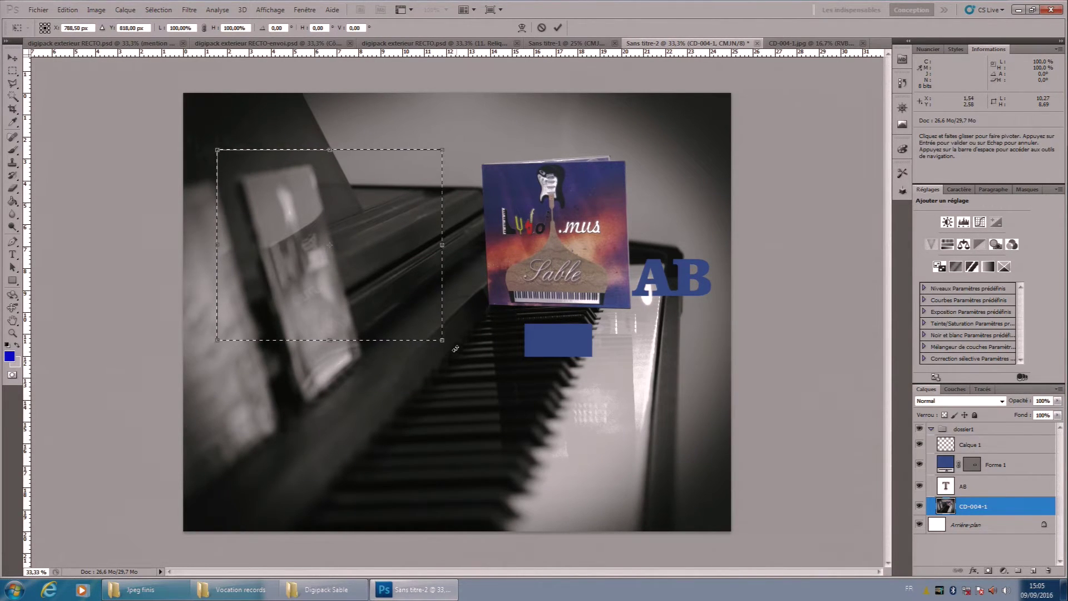
{"action": "left_click_drag", "start_coordinate": [445, 148], "coordinate": [397, 236]}
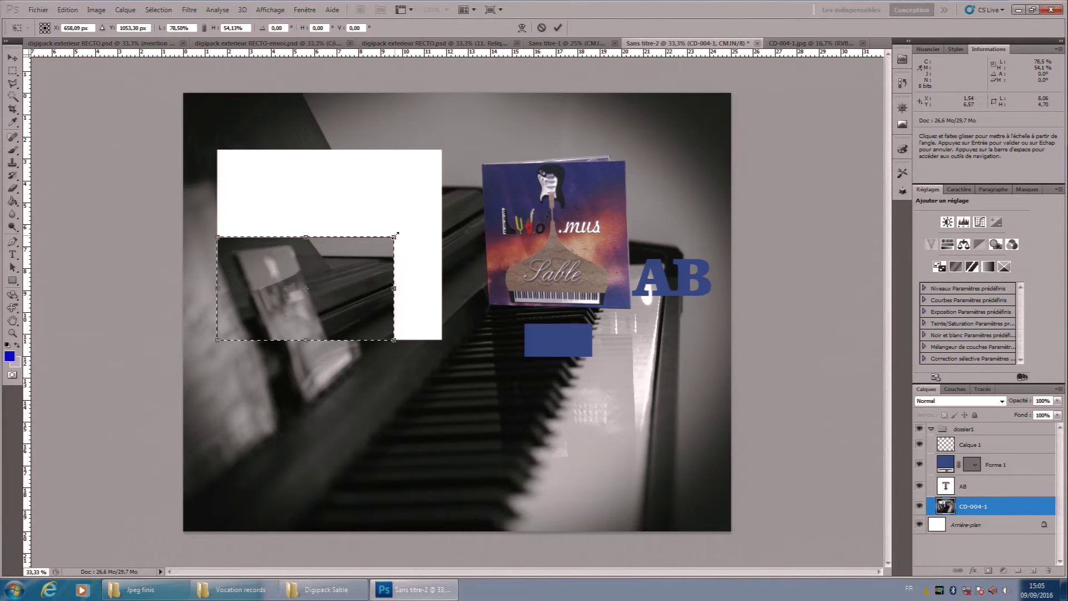
{"action": "key", "text": "ctrl+z"}
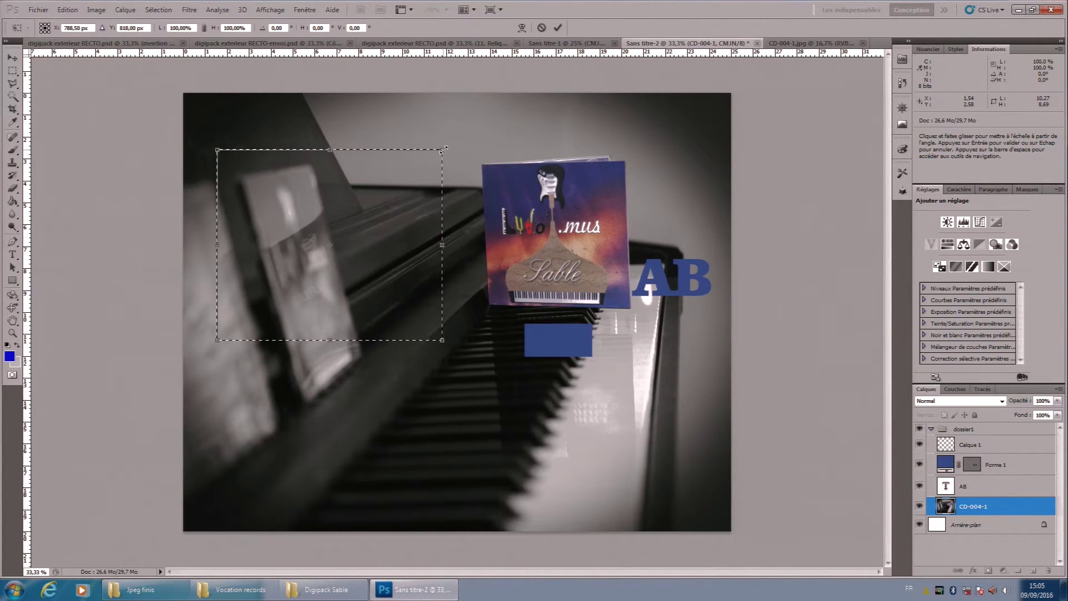
{"action": "left_click_drag", "start_coordinate": [445, 149], "coordinate": [342, 234]}
{"action": "key", "text": "ctrl+z"}
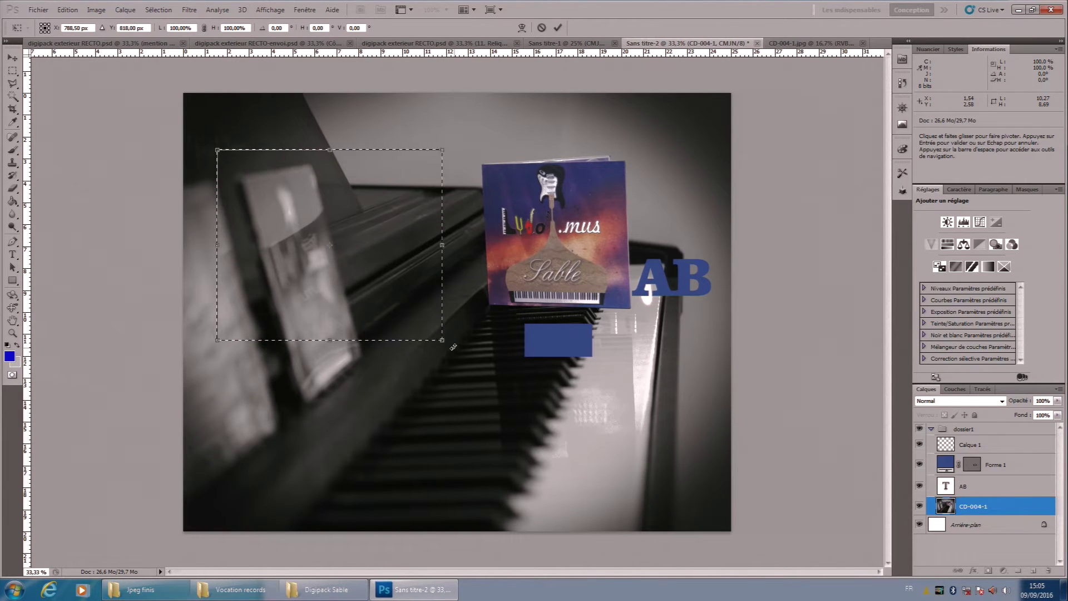
Try rotating the selected photo area freehand and by exactly -90 degrees, and cancel the transformation.
{"action": "left_click_drag", "start_coordinate": [406, 366], "coordinate": [476, 300]}
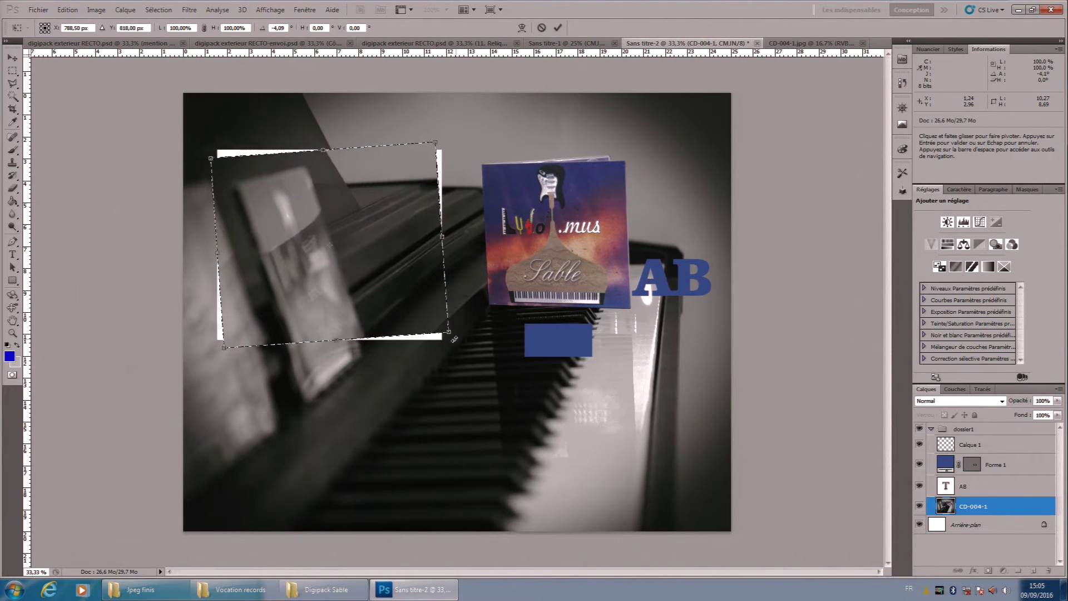
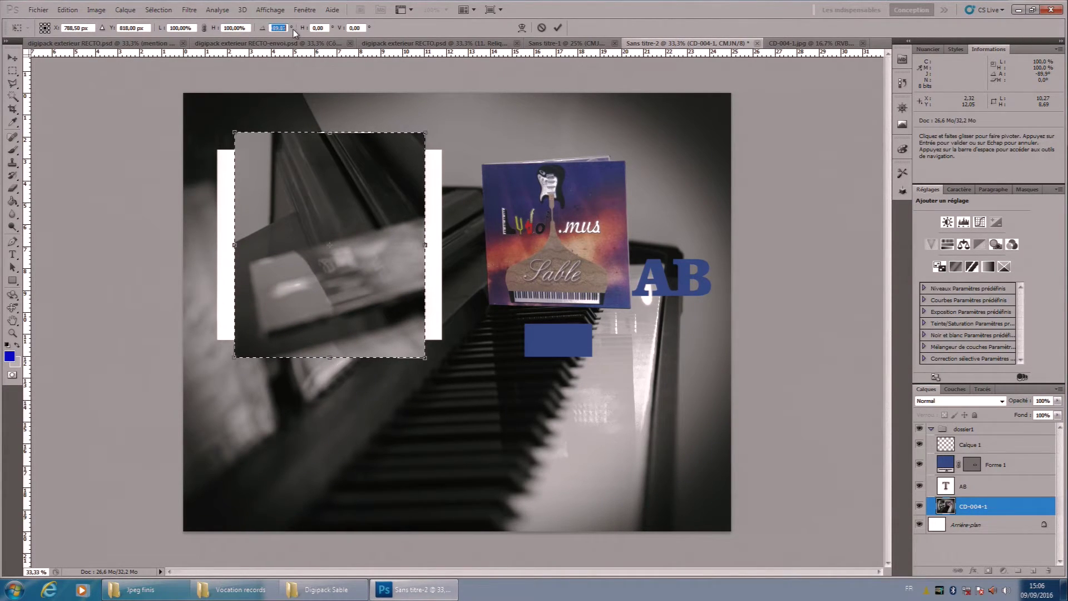
{"action": "type", "text": "-90"}
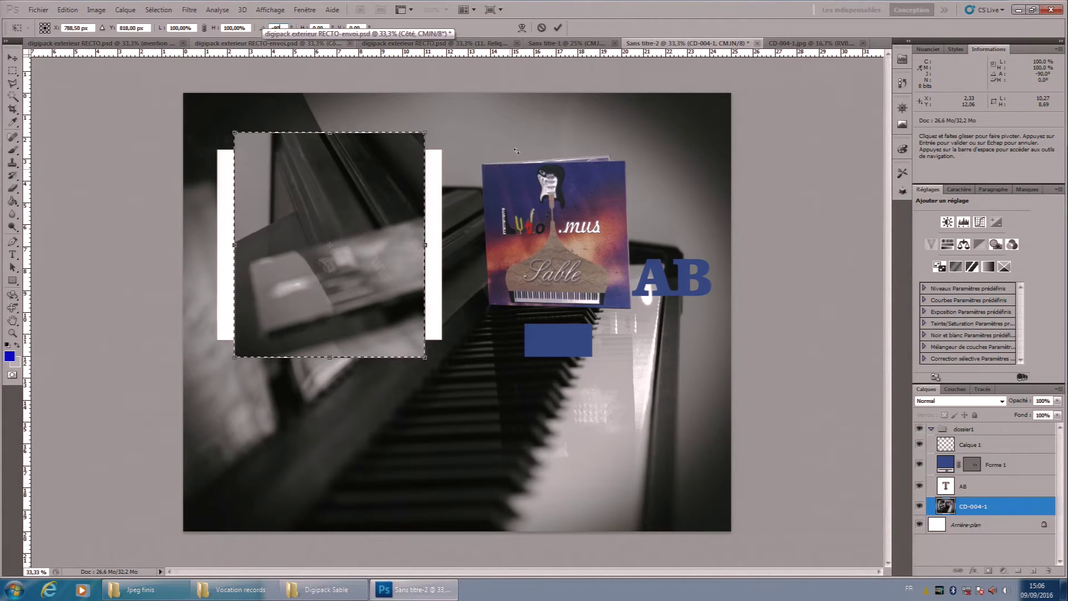
{"action": "left_click", "coordinate": [542, 32]}
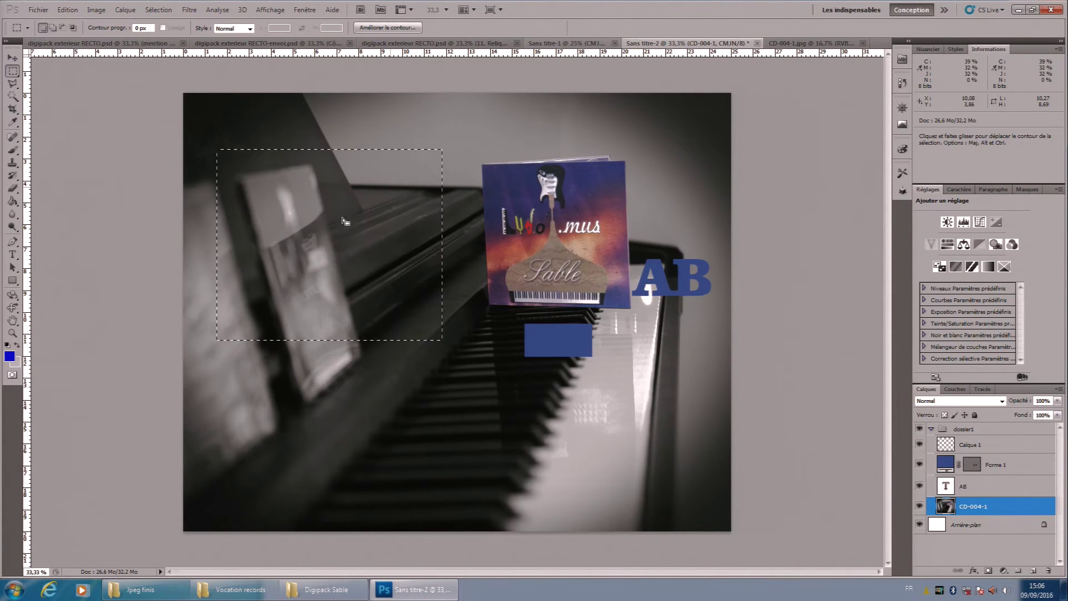
Look through the transform variants for the selected photo area, try the Symétrie axe vertical flip, and undo it.
{"action": "right_click", "coordinate": [375, 215]}
{"action": "left_click", "coordinate": [441, 360]}
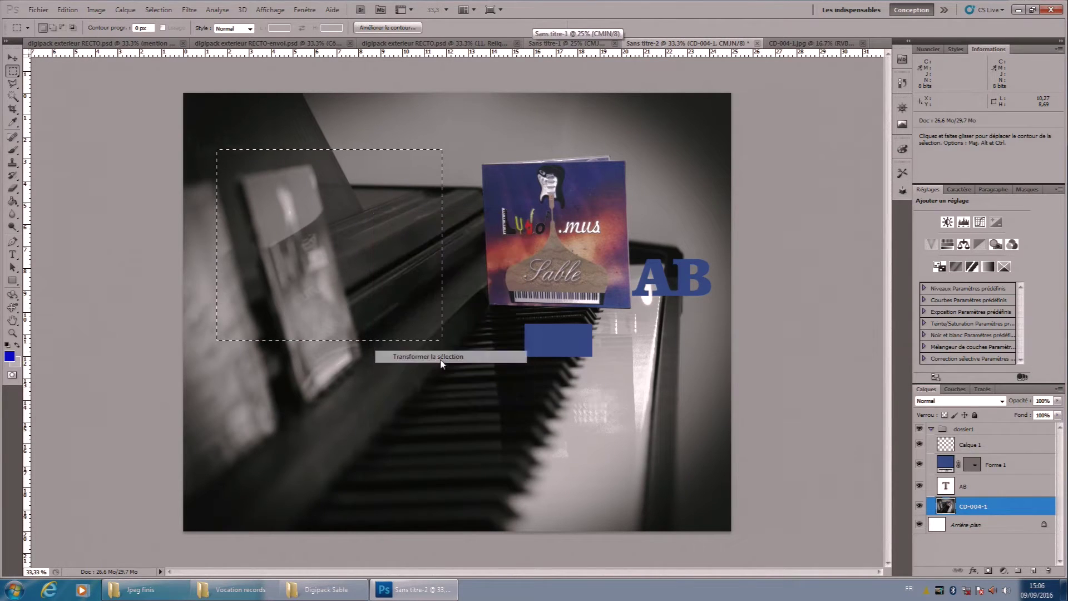
{"action": "right_click", "coordinate": [399, 270]}
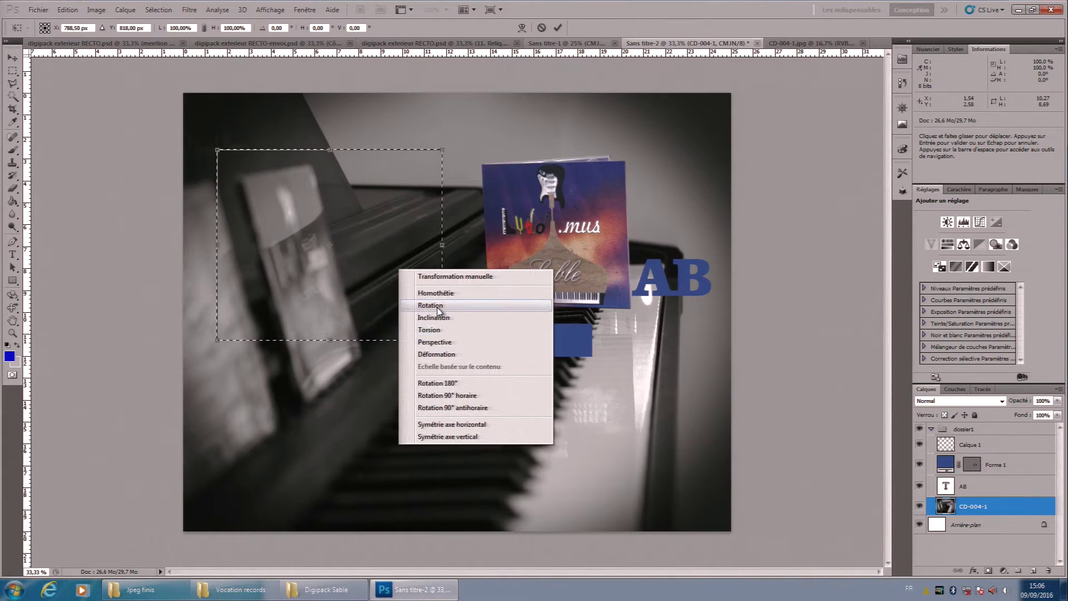
{"action": "left_click", "coordinate": [455, 277]}
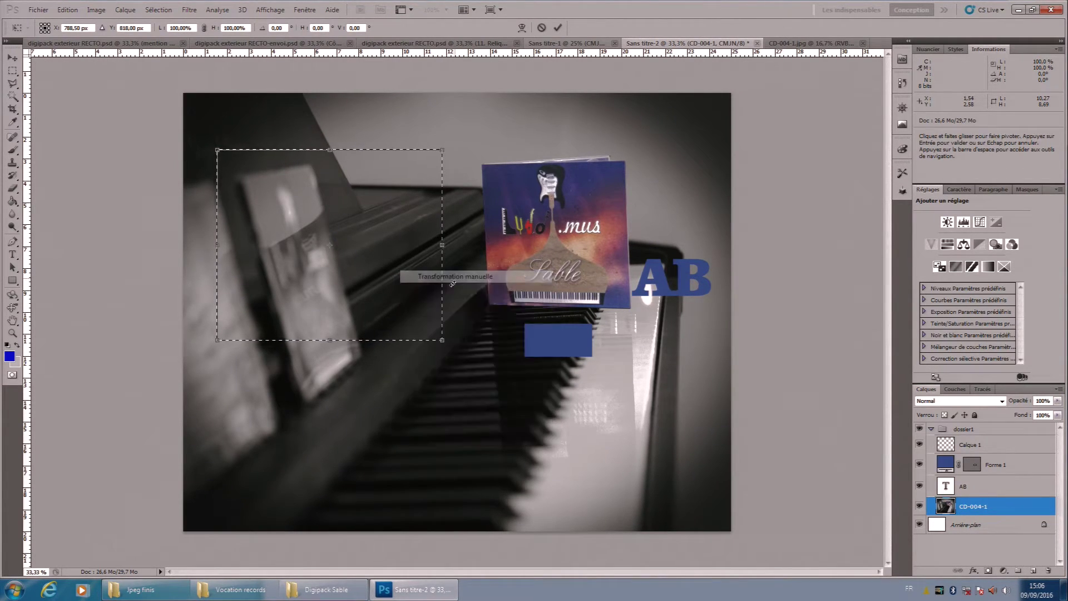
{"action": "right_click", "coordinate": [356, 264]}
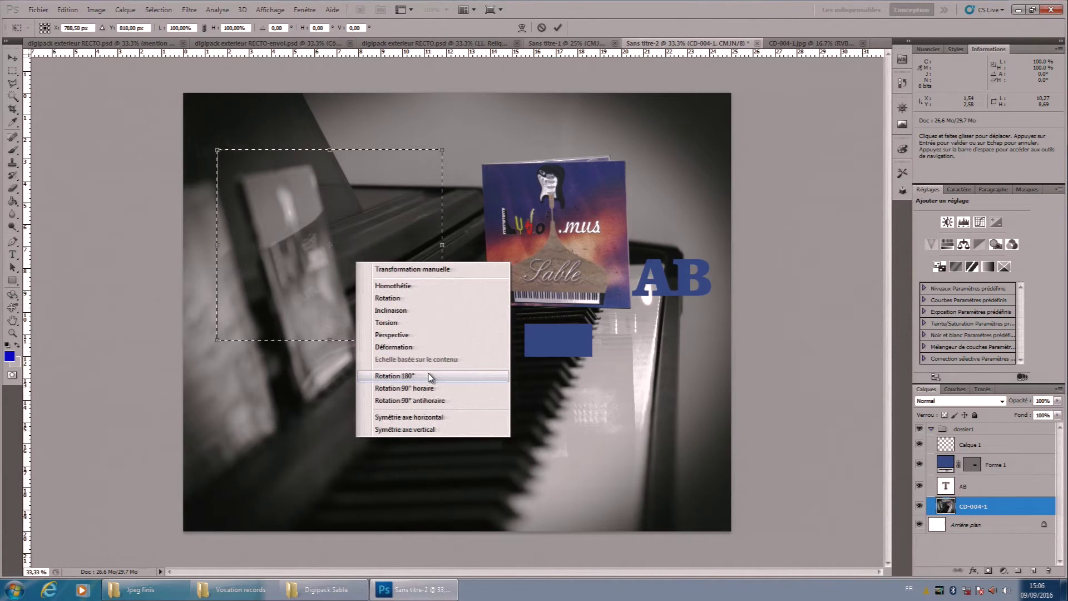
{"action": "left_click", "coordinate": [347, 248]}
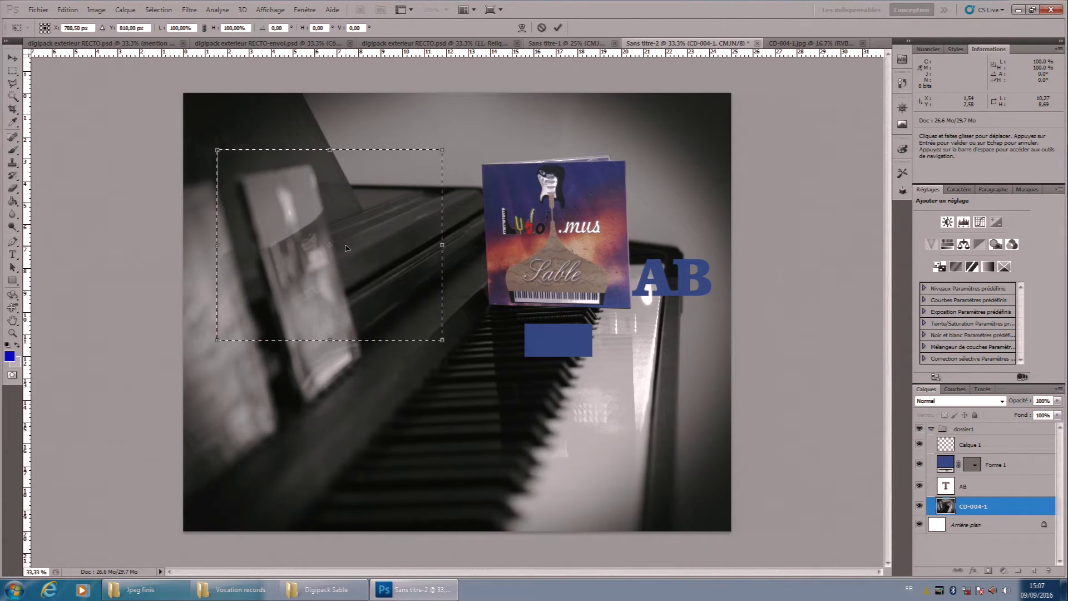
{"action": "right_click", "coordinate": [347, 248]}
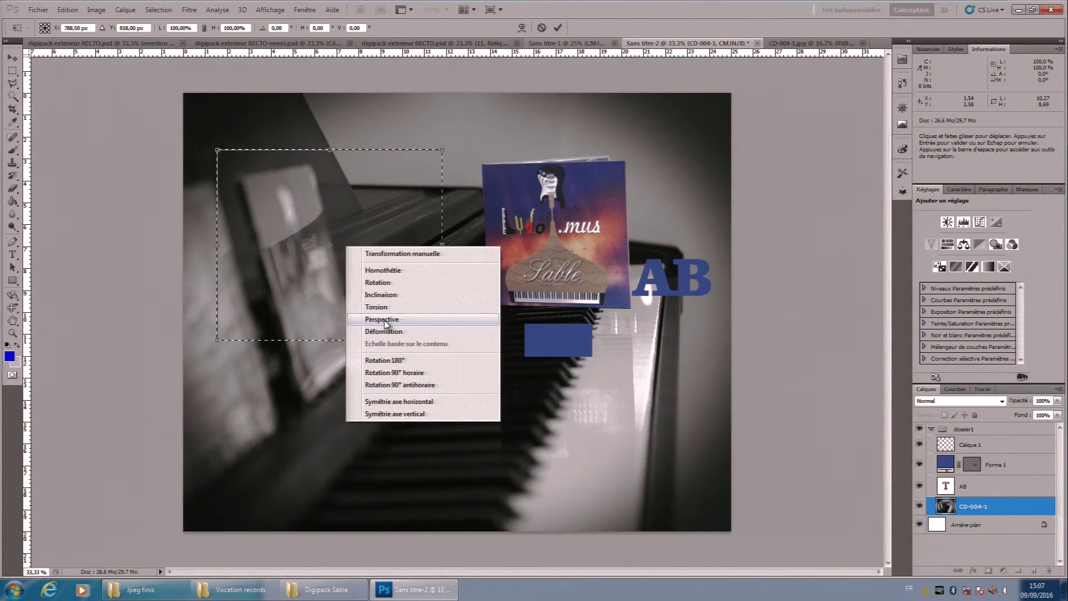
{"action": "left_click", "coordinate": [410, 415]}
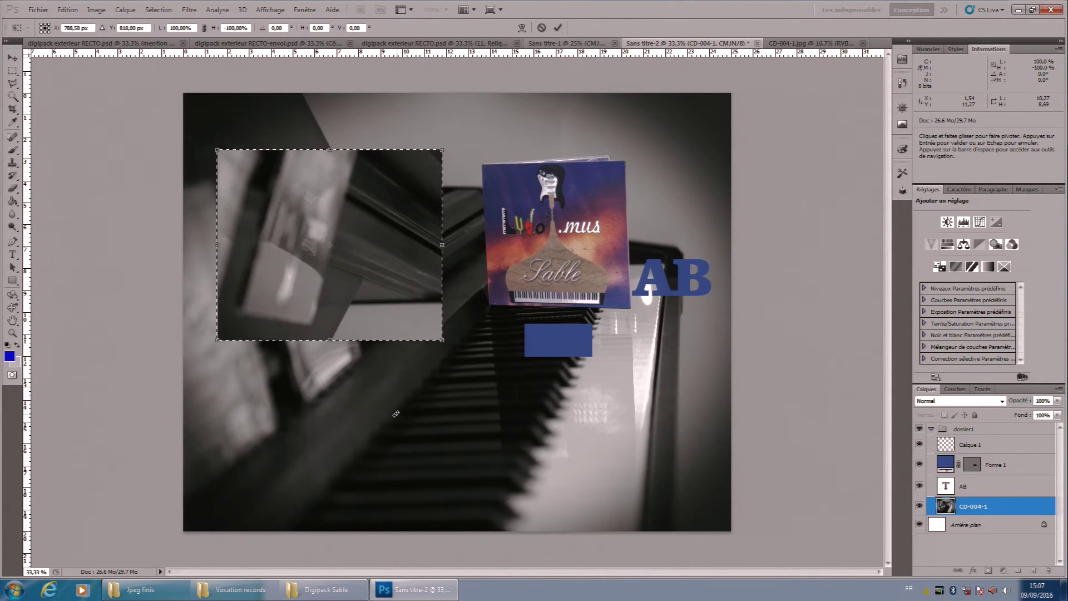
{"action": "right_click", "coordinate": [386, 268]}
{"action": "left_click", "coordinate": [330, 216]}
{"action": "key", "text": "ctrl+z"}
Try distorting the selected photo area with Torsion by pulling its upper-right corner inward, and undo the distortion.
{"action": "right_click", "coordinate": [387, 225]}
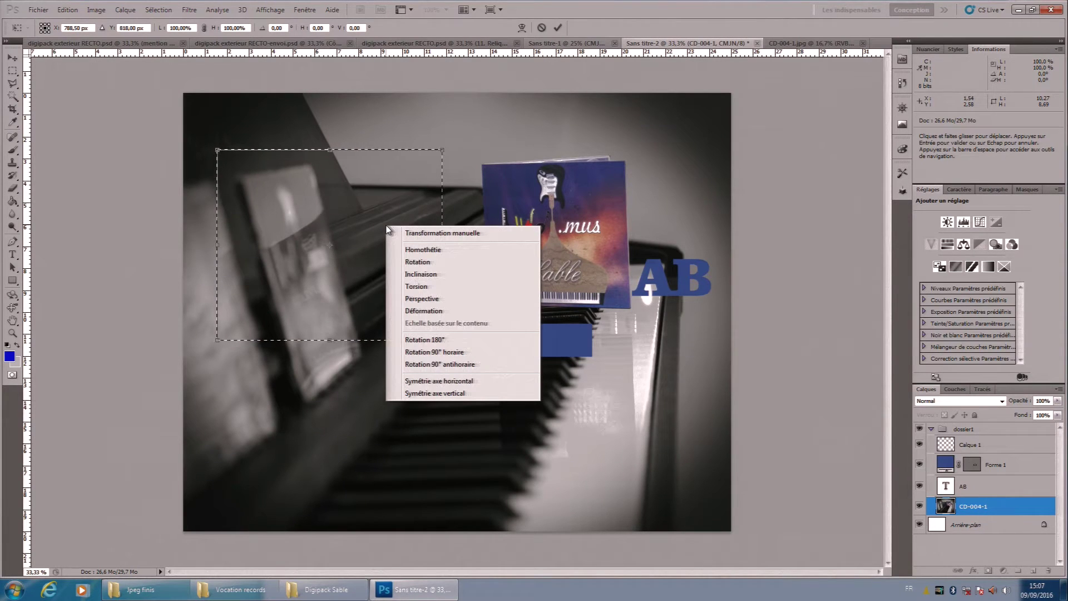
{"action": "left_click", "coordinate": [425, 286]}
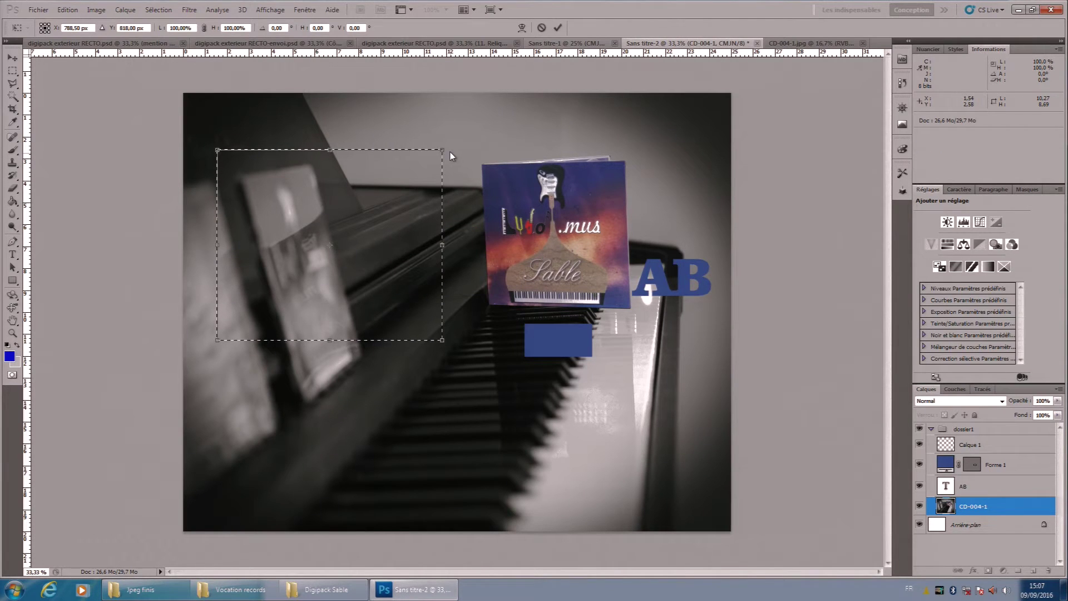
{"action": "left_click_drag", "start_coordinate": [443, 150], "coordinate": [433, 184]}
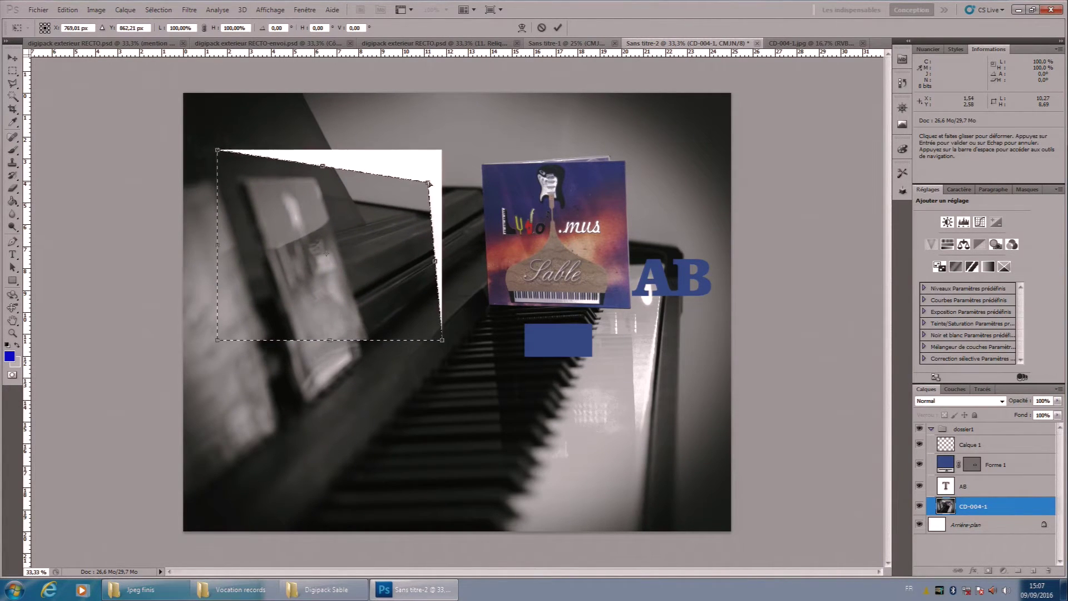
{"action": "key", "text": "ctrl+z"}
Try a Perspective transformation that widens the base of the selected photo area to about 110.9%, and cancel it.
{"action": "right_click", "coordinate": [388, 193]}
{"action": "left_click", "coordinate": [436, 266]}
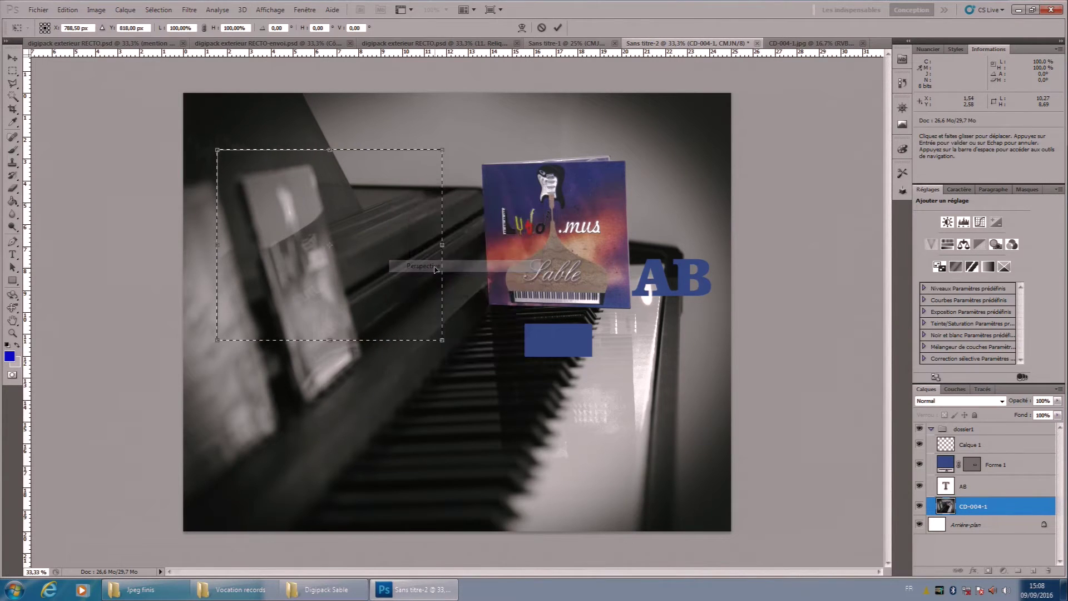
{"action": "mouse_move", "coordinate": [443, 343]}
{"action": "left_mouse_down"}
{"action": "mouse_move", "coordinate": [581, 356]}
{"action": "mouse_move", "coordinate": [455, 351]}
{"action": "left_mouse_up"}
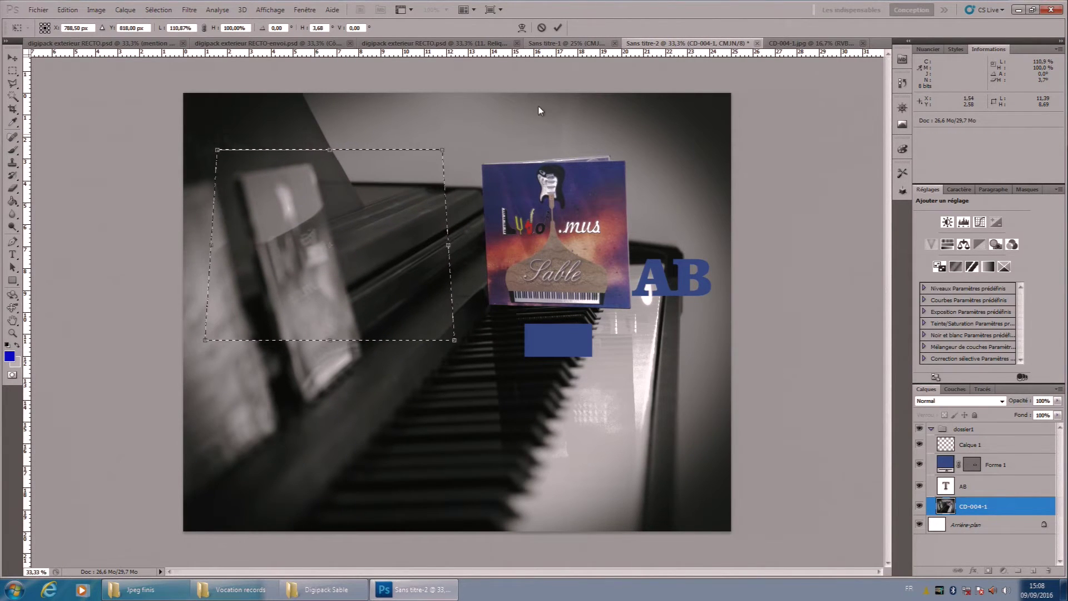
{"action": "left_click", "coordinate": [541, 28]}
{"action": "key", "text": "ctrl+t"}
{"action": "right_click", "coordinate": [349, 309]}
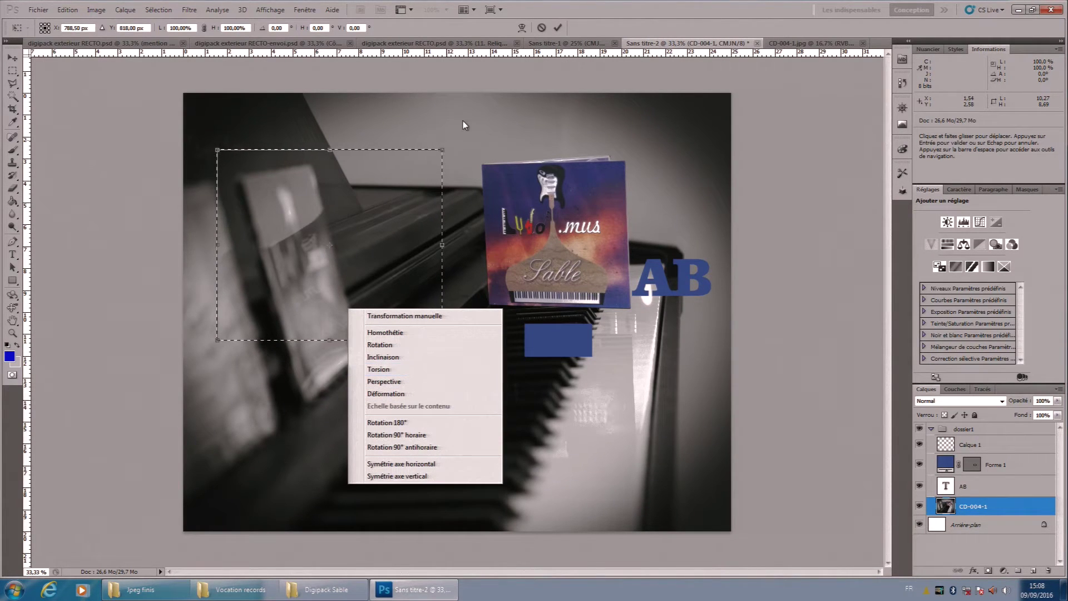
{"action": "left_click", "coordinate": [538, 31]}
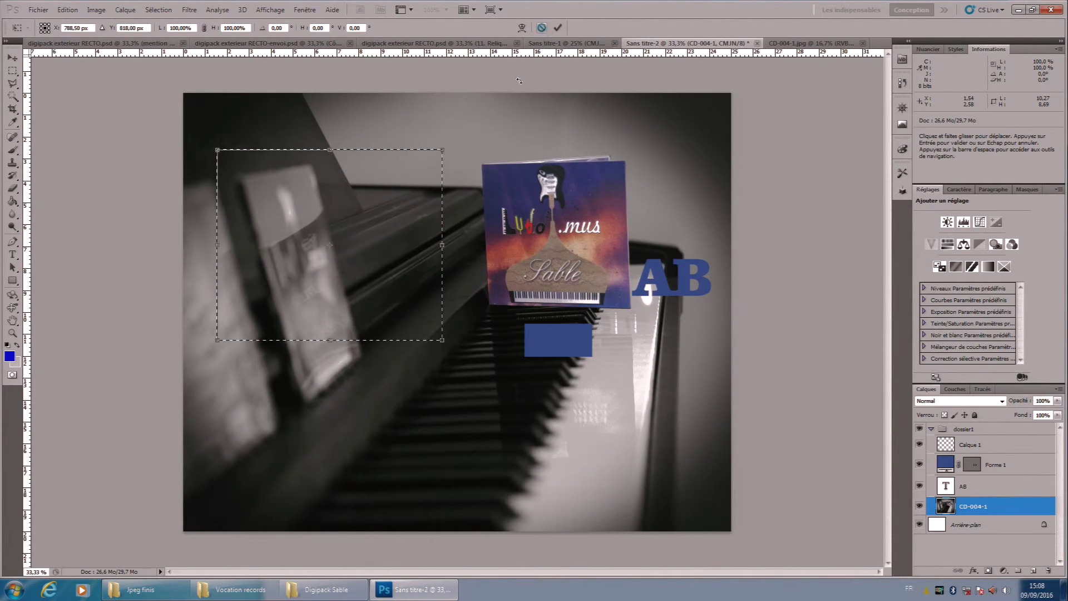
{"action": "left_click", "coordinate": [542, 28]}
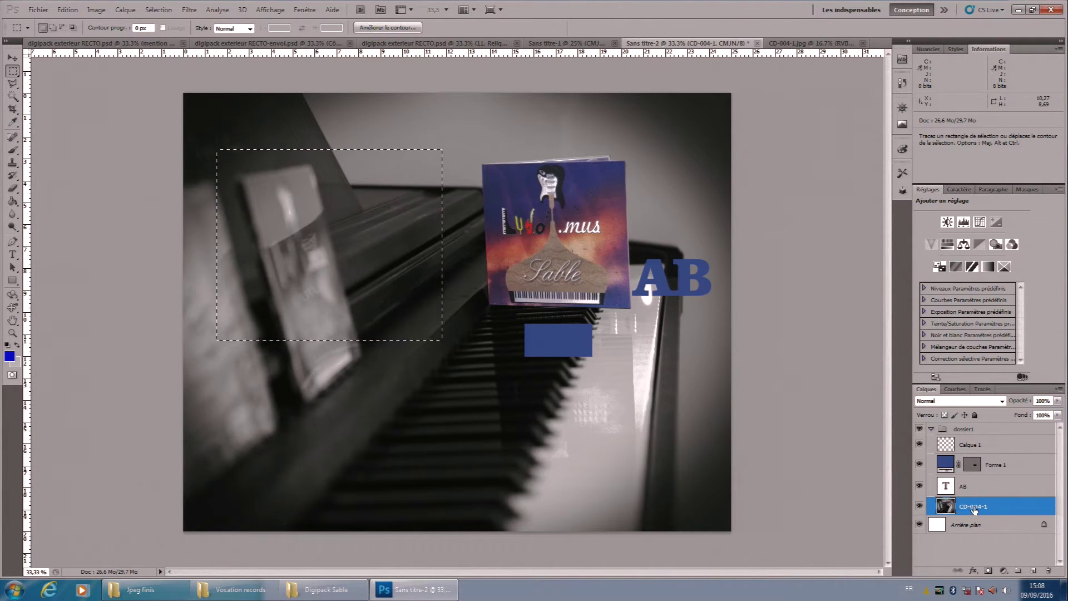
Clear the rectangular selection, inspect the CD-004-1 layer's blending options and list of layer effects, and close the layer style settings.
{"action": "left_click", "coordinate": [809, 492]}
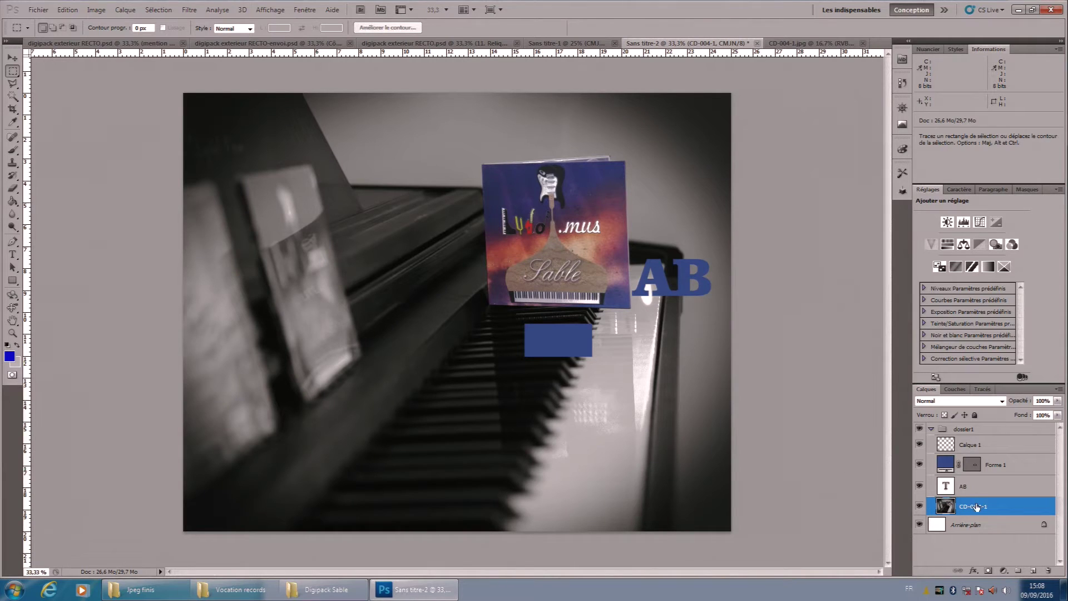
{"action": "double_click", "coordinate": [1014, 512]}
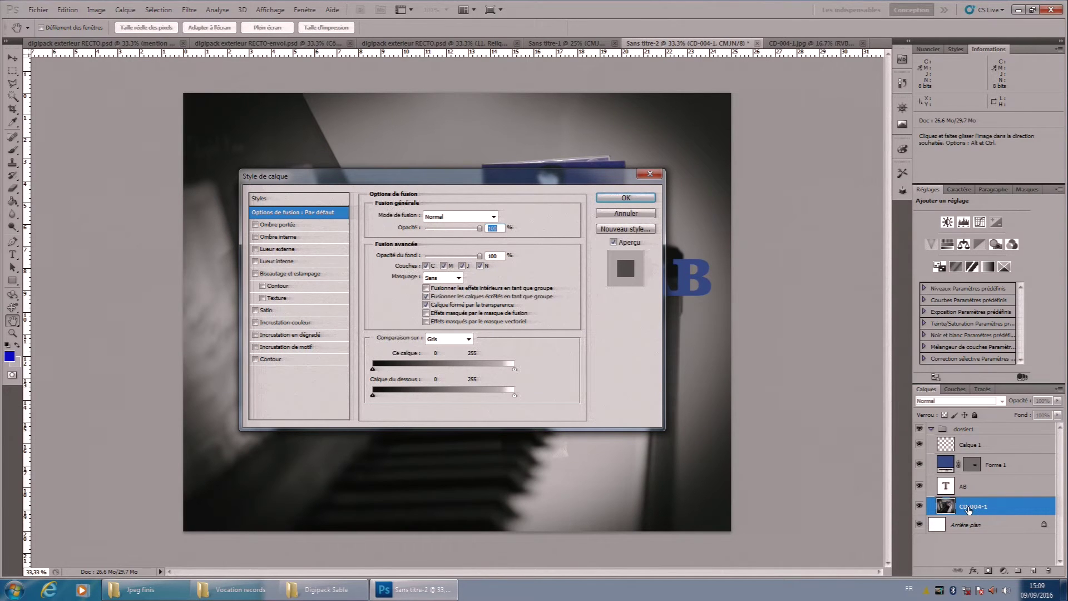
{"action": "left_click_drag", "start_coordinate": [459, 181], "coordinate": [650, 128]}
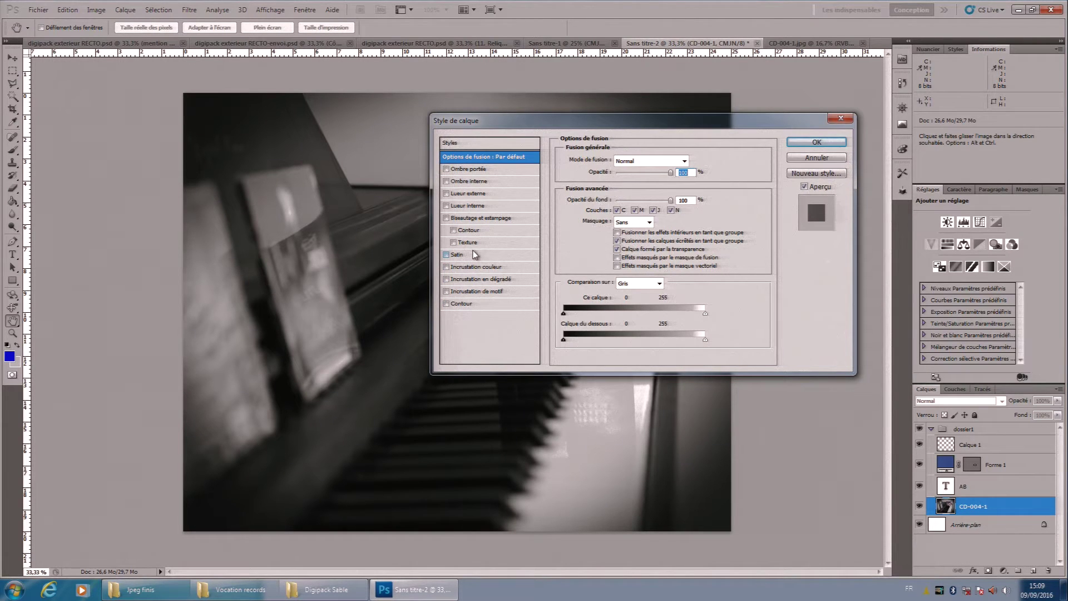
{"action": "left_click_drag", "start_coordinate": [593, 126], "coordinate": [209, 75]}
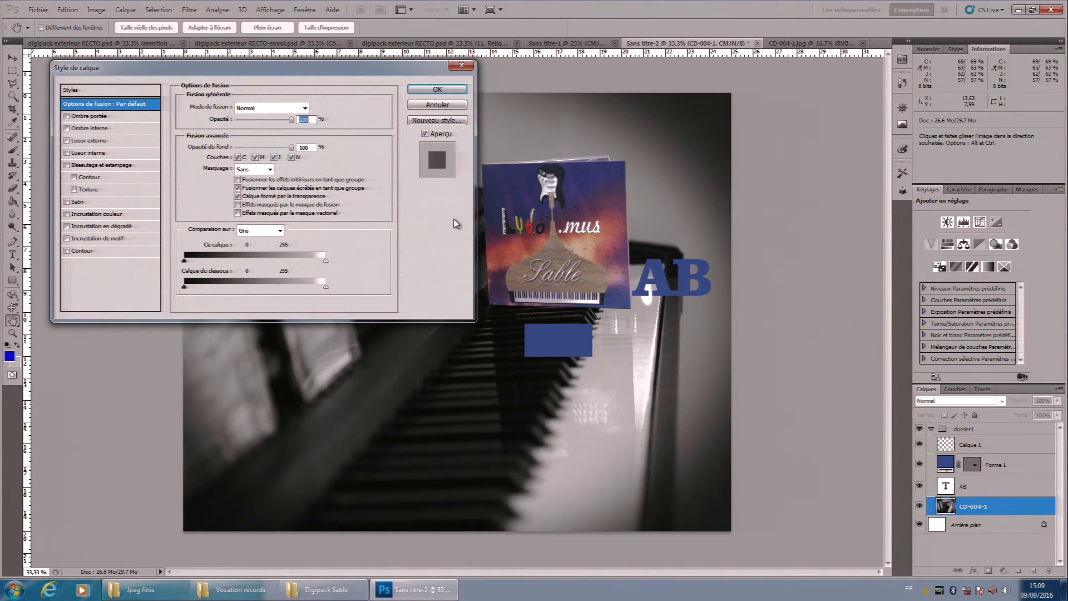
{"action": "key", "text": "Return"}
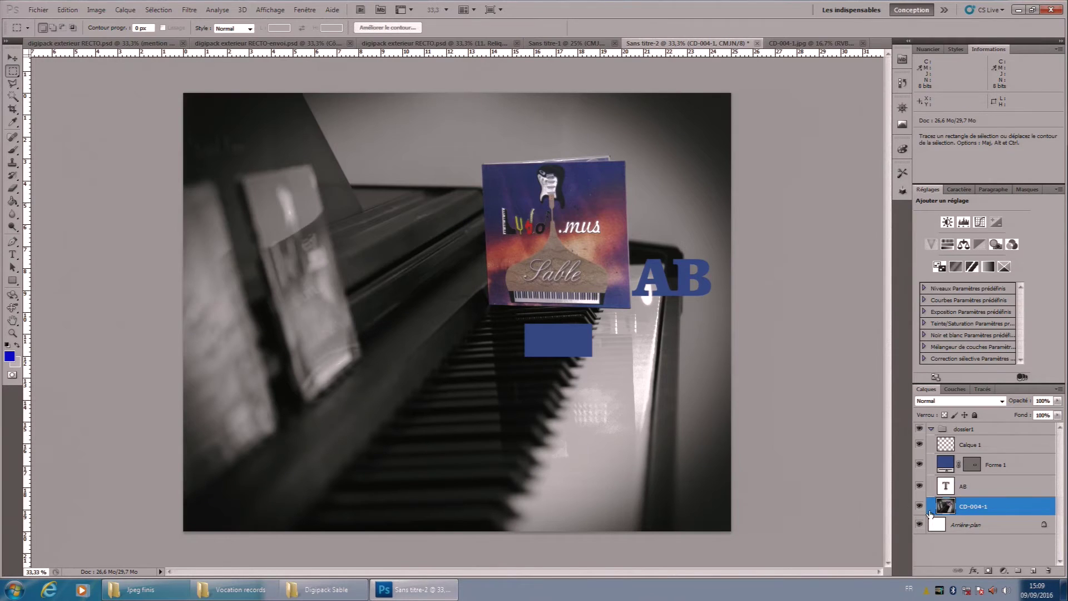
Fill the Arrière-plan layer with the blue foreground colour using the Paint Bucket, and check the layer stack by toggling layer visibility.
{"action": "left_click", "coordinate": [937, 528]}
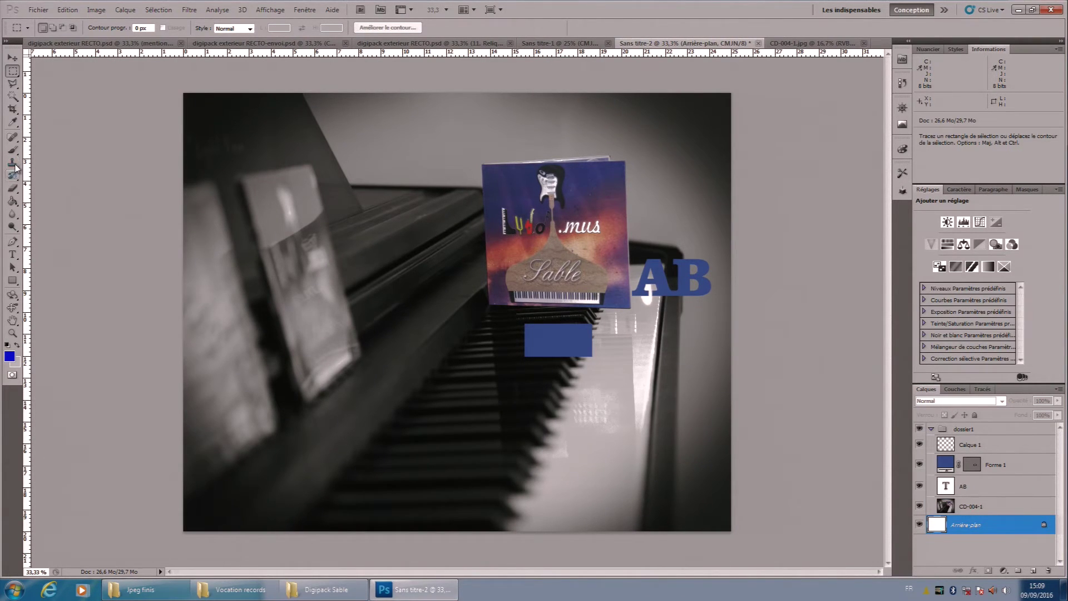
{"action": "left_click", "coordinate": [13, 203]}
{"action": "left_click", "coordinate": [341, 281]}
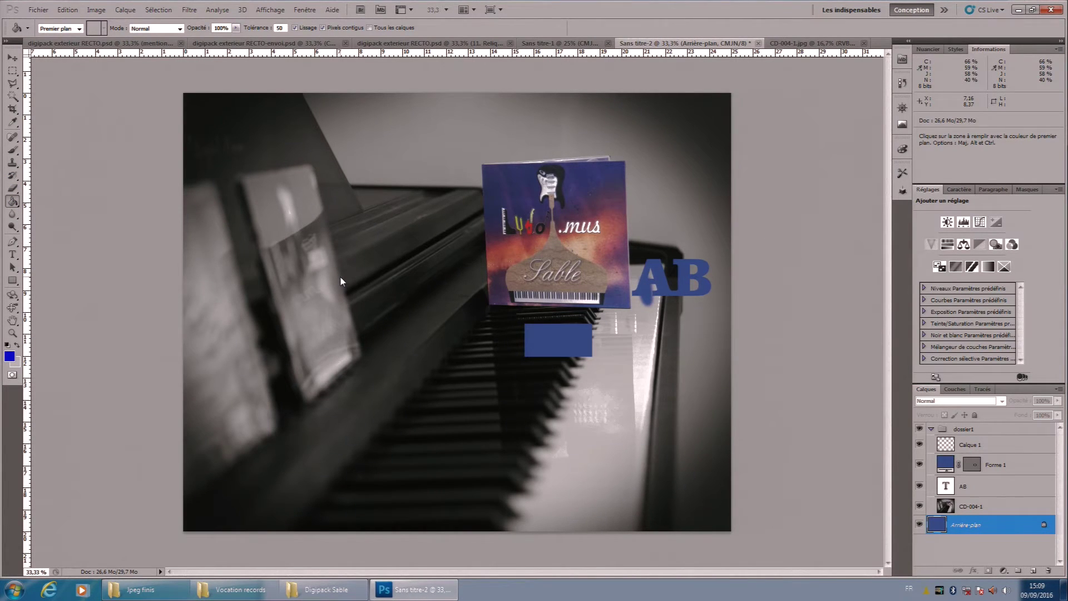
{"action": "left_click", "coordinate": [920, 507]}
{"action": "left_click", "coordinate": [920, 507]}
{"action": "left_click", "coordinate": [16, 70]}
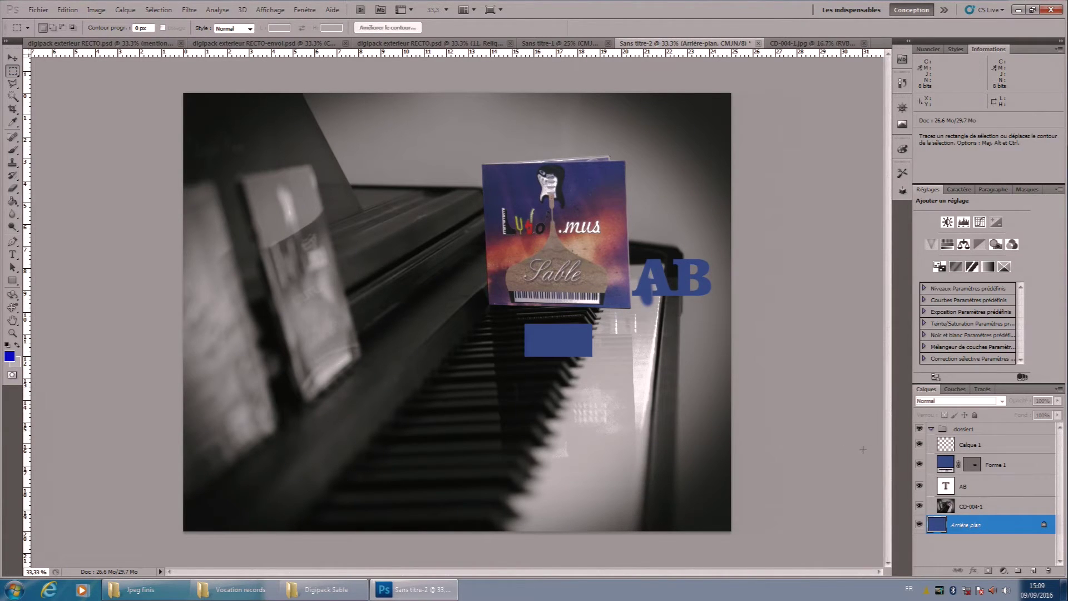
{"action": "left_click", "coordinate": [919, 525]}
{"action": "left_click", "coordinate": [921, 525]}
Try the Ce calque light and dark comparison sliders in the CD-004-1 layer's blending options, check the Comparaison sur channels, and cancel the settings.
{"action": "left_click", "coordinate": [1001, 508]}
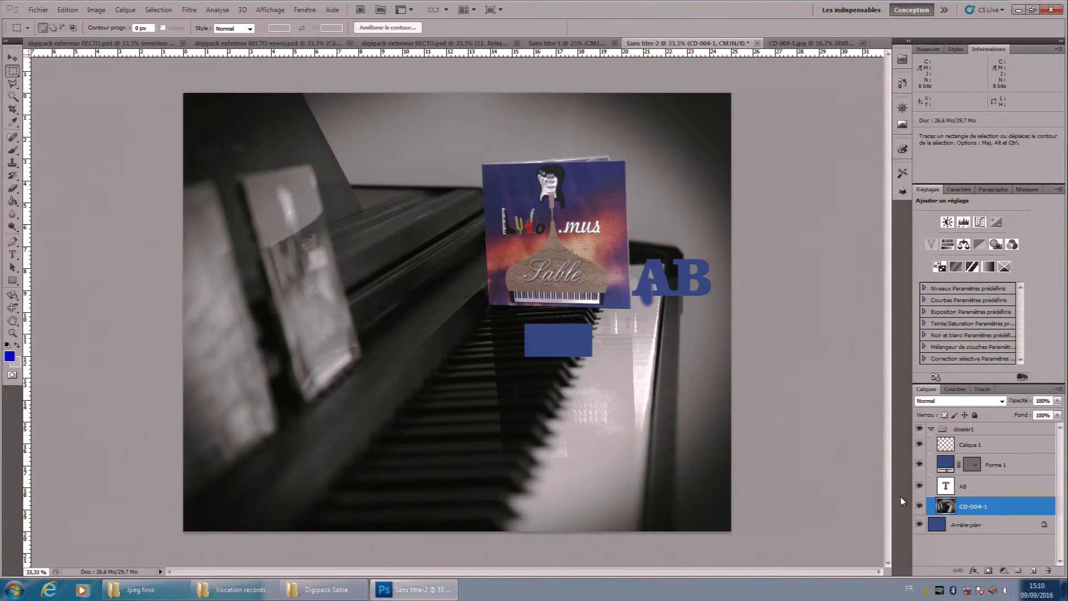
{"action": "double_click", "coordinate": [1033, 507]}
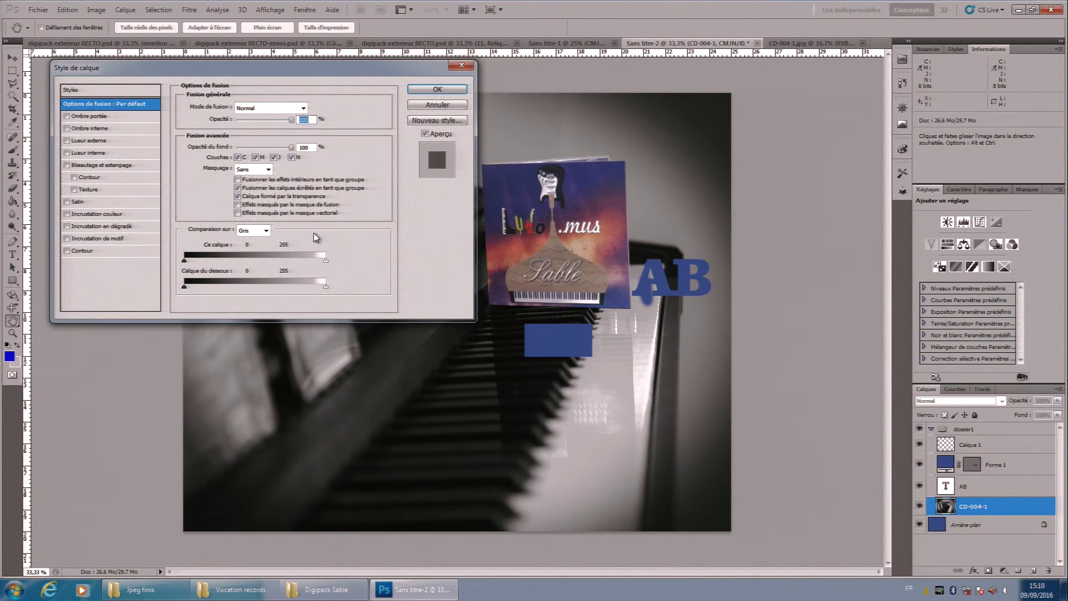
{"action": "mouse_move", "coordinate": [327, 262]}
{"action": "left_mouse_down"}
{"action": "mouse_move", "coordinate": [314, 262]}
{"action": "mouse_move", "coordinate": [347, 267]}
{"action": "mouse_move", "coordinate": [266, 263]}
{"action": "mouse_move", "coordinate": [339, 265]}
{"action": "left_mouse_up"}
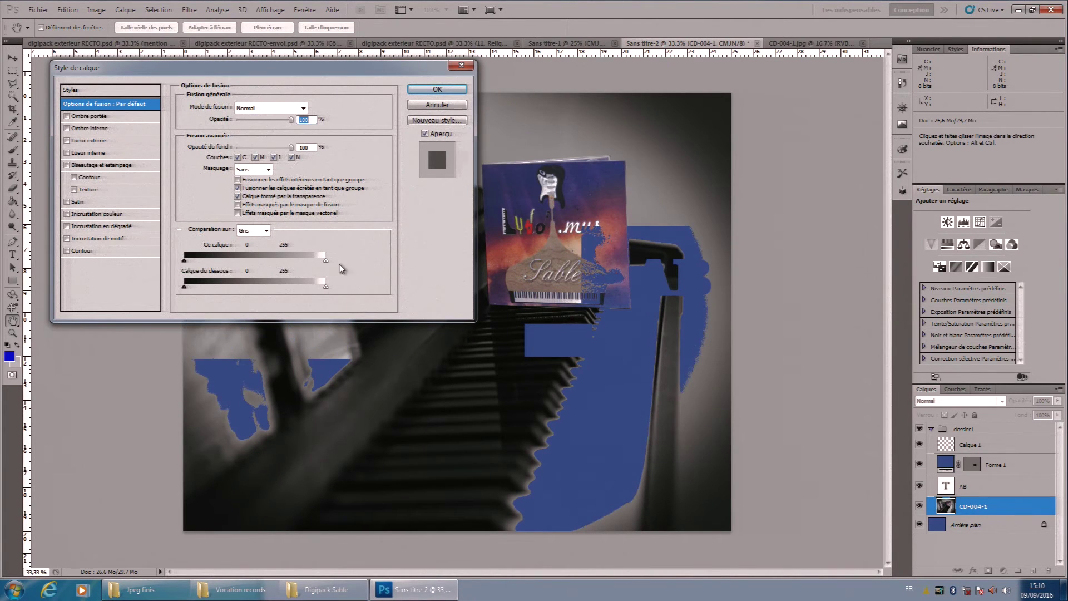
{"action": "left_click", "coordinate": [262, 230]}
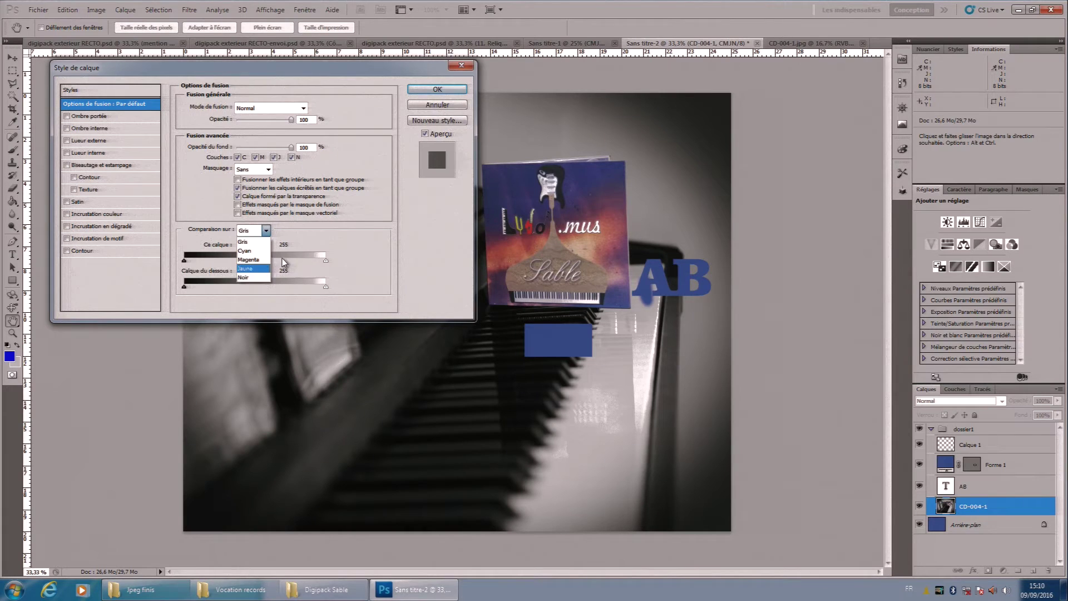
{"action": "left_click", "coordinate": [386, 237]}
{"action": "mouse_move", "coordinate": [326, 260]}
{"action": "left_mouse_down"}
{"action": "mouse_move", "coordinate": [251, 263]}
{"action": "mouse_move", "coordinate": [327, 261]}
{"action": "left_mouse_up"}
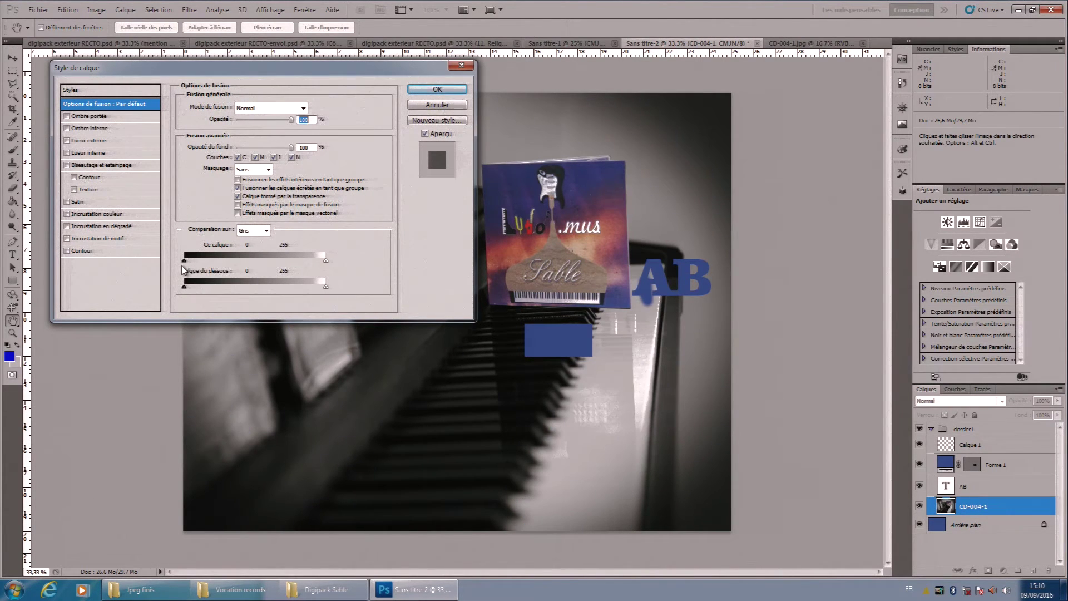
{"action": "left_click_drag", "start_coordinate": [184, 261], "coordinate": [155, 262]}
{"action": "left_click", "coordinate": [438, 106]}
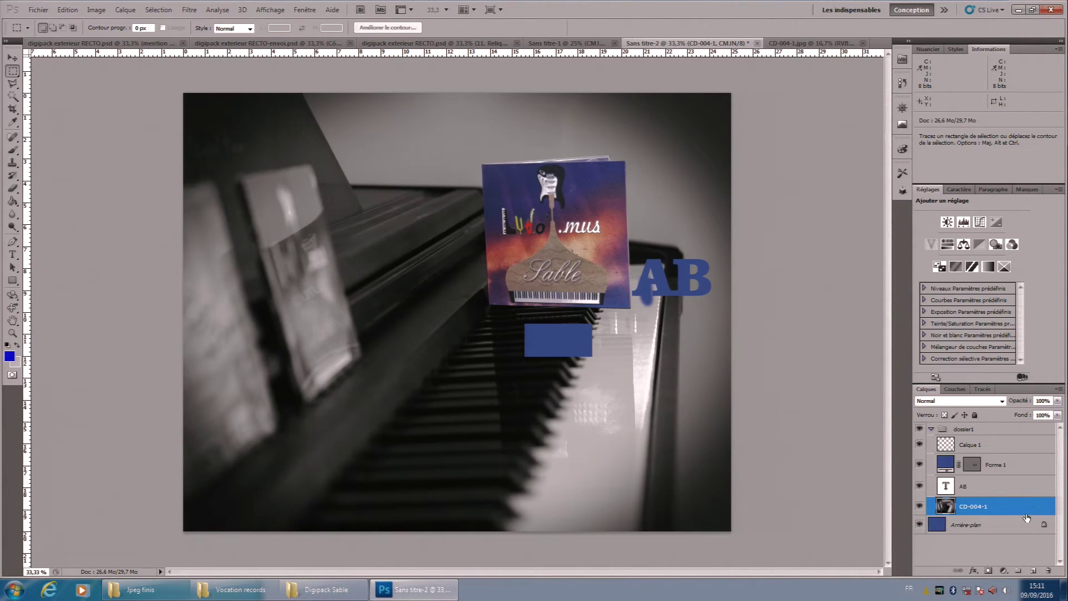
Lock the CD-004-1 layer completely and replace the text of the AB layer with "oiuoiu".
{"action": "left_click", "coordinate": [975, 415]}
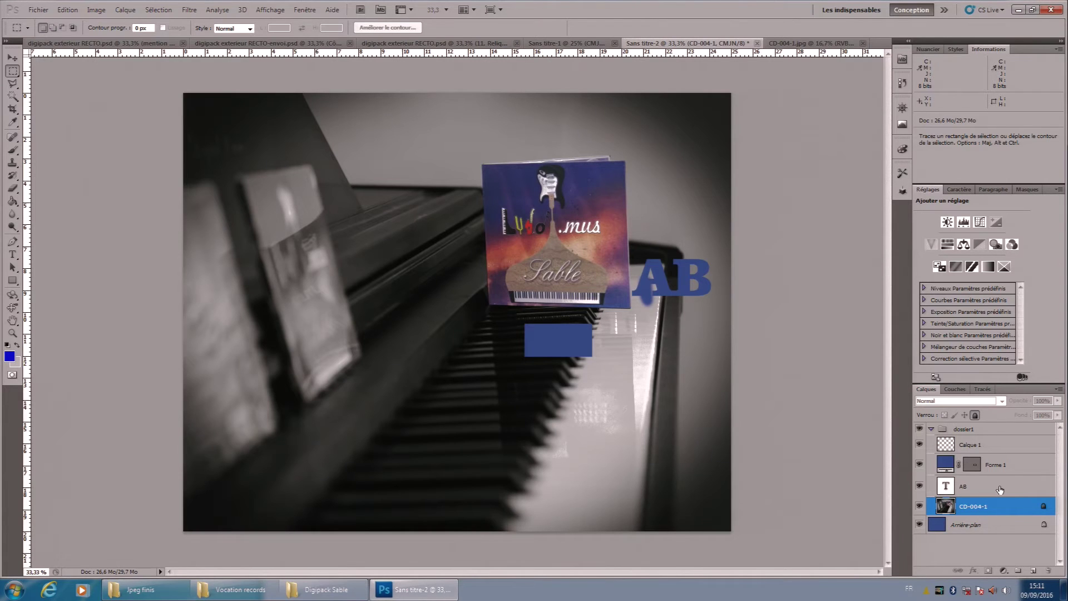
{"action": "double_click", "coordinate": [946, 487]}
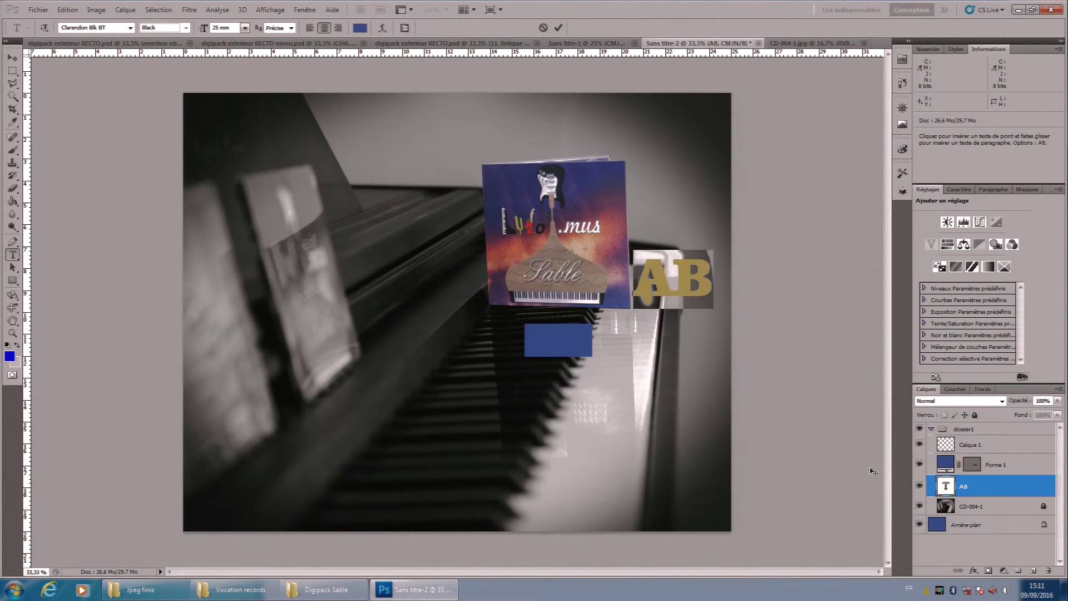
{"action": "type", "text": "oiuoi"}
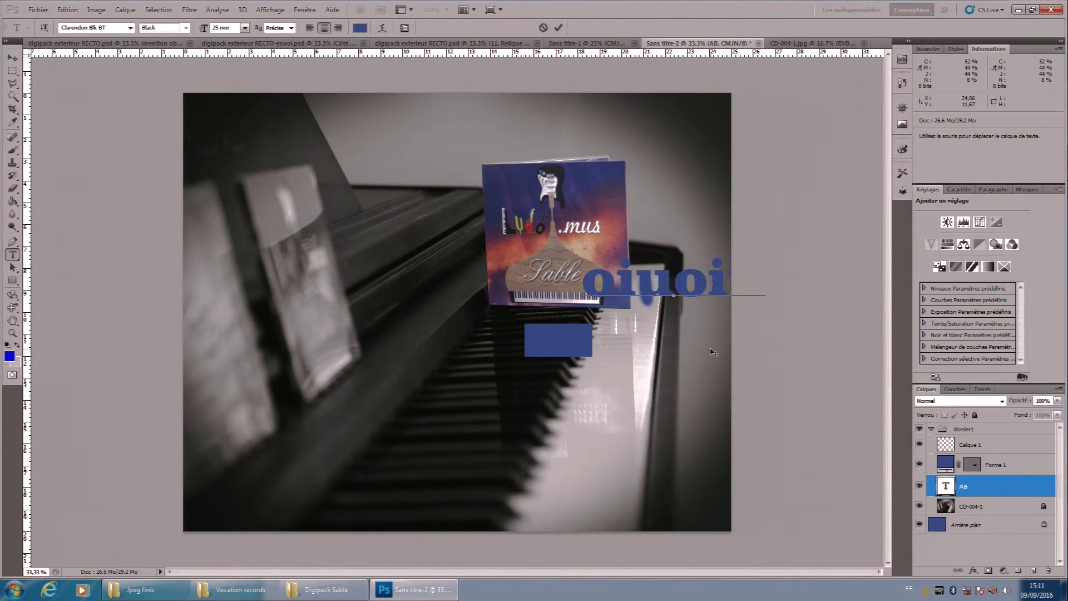
Move the oiuoiu text to the upper-left area of the photo, above the piano, and commit the text edit.
{"action": "left_click_drag", "start_coordinate": [714, 352], "coordinate": [400, 438]}
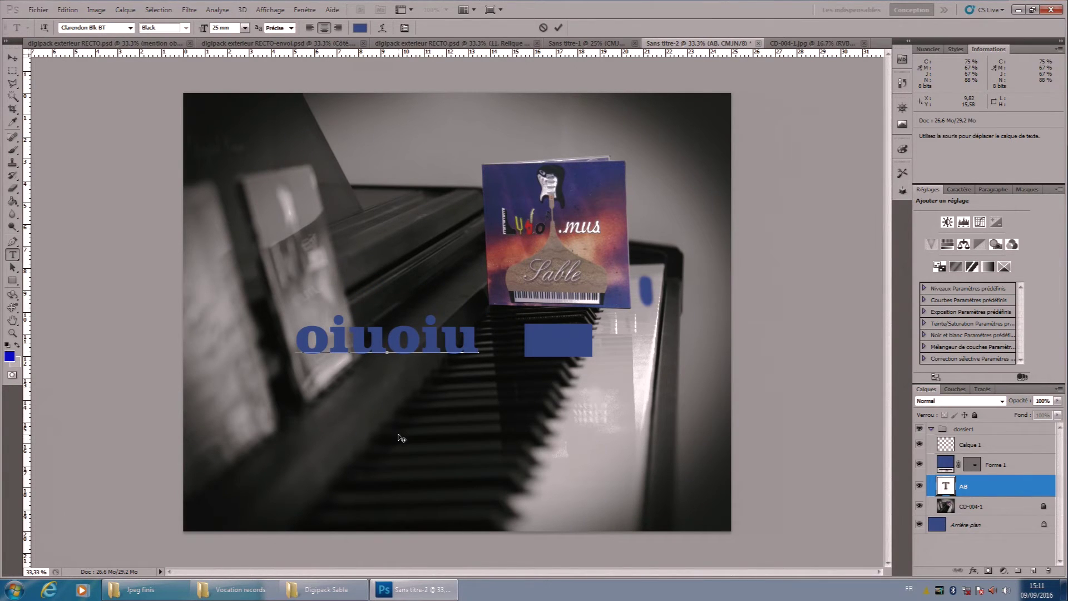
{"action": "left_click_drag", "start_coordinate": [402, 437], "coordinate": [364, 282]}
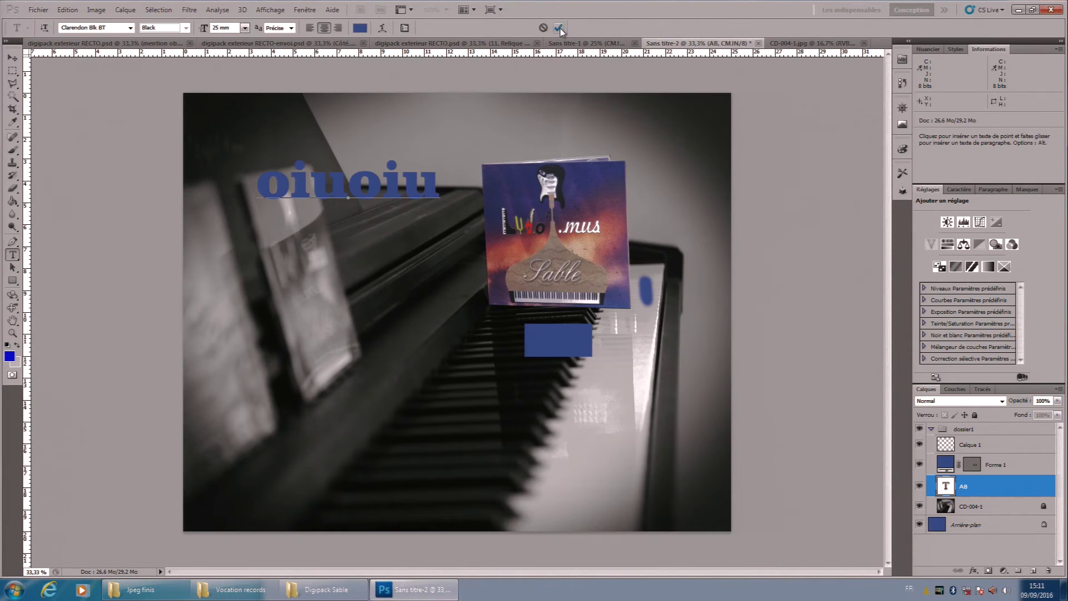
{"action": "left_click", "coordinate": [560, 29]}
{"action": "key", "text": "m"}
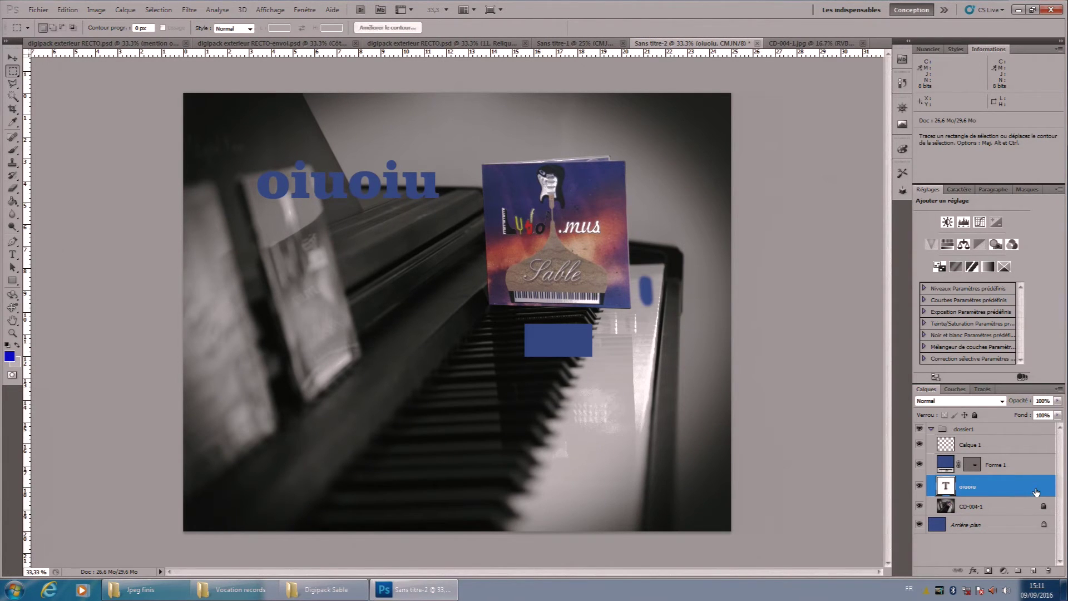
Try an Ombre portée effect on the oiuoiu layer with a distance of 26 px and Grossi at 45%, and switch it off.
{"action": "double_click", "coordinate": [1036, 492]}
{"action": "left_click_drag", "start_coordinate": [383, 75], "coordinate": [876, 86]}
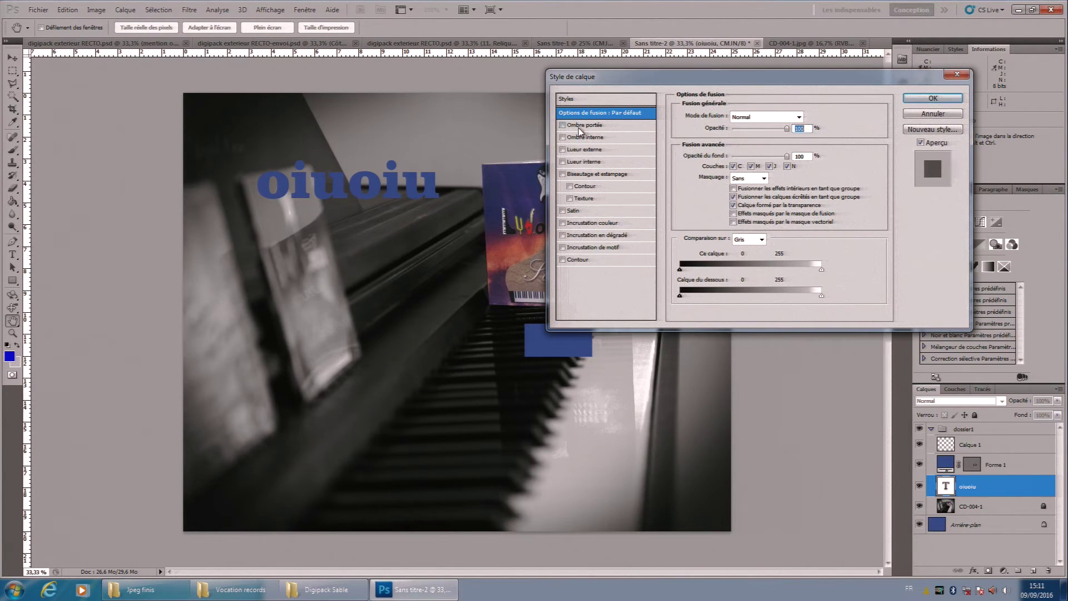
{"action": "left_click", "coordinate": [620, 126]}
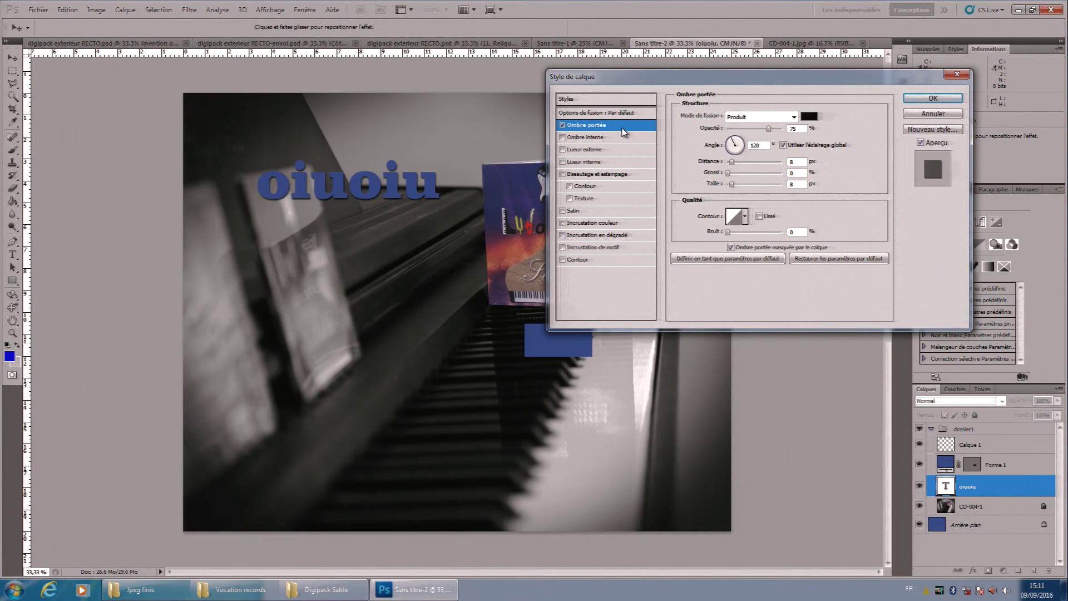
{"action": "left_click", "coordinate": [562, 125]}
{"action": "left_click", "coordinate": [563, 125]}
{"action": "mouse_move", "coordinate": [736, 164]}
{"action": "left_mouse_down"}
{"action": "mouse_move", "coordinate": [767, 163]}
{"action": "mouse_move", "coordinate": [742, 162]}
{"action": "mouse_move", "coordinate": [737, 172]}
{"action": "mouse_move", "coordinate": [752, 173]}
{"action": "mouse_move", "coordinate": [736, 185]}
{"action": "left_mouse_up"}
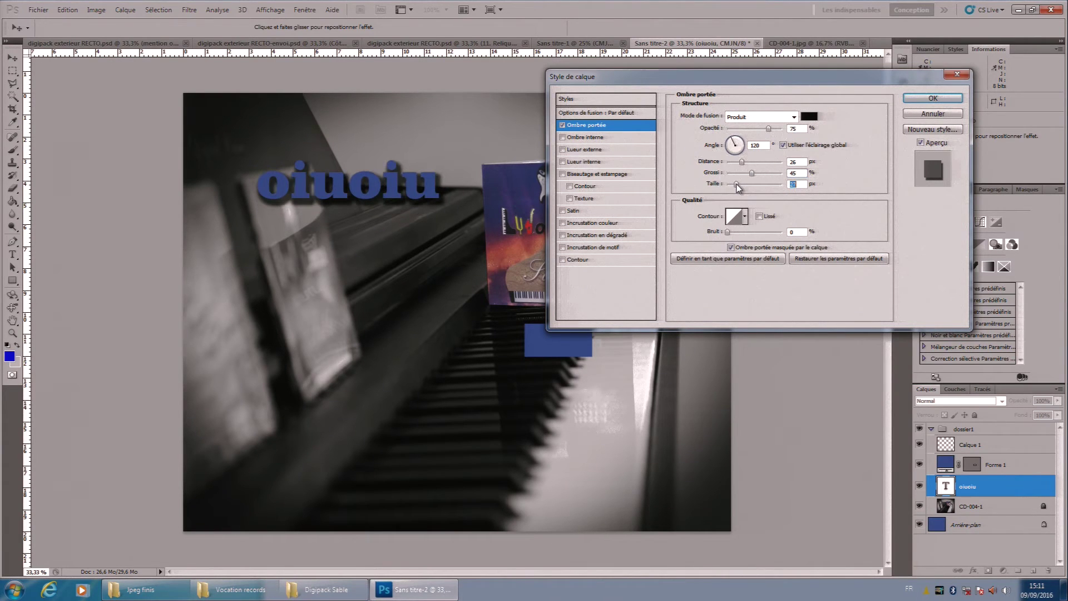
{"action": "left_click", "coordinate": [745, 216]}
{"action": "left_click", "coordinate": [820, 209]}
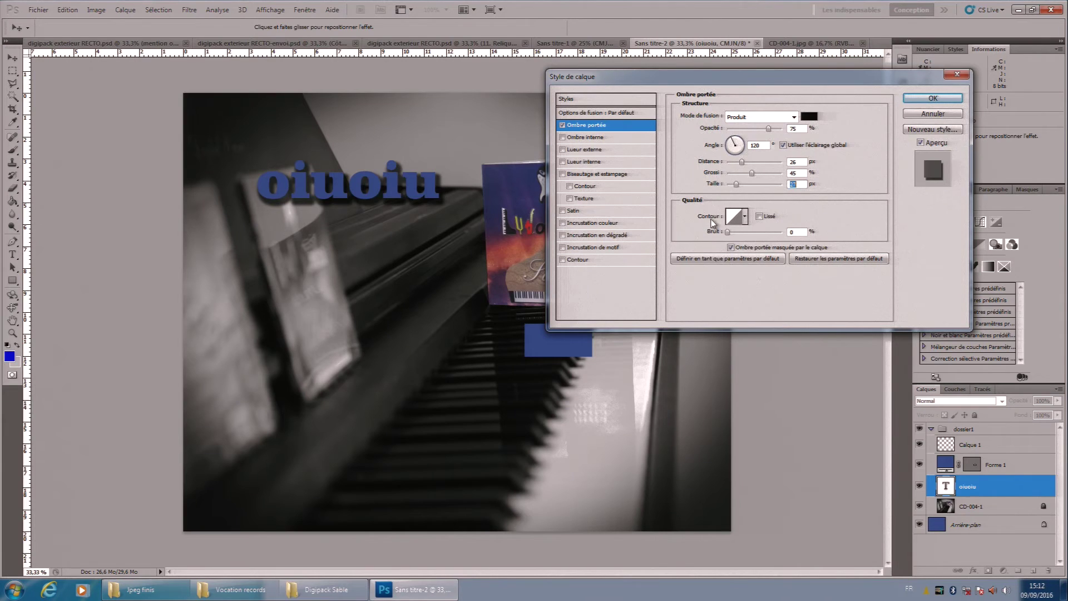
{"action": "left_click", "coordinate": [562, 125]}
Try Ombre interne with its default values and Lueur externe with Grossi 55% and Taille 49 px on the text, switching each off.
{"action": "left_click", "coordinate": [599, 139]}
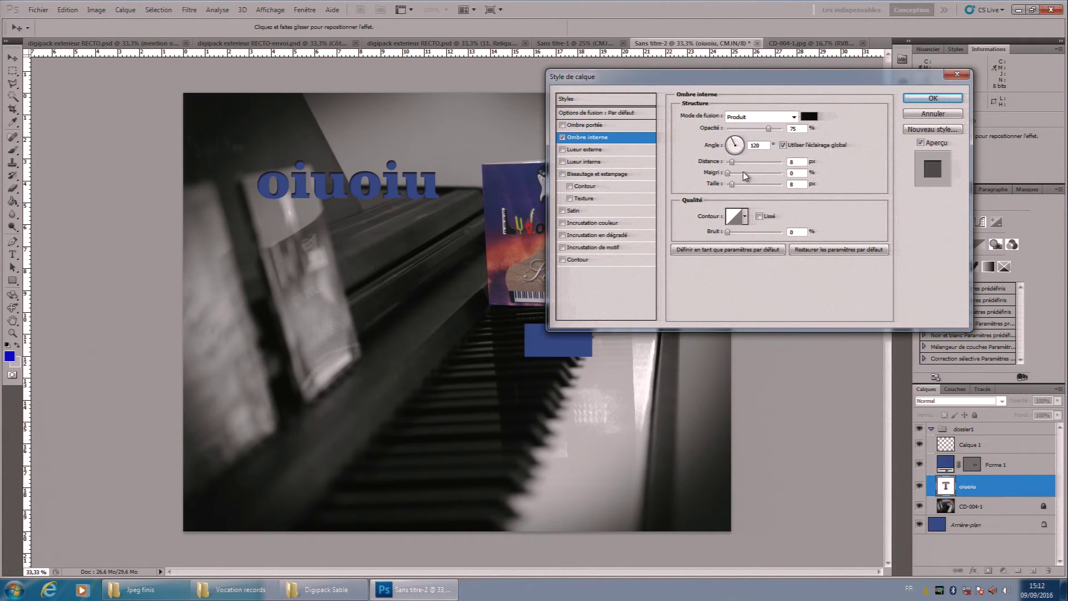
{"action": "left_click", "coordinate": [562, 137]}
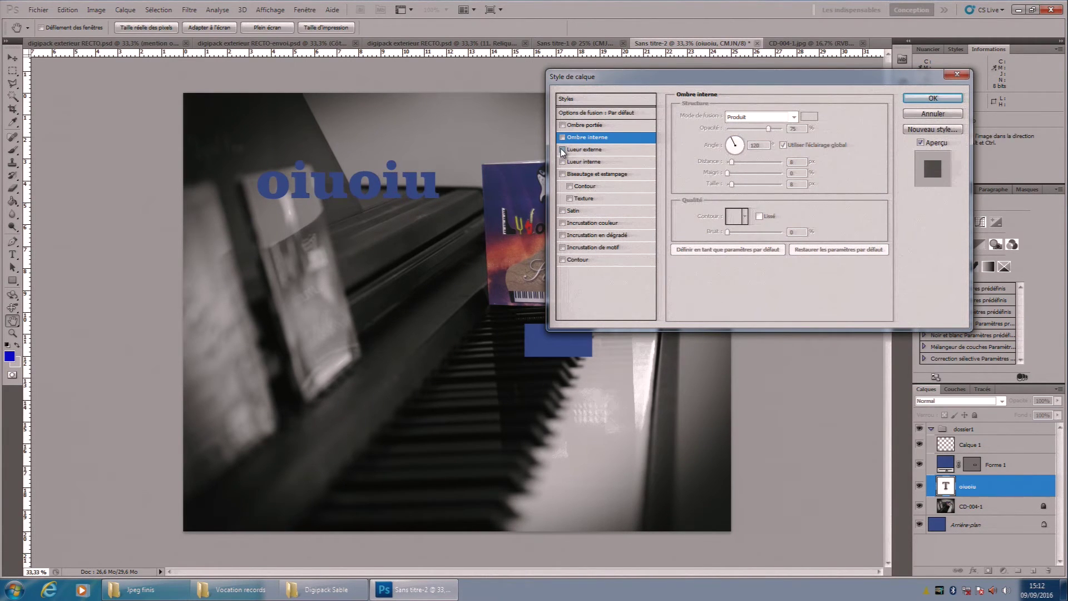
{"action": "left_click", "coordinate": [618, 152]}
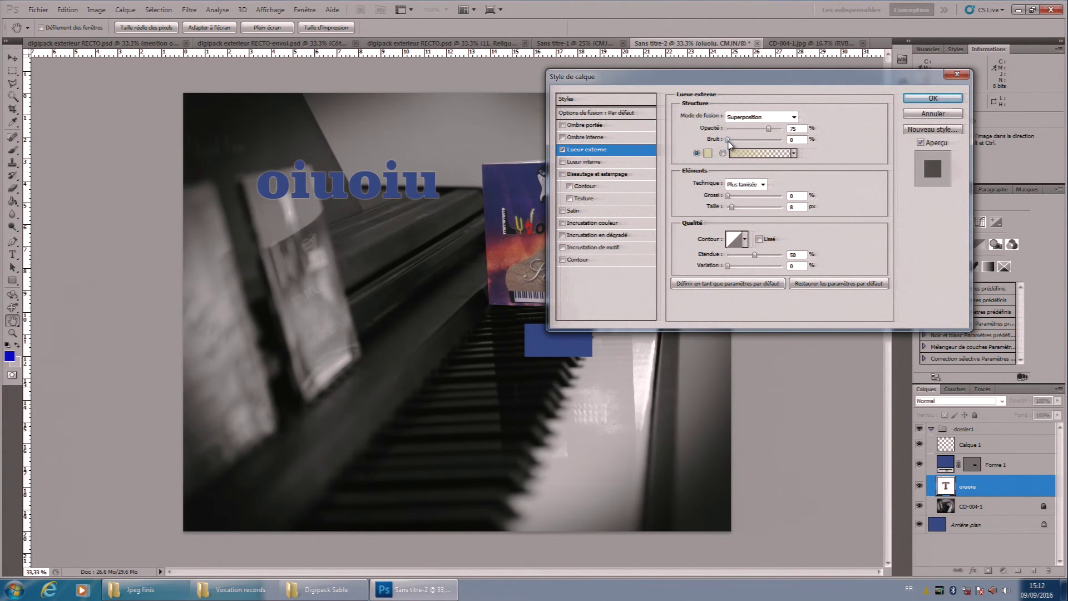
{"action": "mouse_move", "coordinate": [728, 197]}
{"action": "left_mouse_down"}
{"action": "mouse_move", "coordinate": [757, 200]}
{"action": "mouse_move", "coordinate": [741, 211]}
{"action": "left_mouse_up"}
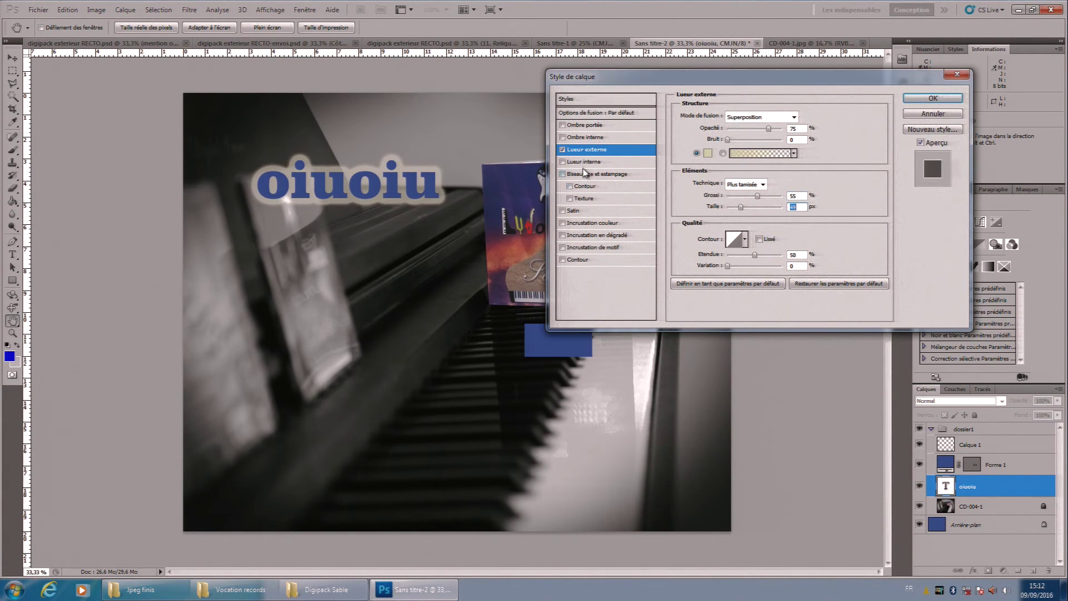
{"action": "left_click", "coordinate": [562, 162]}
{"action": "left_click", "coordinate": [562, 149]}
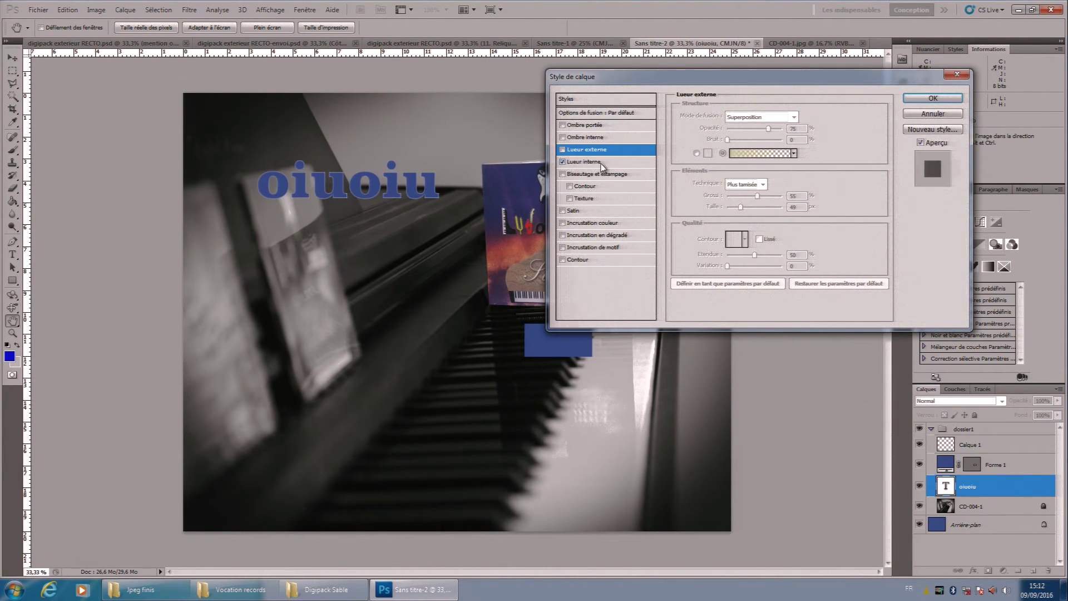
Try Lueur interne and Biseautage et estampage on the text, including the bevel's gloss contour presets, Contour and Texture options, and switch both effects off.
{"action": "left_click", "coordinate": [582, 161]}
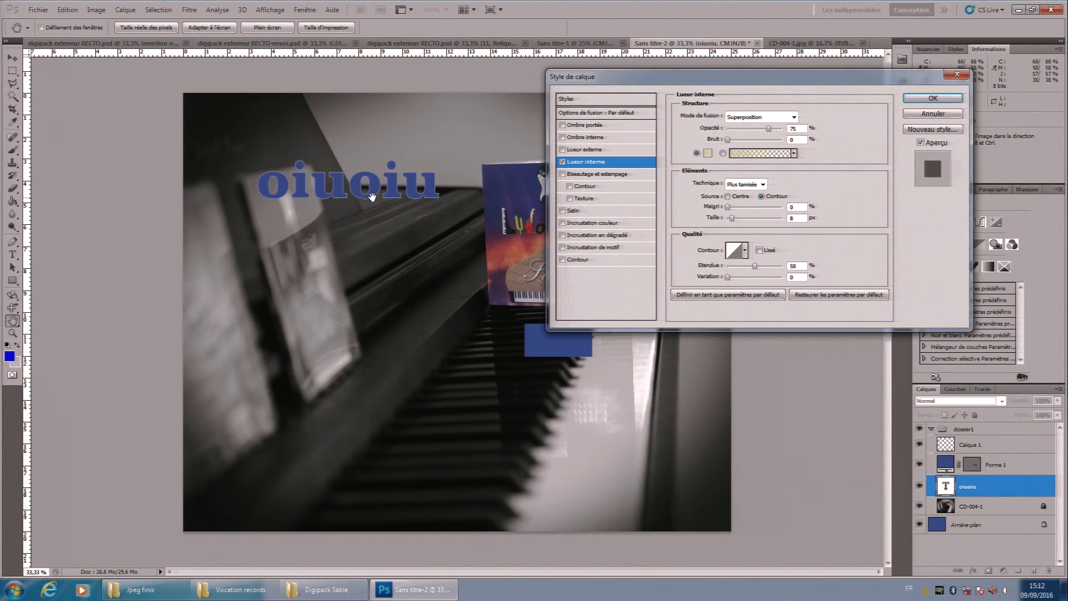
{"action": "left_click", "coordinate": [563, 161]}
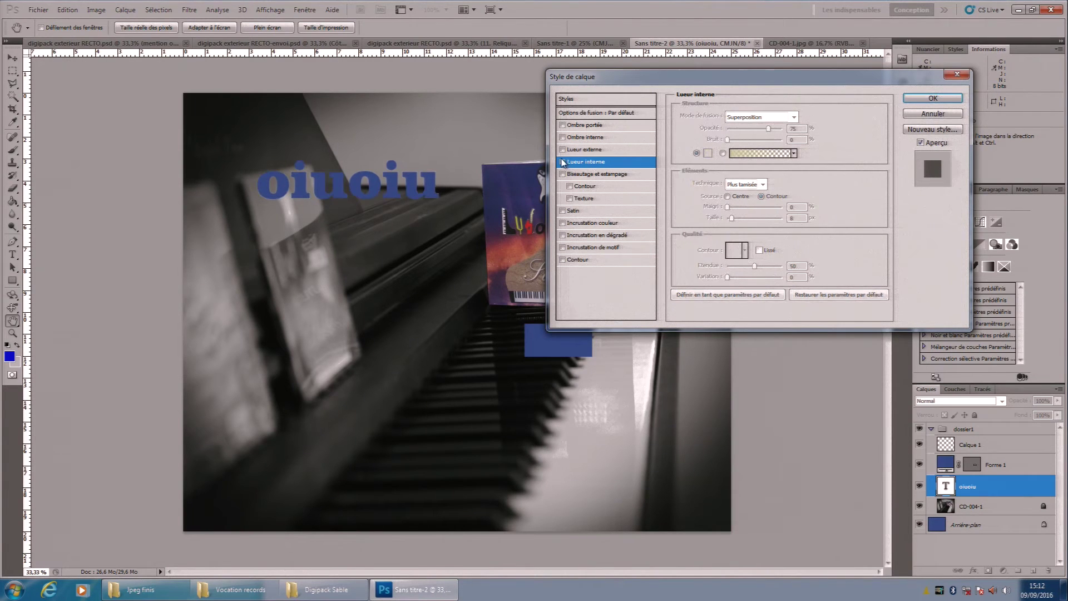
{"action": "left_click", "coordinate": [629, 174]}
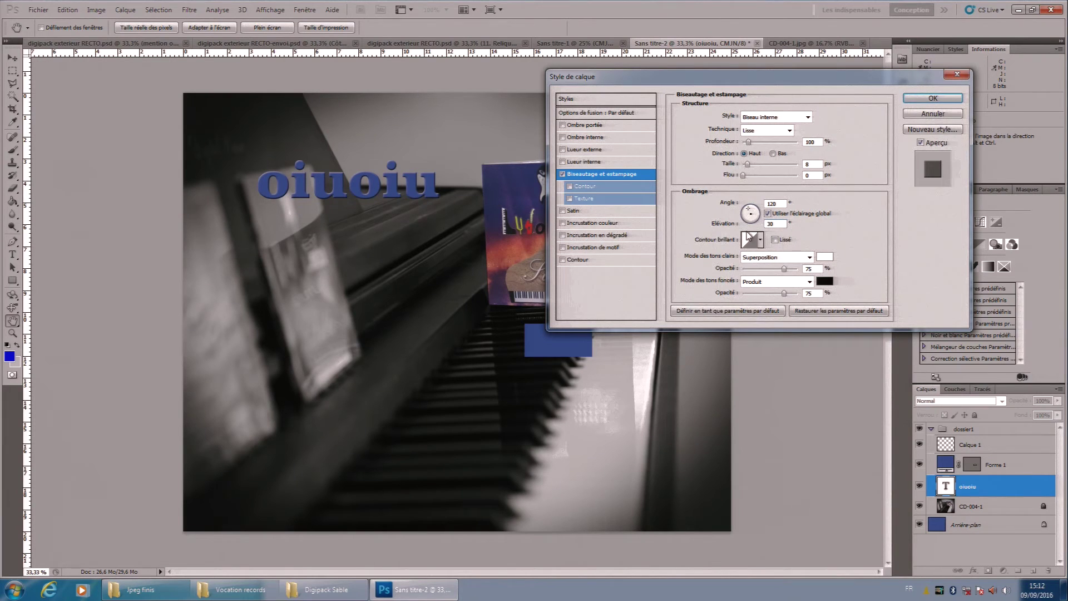
{"action": "left_click", "coordinate": [761, 240]}
{"action": "left_click", "coordinate": [863, 239]}
{"action": "left_click", "coordinate": [571, 187]}
{"action": "left_click", "coordinate": [570, 199]}
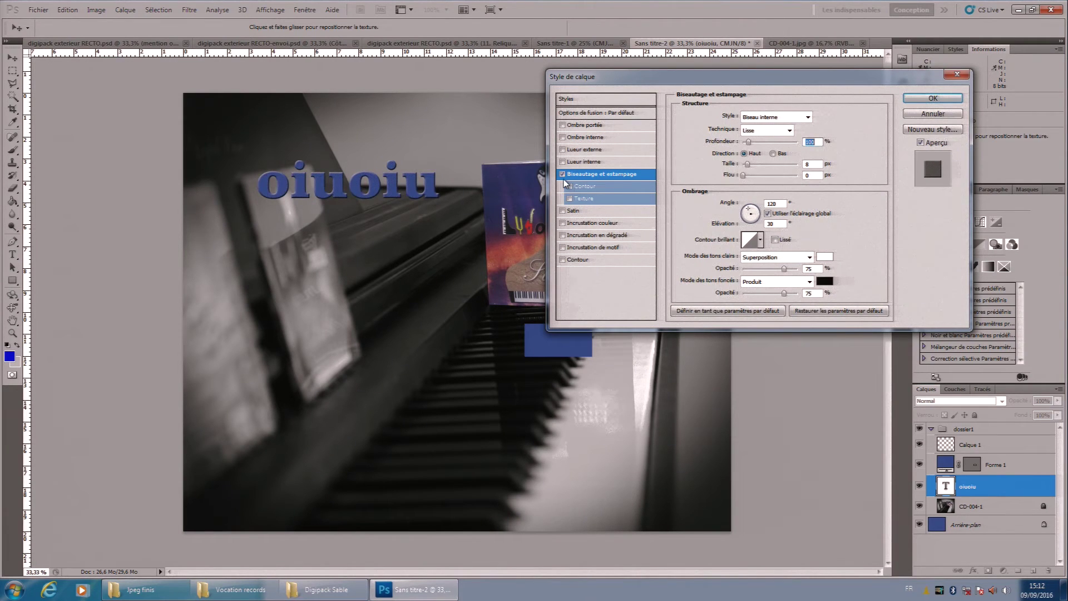
{"action": "left_click", "coordinate": [563, 174]}
Try the Satin effect and an Incrustation couleur in magenta #ff00a2 at 100% opacity on the text, and switch them off.
{"action": "left_click", "coordinate": [565, 211]}
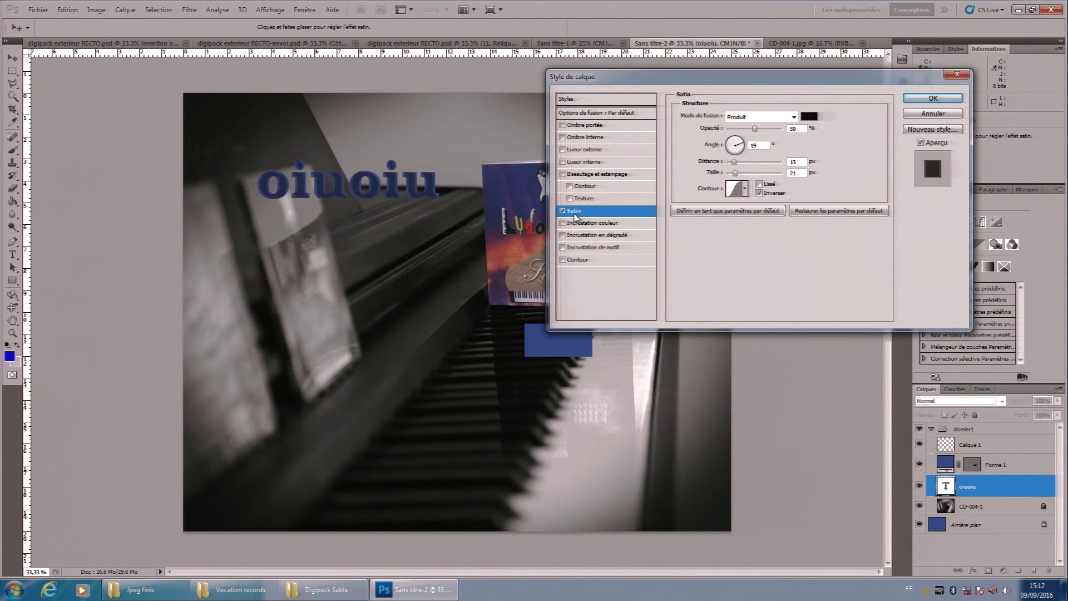
{"action": "left_click", "coordinate": [593, 223]}
{"action": "left_click", "coordinate": [810, 116]}
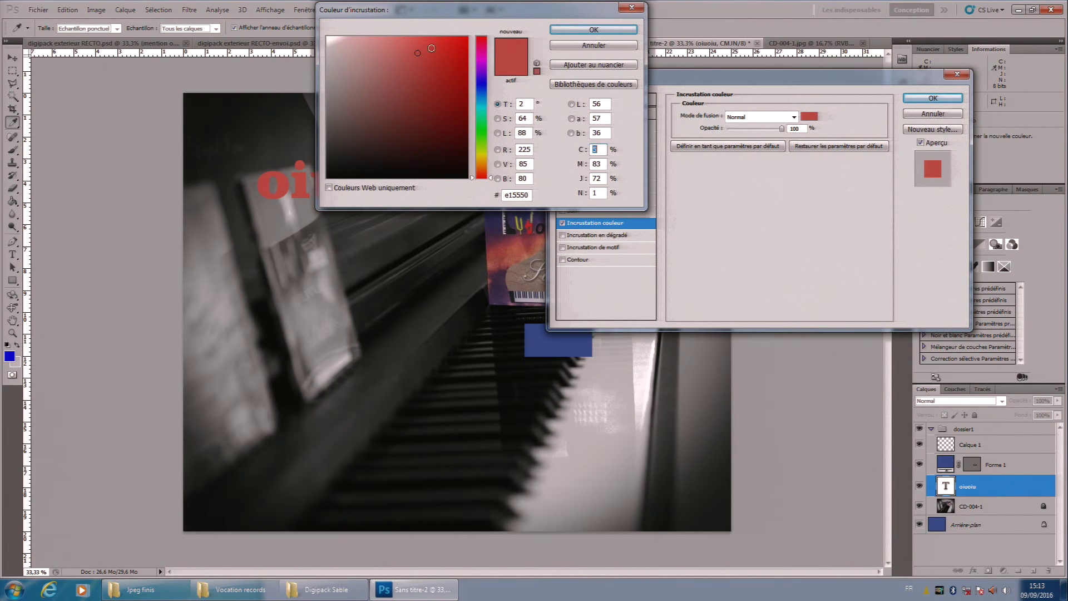
{"action": "left_click_drag", "start_coordinate": [490, 88], "coordinate": [491, 51]}
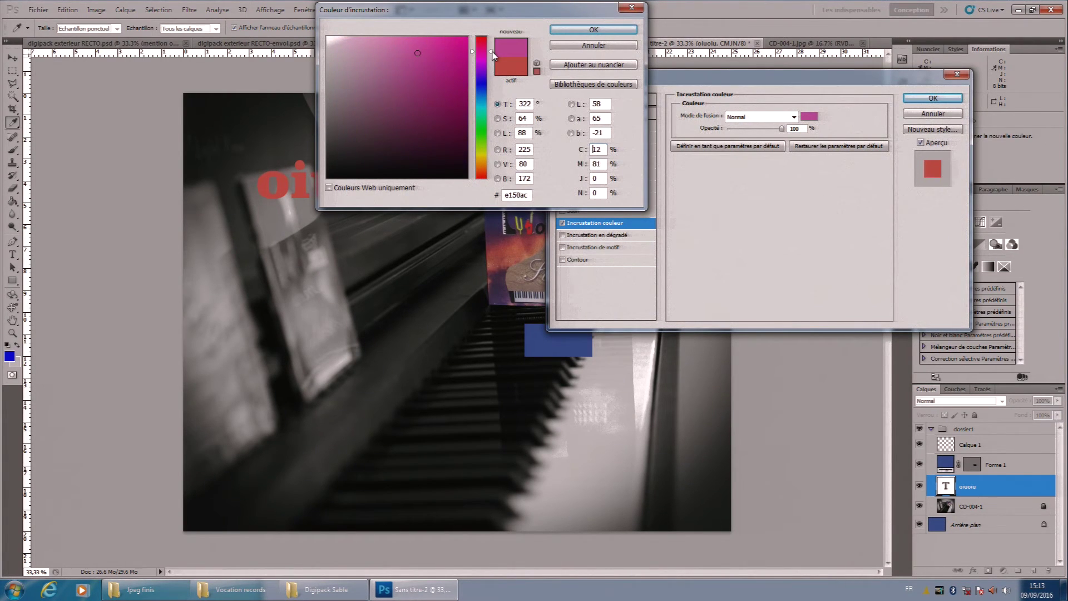
{"action": "left_click", "coordinate": [438, 107]}
{"action": "left_click", "coordinate": [450, 59]}
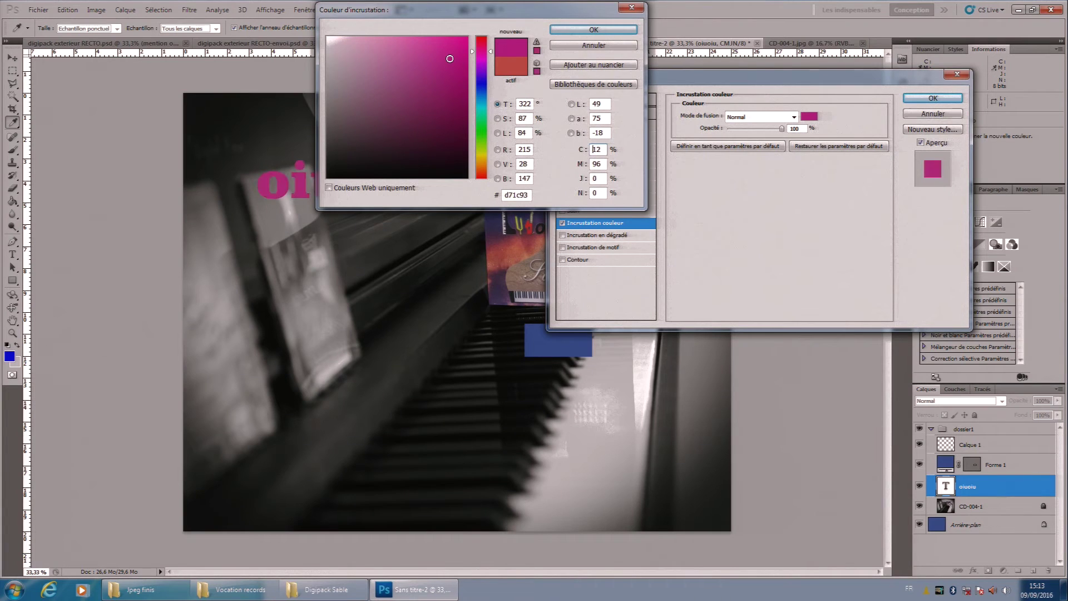
{"action": "mouse_move", "coordinate": [450, 59]}
{"action": "left_mouse_down"}
{"action": "mouse_move", "coordinate": [448, 37]}
{"action": "mouse_move", "coordinate": [468, 35]}
{"action": "left_mouse_up"}
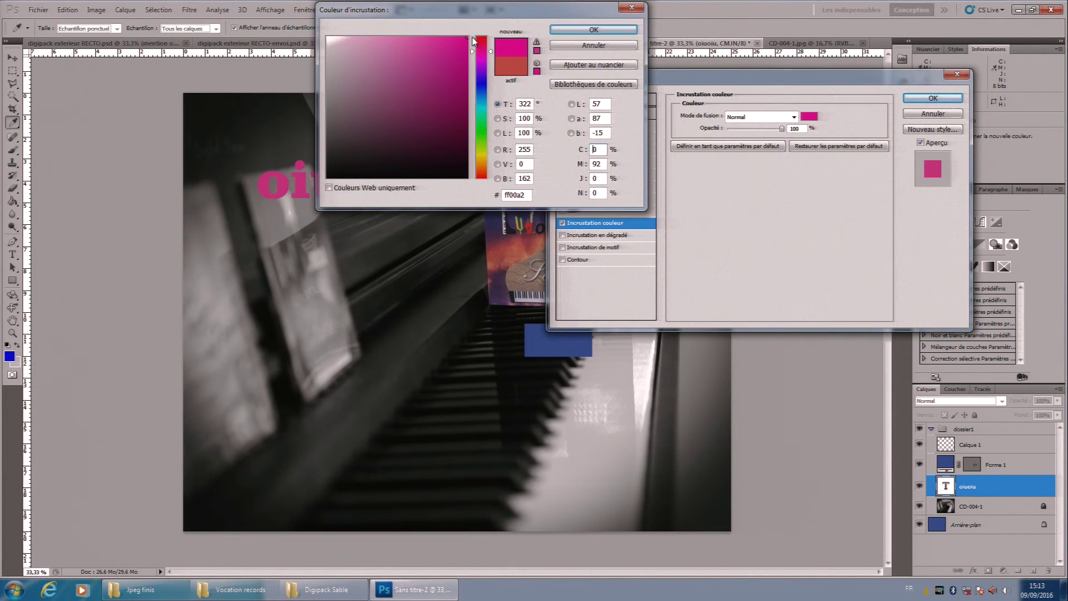
{"action": "left_click", "coordinate": [592, 30]}
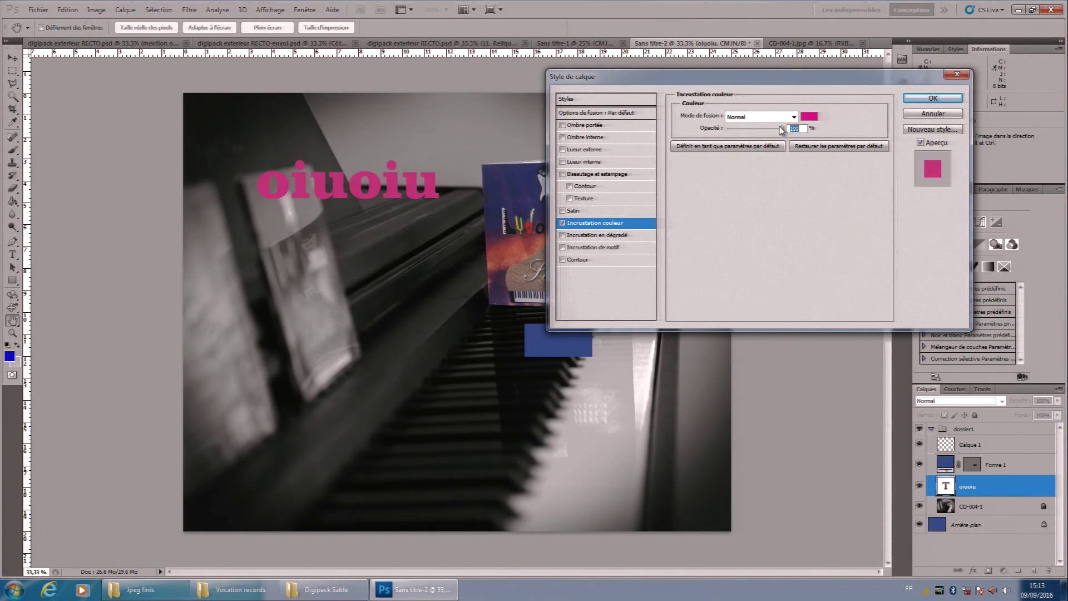
{"action": "mouse_move", "coordinate": [777, 131]}
{"action": "left_mouse_down"}
{"action": "mouse_move", "coordinate": [721, 132]}
{"action": "mouse_move", "coordinate": [782, 132]}
{"action": "left_mouse_up"}
{"action": "left_click", "coordinate": [562, 223]}
Try a linear black-to-white Incrustation en dégradé and an Incrustation de motif at 75% scale on the text, and switch both off.
{"action": "left_click", "coordinate": [562, 235]}
{"action": "left_click", "coordinate": [641, 238]}
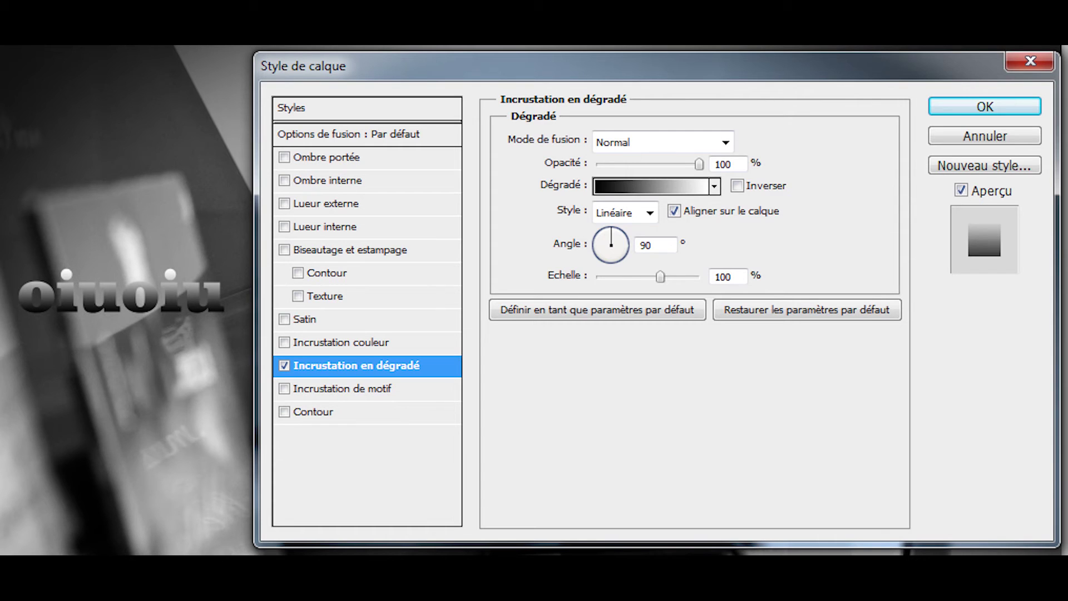
{"action": "left_click", "coordinate": [715, 186]}
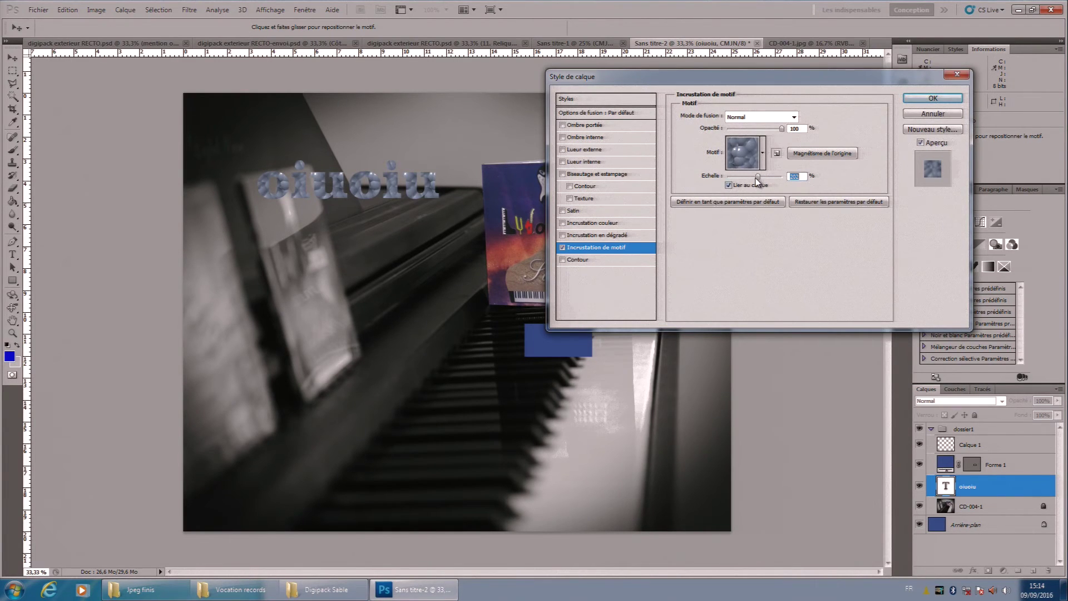
{"action": "left_click_drag", "start_coordinate": [757, 181], "coordinate": [748, 181]}
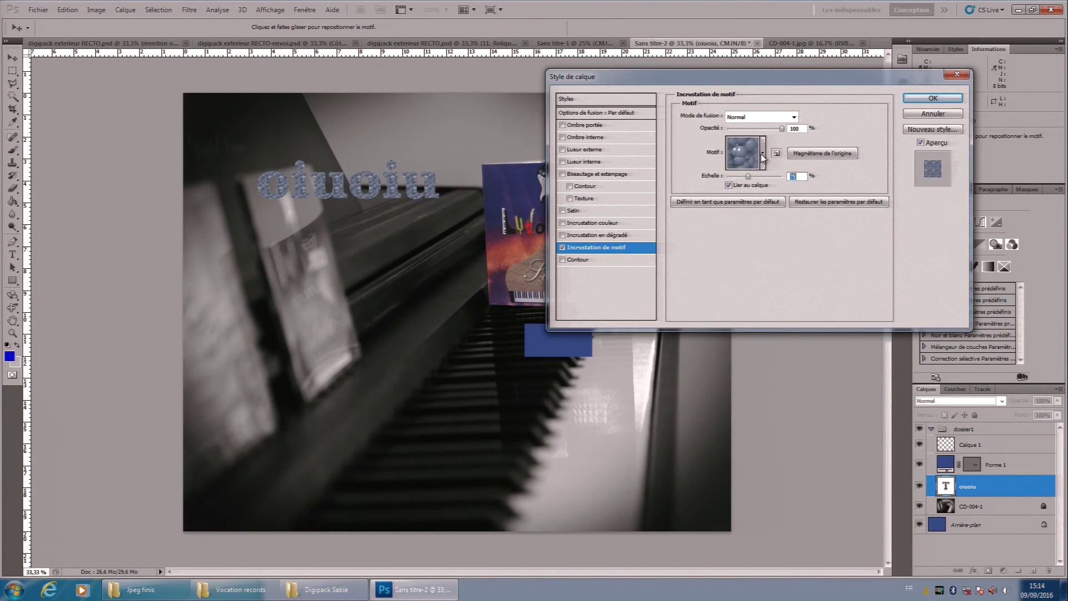
{"action": "left_click", "coordinate": [763, 155]}
{"action": "left_click", "coordinate": [863, 185]}
{"action": "left_click", "coordinate": [563, 247]}
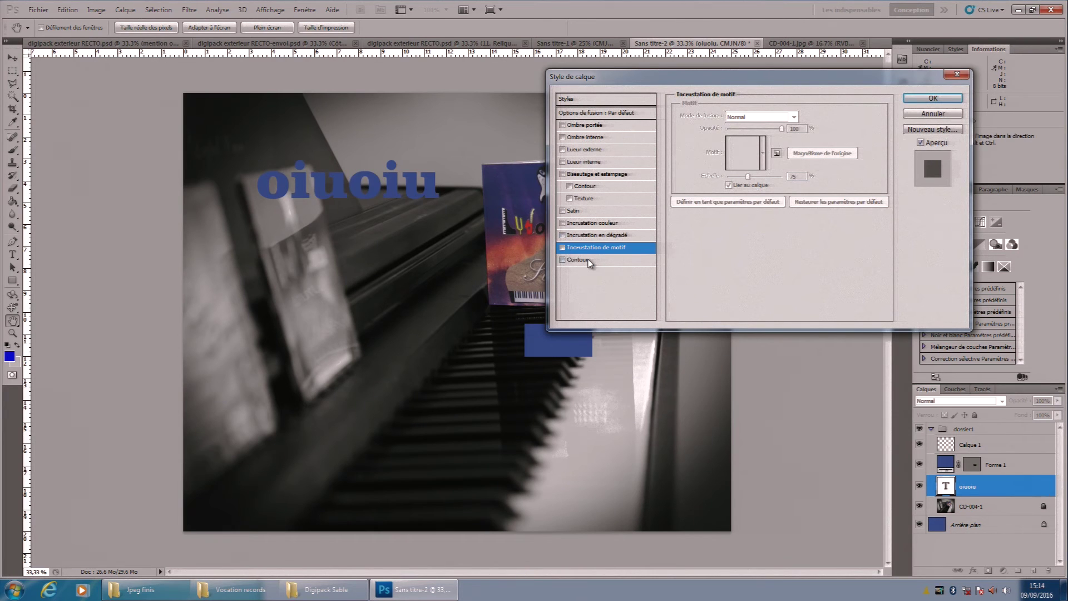
Try a 6 px Extérieur Contour in teal #25bdc6 at 100% opacity on the text, switch it off and close the layer styles.
{"action": "left_click", "coordinate": [588, 259]}
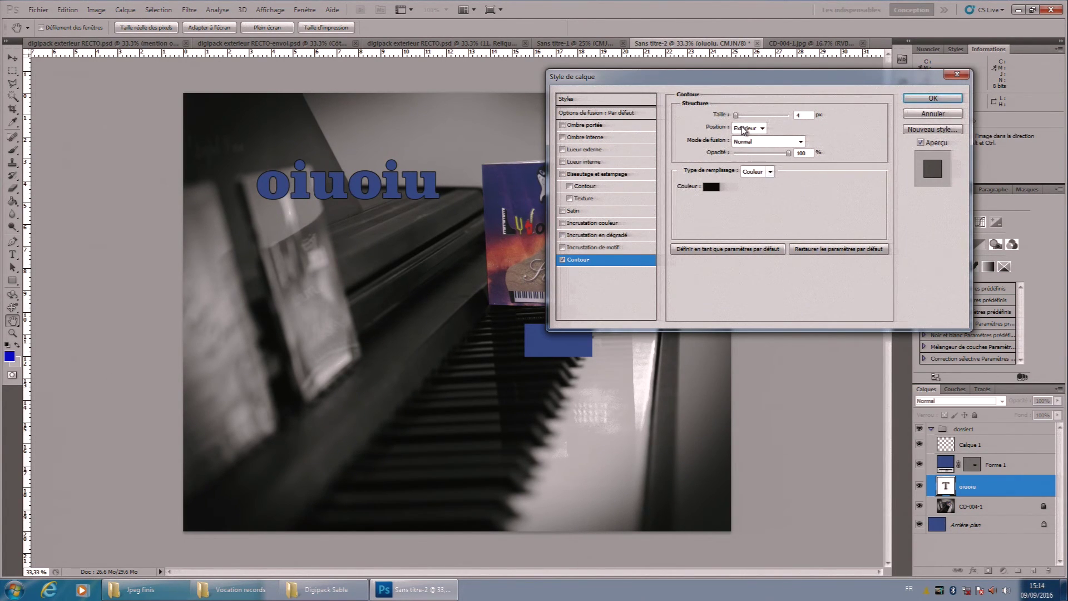
{"action": "mouse_move", "coordinate": [736, 115]}
{"action": "left_mouse_down"}
{"action": "mouse_move", "coordinate": [751, 116]}
{"action": "mouse_move", "coordinate": [739, 121]}
{"action": "left_mouse_up"}
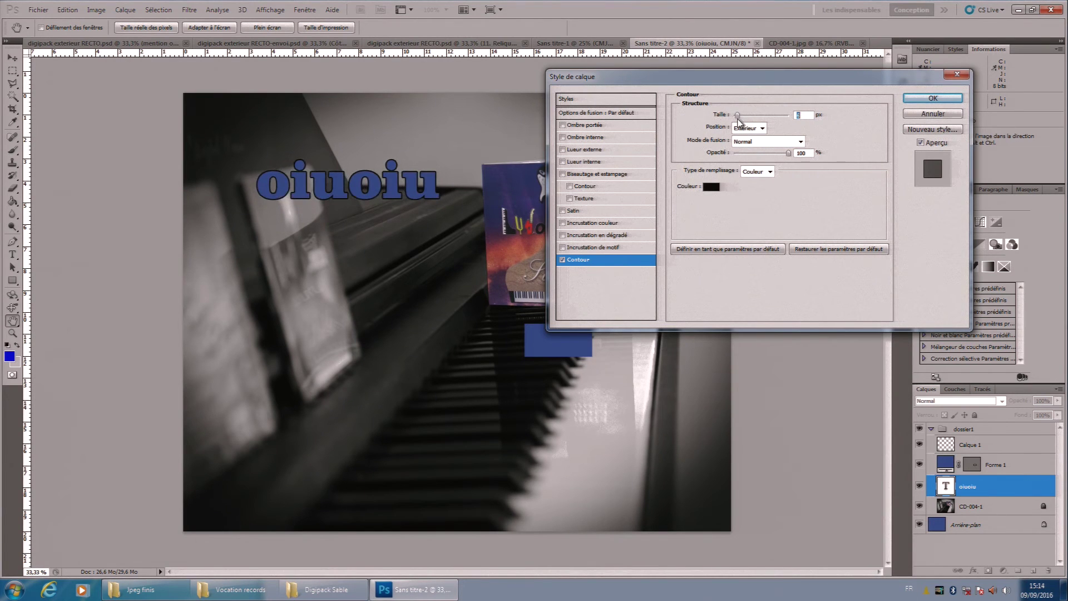
{"action": "left_click", "coordinate": [711, 187]}
{"action": "left_click", "coordinate": [441, 68]}
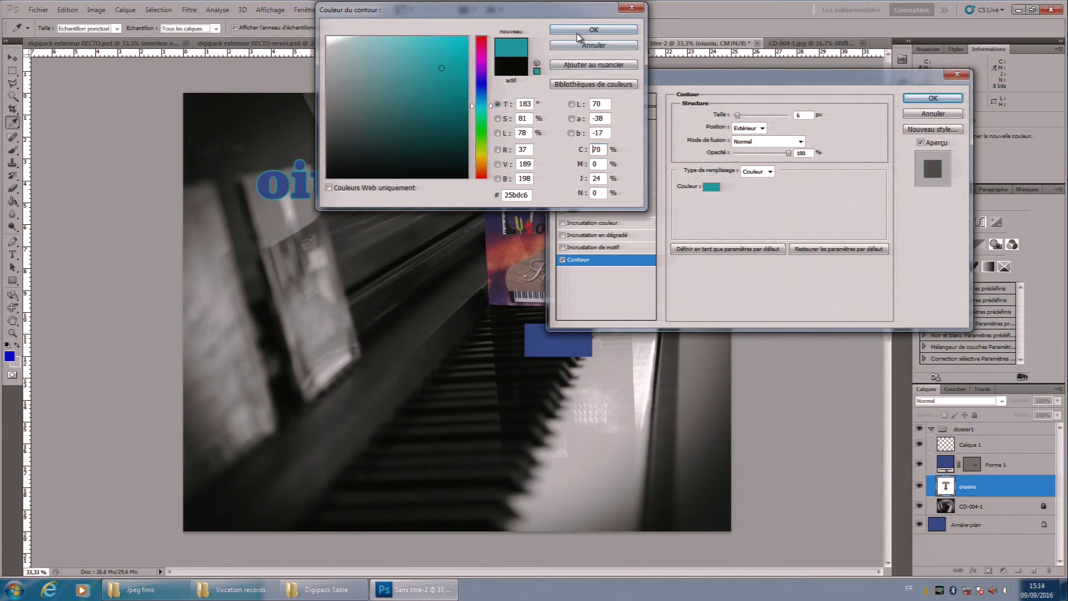
{"action": "left_click", "coordinate": [579, 37]}
{"action": "mouse_move", "coordinate": [789, 154]}
{"action": "left_mouse_down"}
{"action": "mouse_move", "coordinate": [747, 160]}
{"action": "mouse_move", "coordinate": [799, 166]}
{"action": "left_mouse_up"}
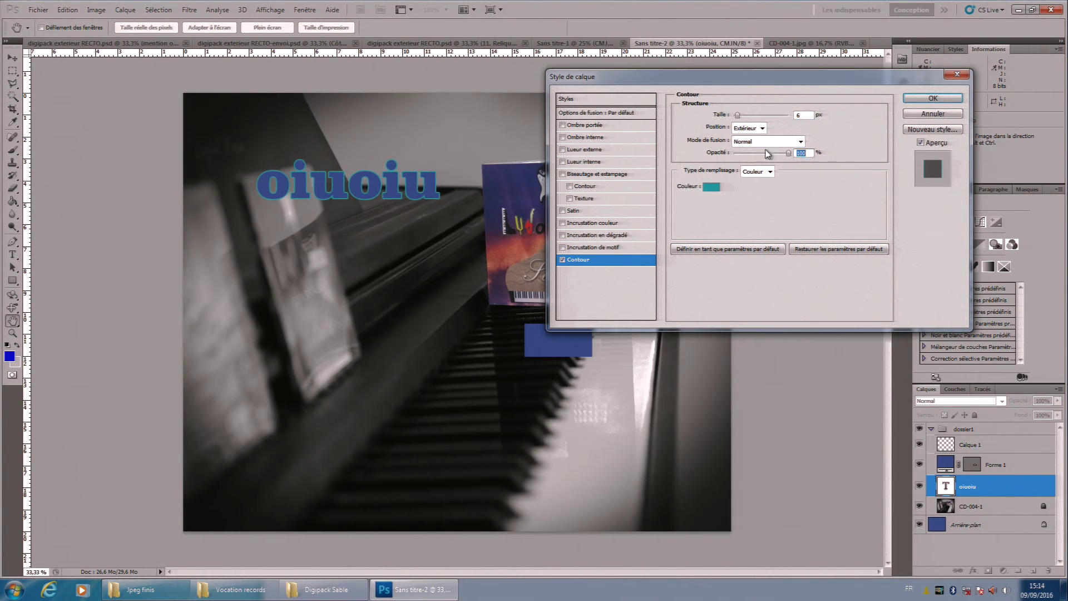
{"action": "left_click", "coordinate": [762, 128]}
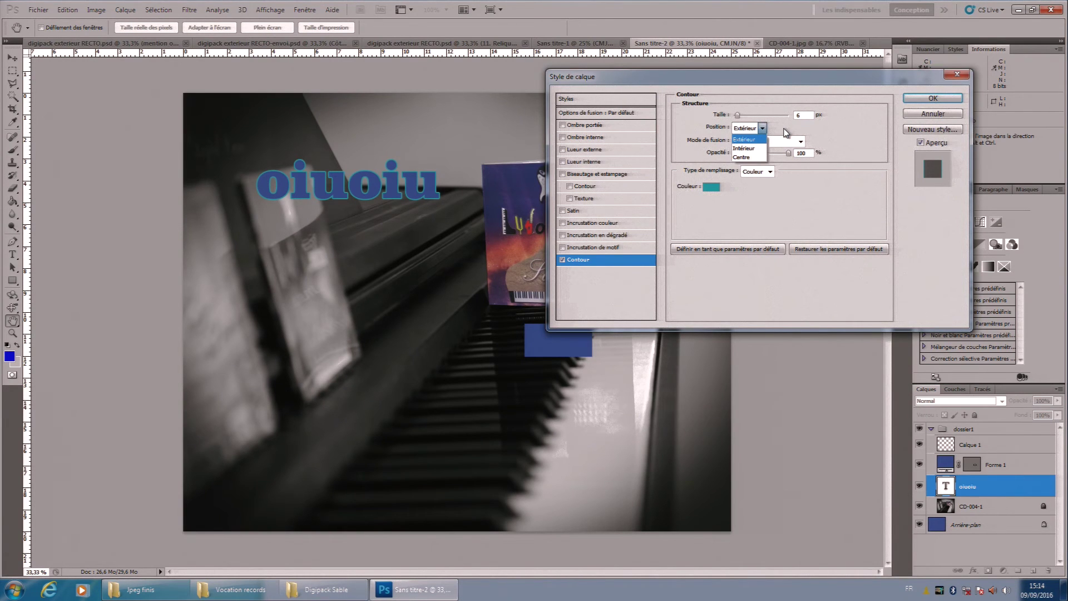
{"action": "left_click", "coordinate": [785, 132]}
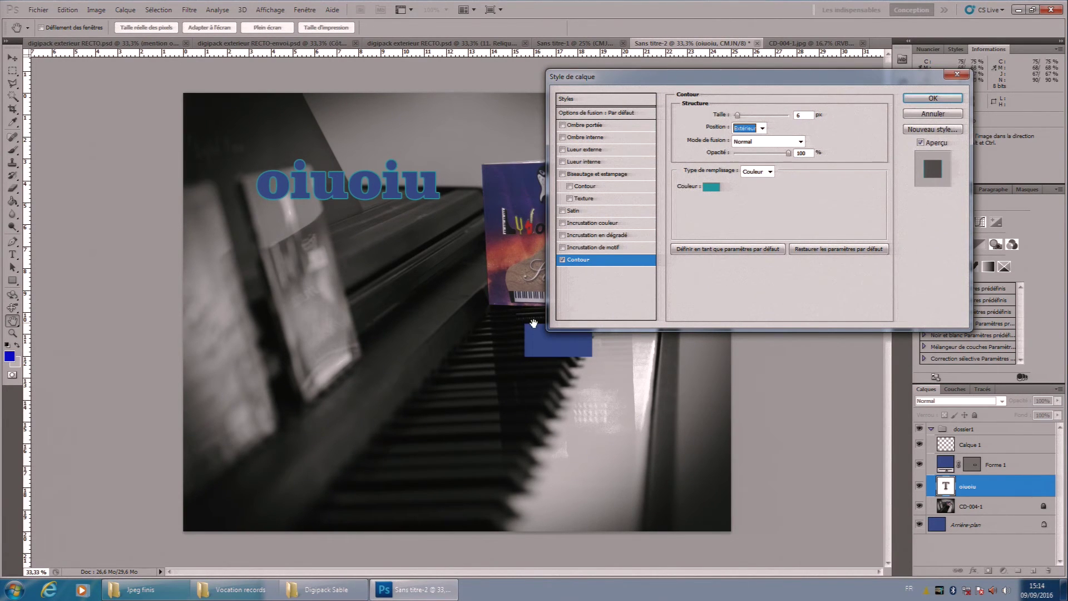
{"action": "left_click", "coordinate": [563, 259]}
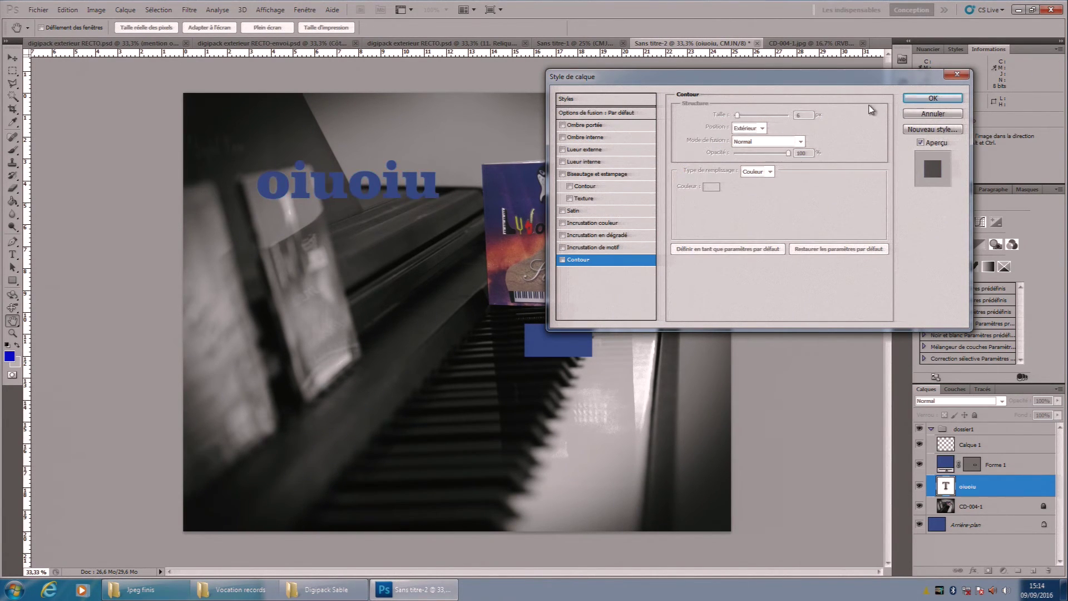
{"action": "left_click", "coordinate": [910, 105]}
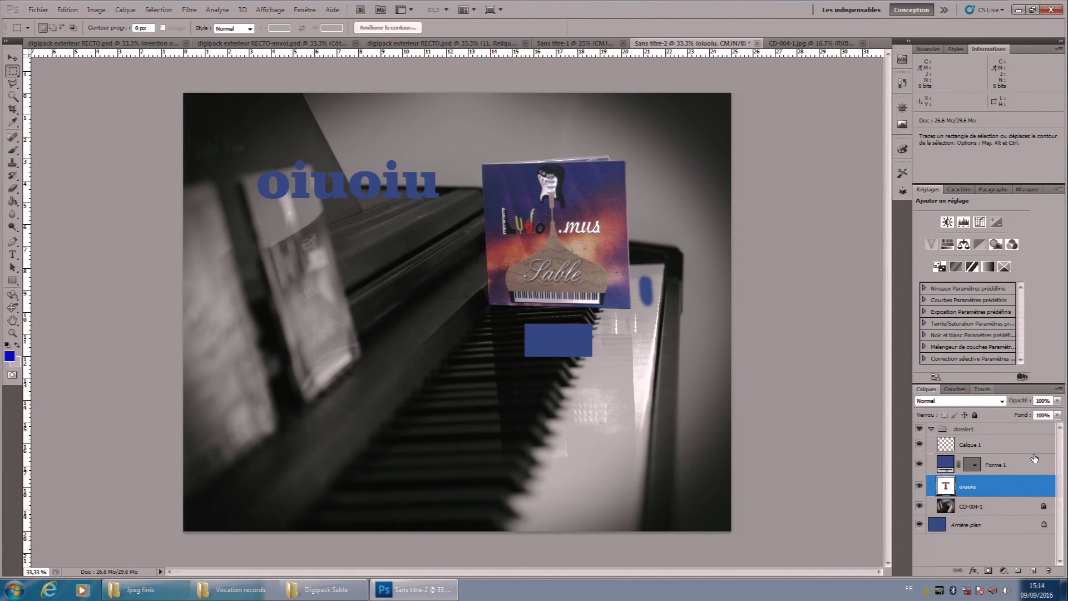
Check the text layer's opacity slider and select the Calque 1 layer.
{"action": "left_click", "coordinate": [1057, 400]}
{"action": "mouse_move", "coordinate": [1058, 415]}
{"action": "left_mouse_down"}
{"action": "mouse_move", "coordinate": [997, 416]}
{"action": "mouse_move", "coordinate": [1063, 419]}
{"action": "left_mouse_up"}
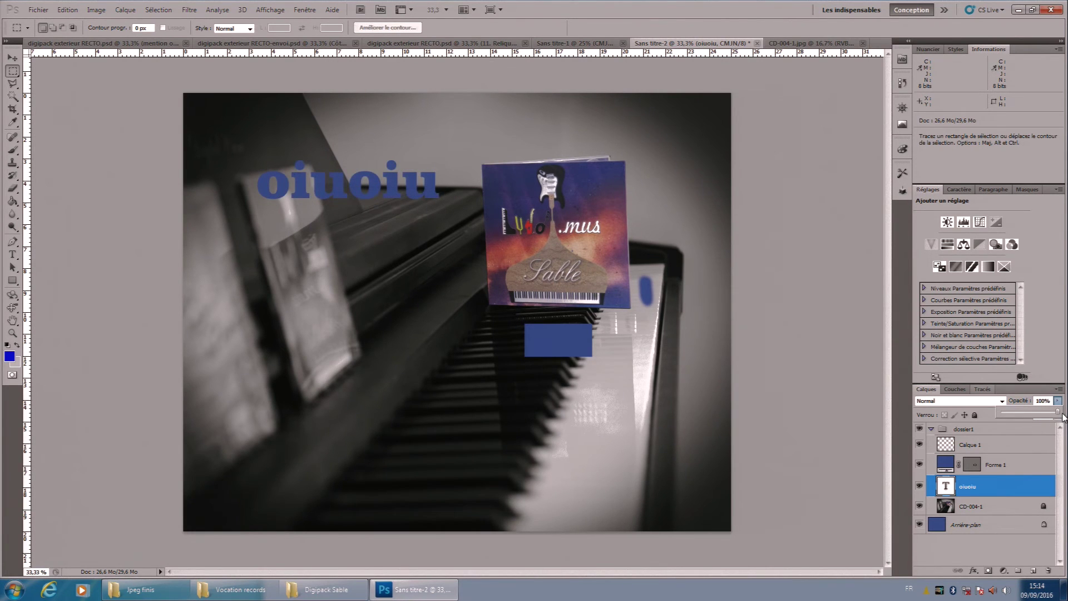
{"action": "left_click", "coordinate": [996, 445]}
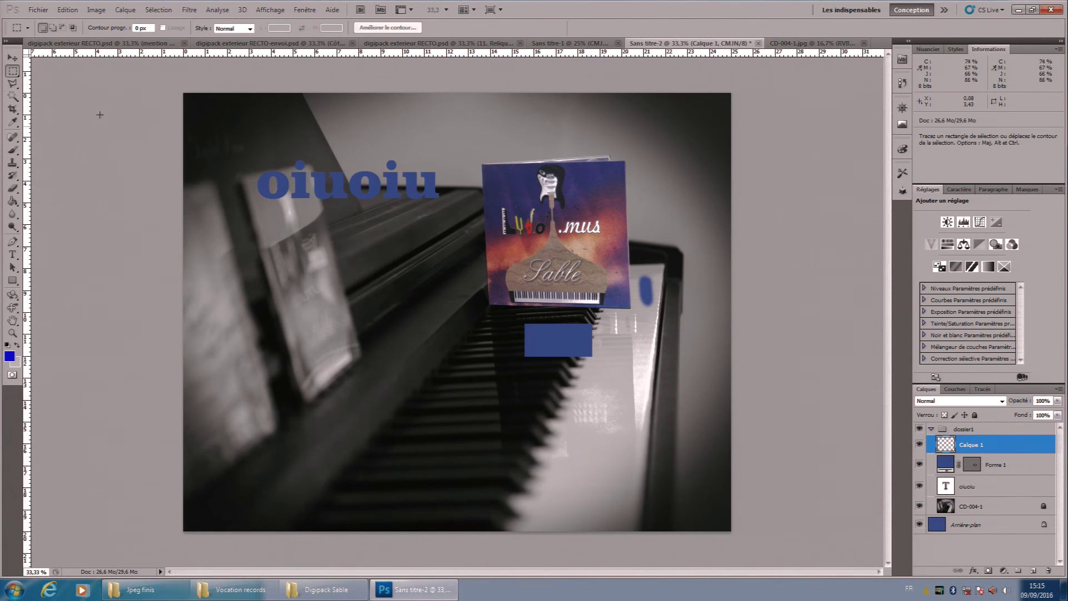
Try saving the document as a JPEG copy named Sans titre-2.jpg, check the JPEG quality options, and cancel the save.
{"action": "left_click", "coordinate": [38, 10]}
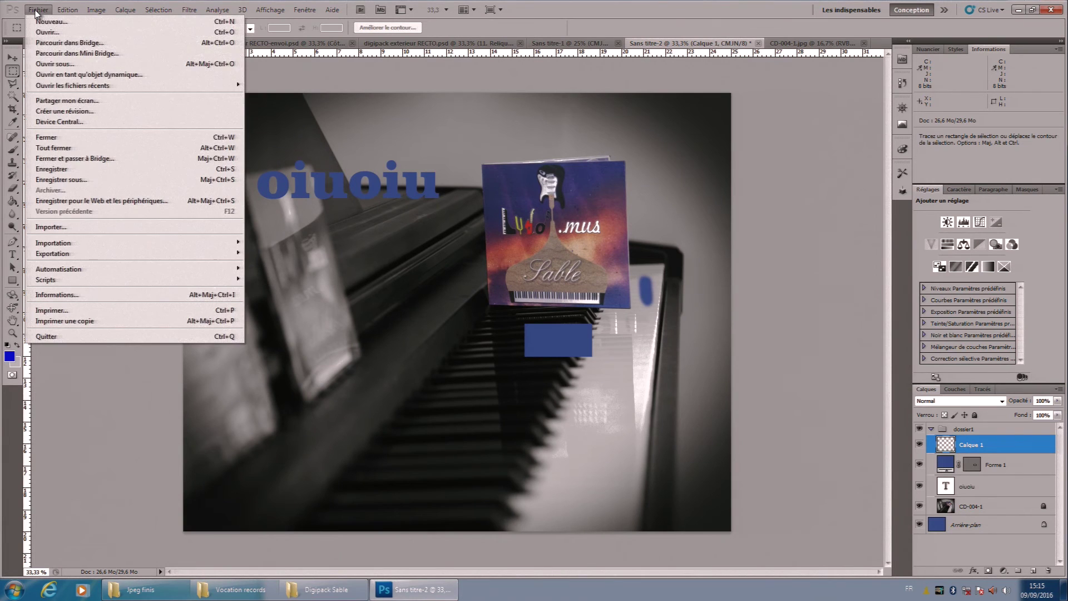
{"action": "left_click", "coordinate": [72, 181]}
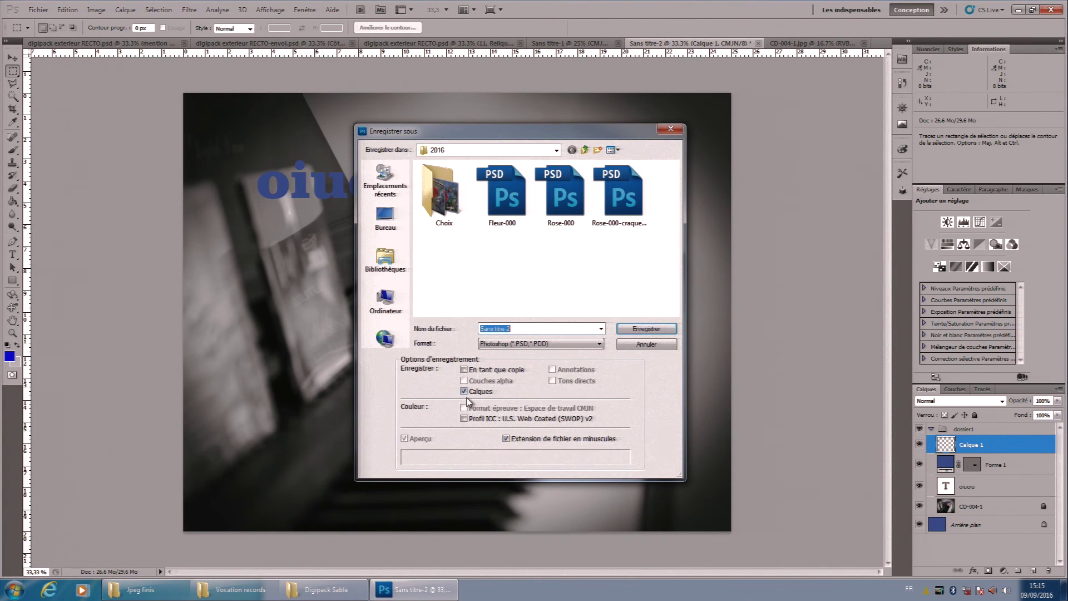
{"action": "left_click", "coordinate": [592, 350]}
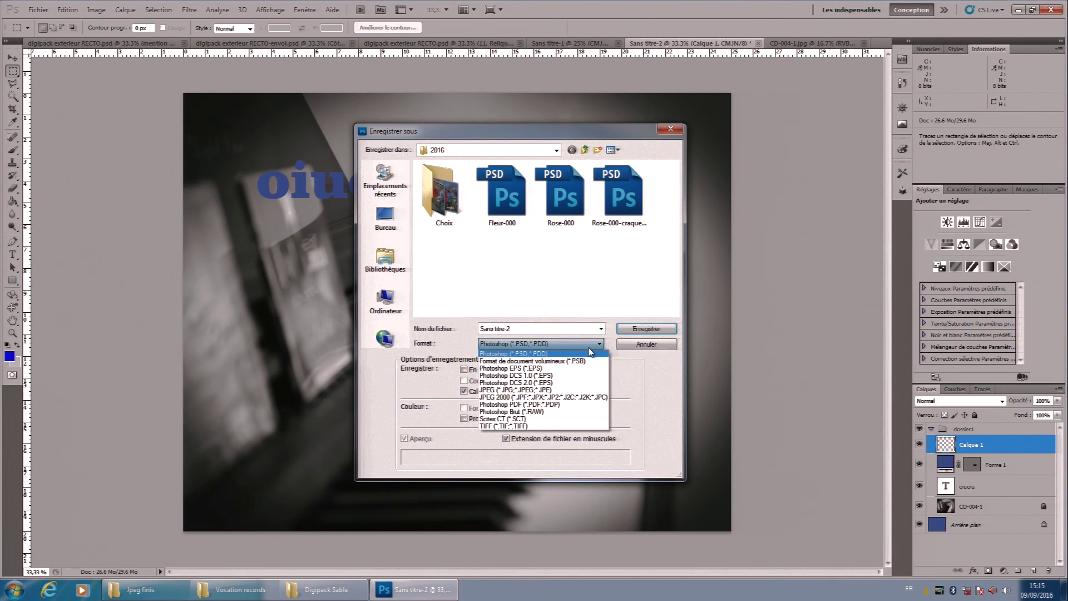
{"action": "left_click", "coordinate": [547, 392]}
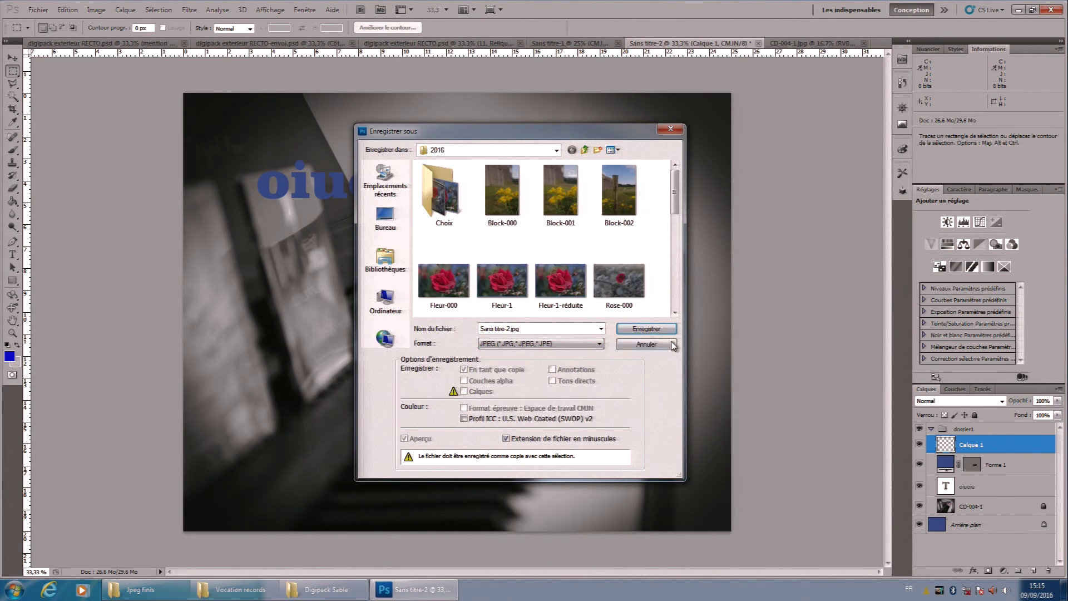
{"action": "left_click", "coordinate": [640, 332]}
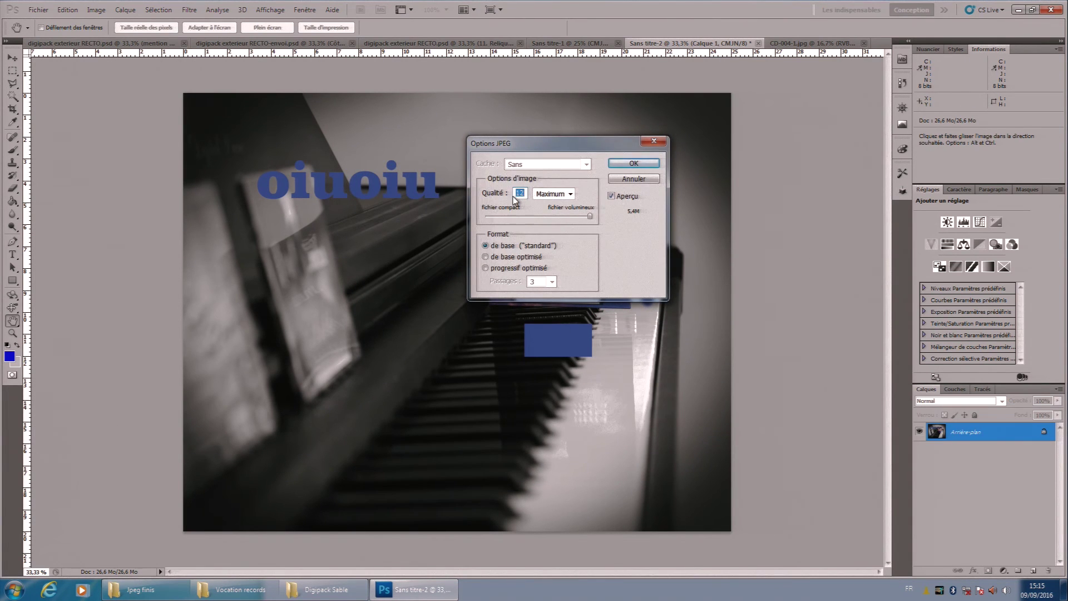
{"action": "mouse_move", "coordinate": [590, 216]}
{"action": "left_mouse_down"}
{"action": "mouse_move", "coordinate": [500, 216]}
{"action": "mouse_move", "coordinate": [601, 223]}
{"action": "left_mouse_up"}
{"action": "left_click", "coordinate": [634, 179]}
Examine the file formats offered for saving the document, including TIFF, and cancel without saving.
{"action": "left_click", "coordinate": [38, 9]}
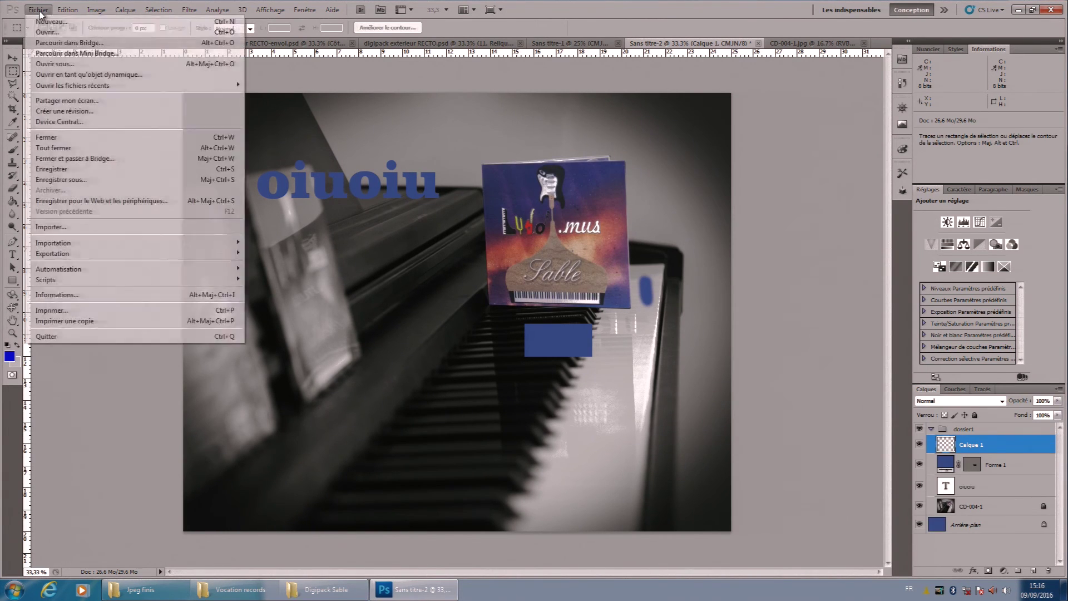
{"action": "left_click", "coordinate": [73, 179]}
{"action": "left_click", "coordinate": [551, 343]}
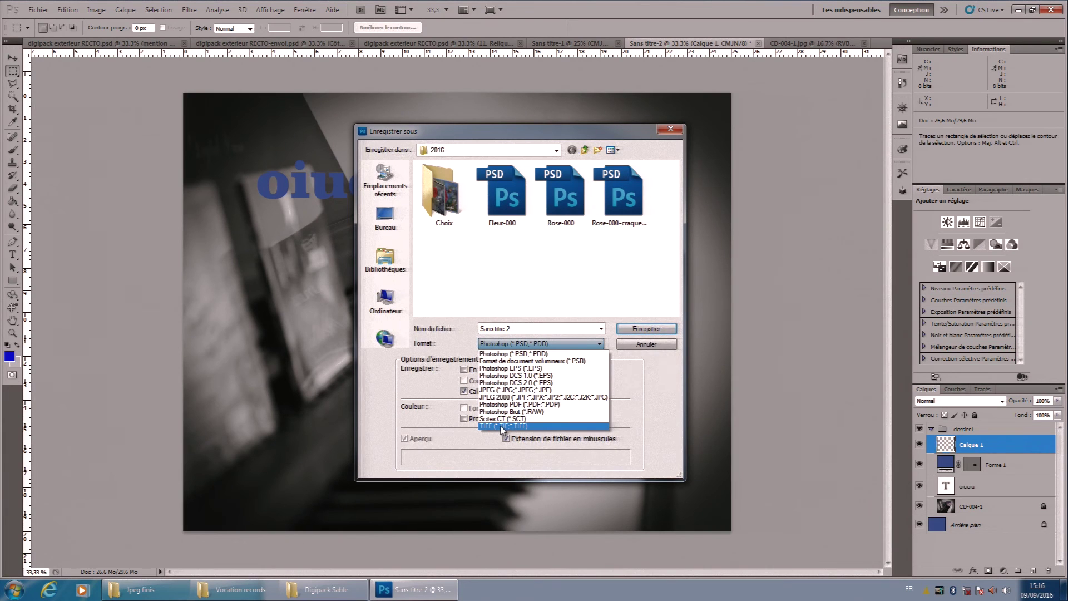
{"action": "left_click", "coordinate": [645, 346]}
{"action": "left_click", "coordinate": [646, 345]}
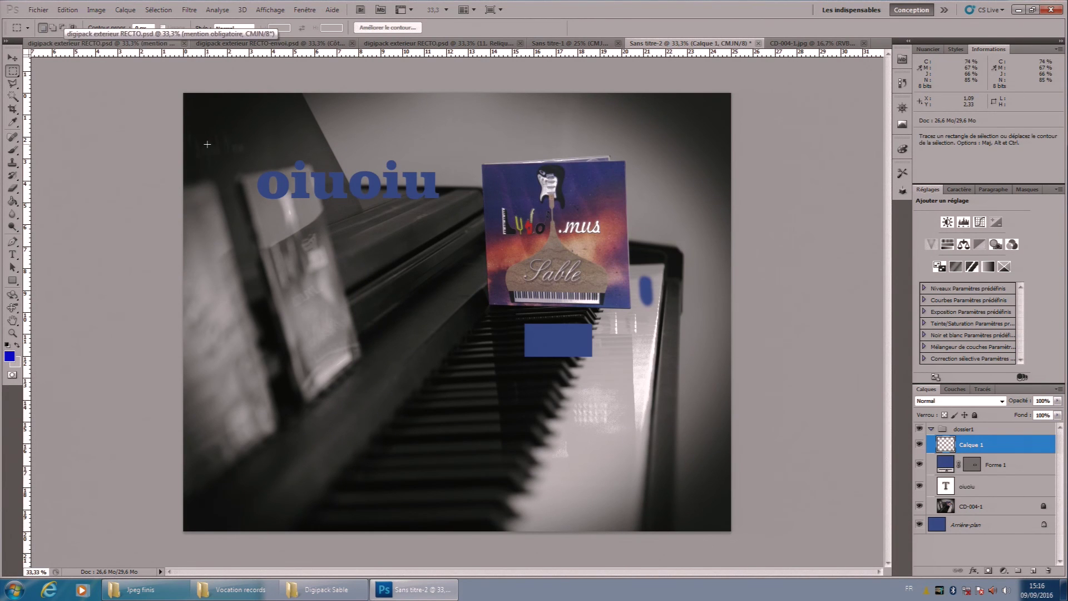